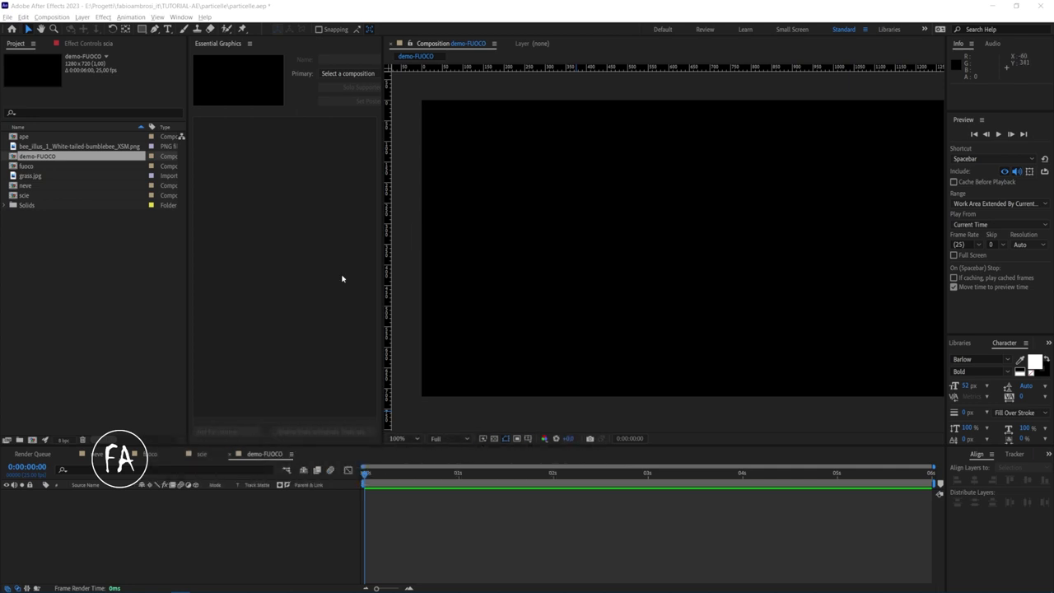
Step: Switch to the scie composition, show the Graph Editor, and play a preview of it
click(202, 455)
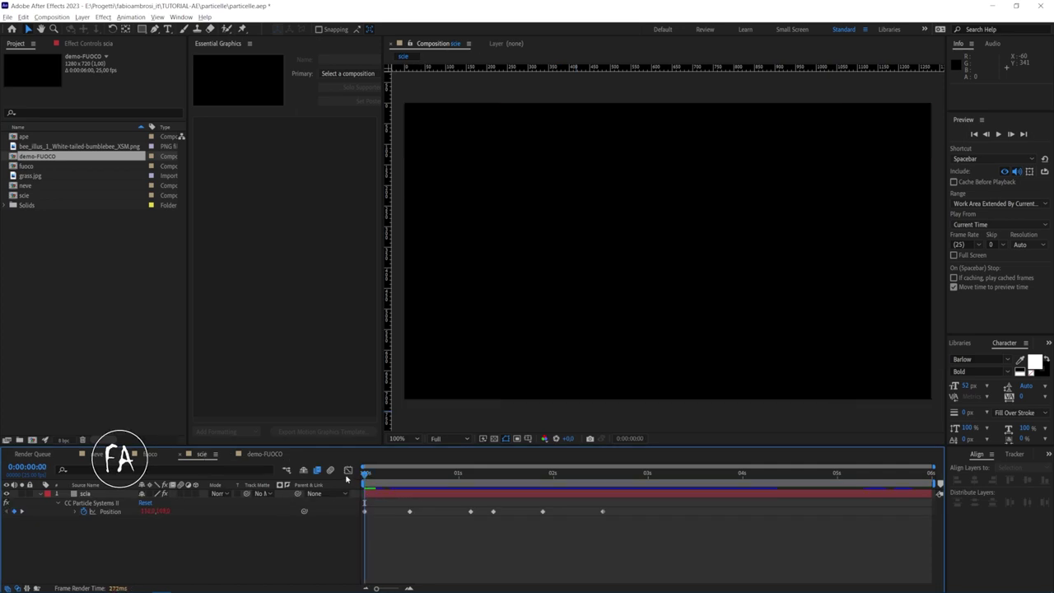
click(347, 475)
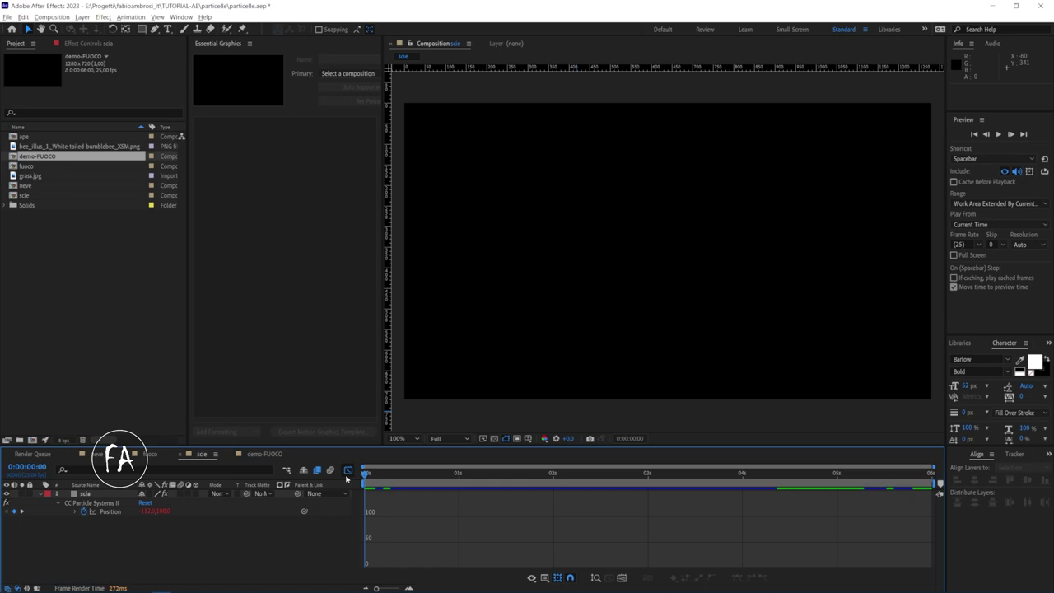
key(space)
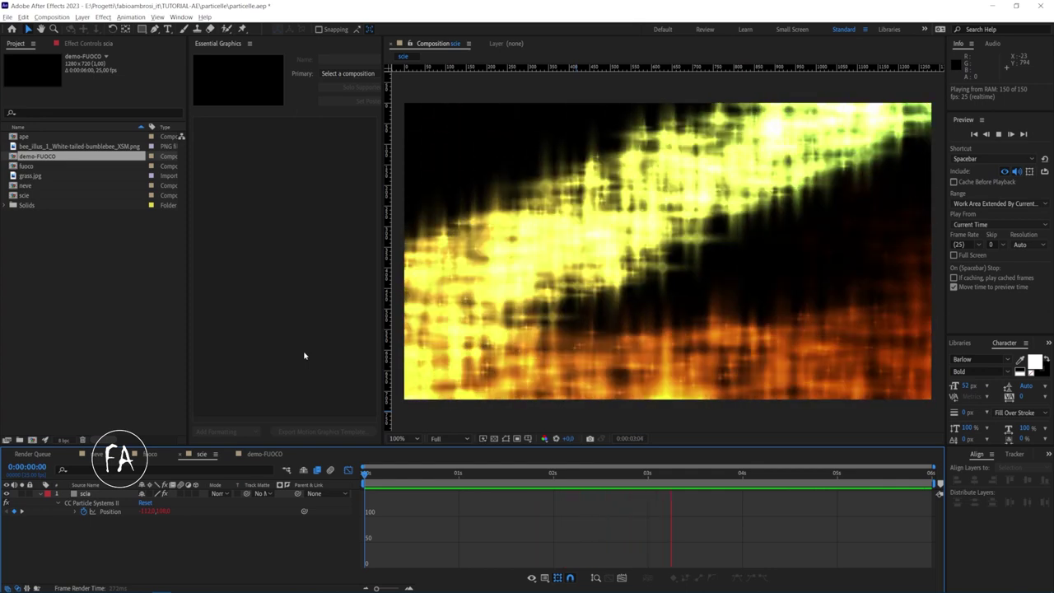
key(space)
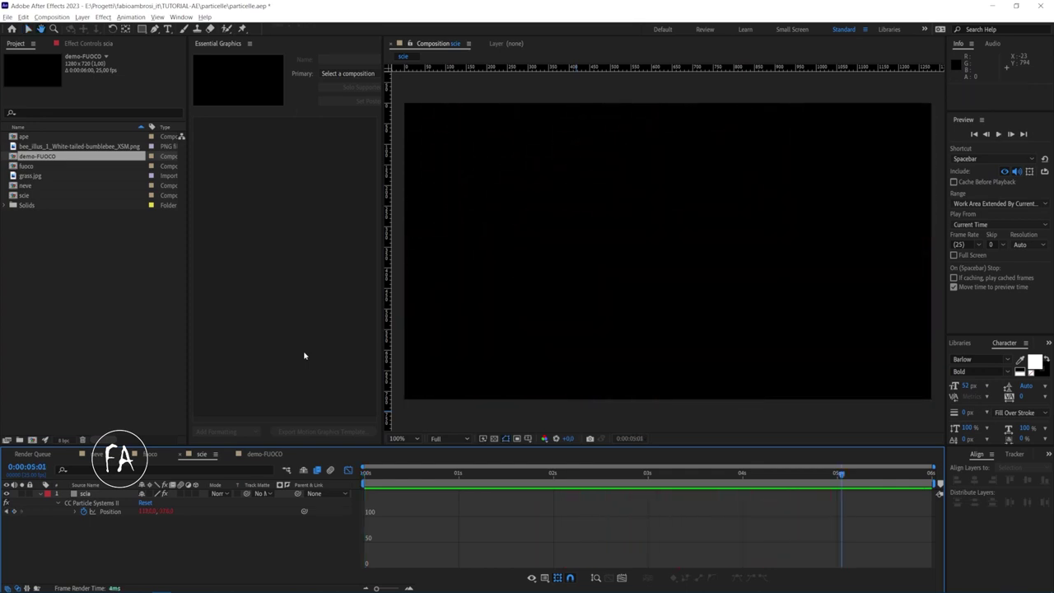
Step: Open the fuoco composition at Full resolution with Fit up to 100%, and play it
click(152, 455)
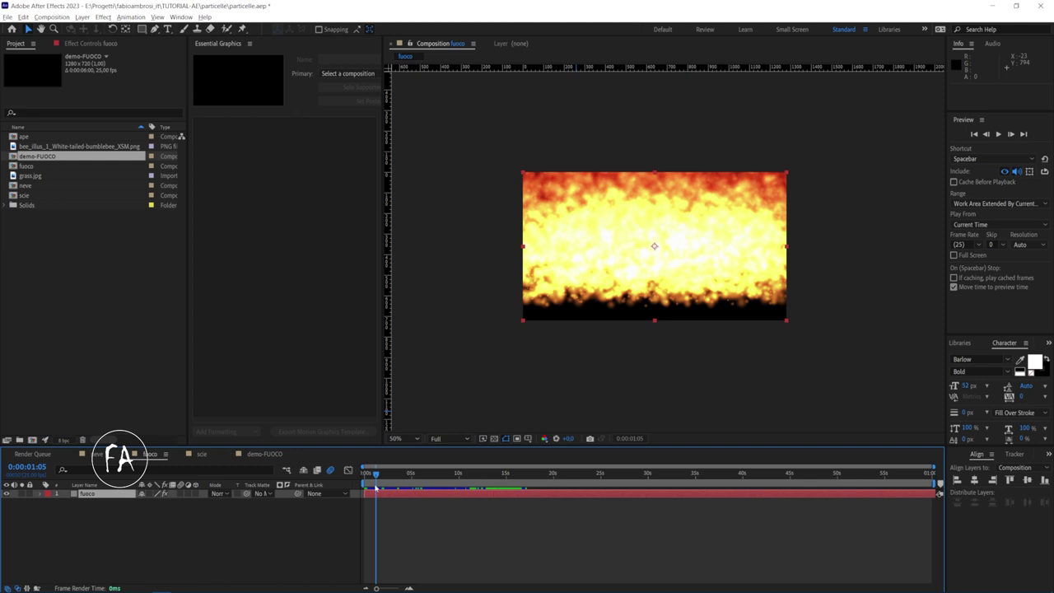
key(Home)
key(slash)
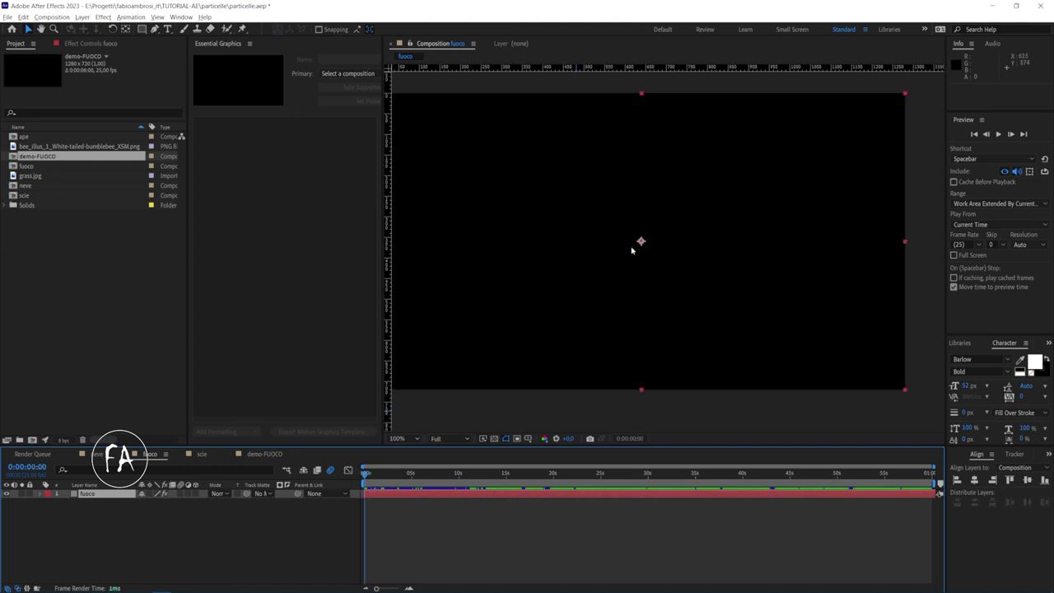
click(452, 438)
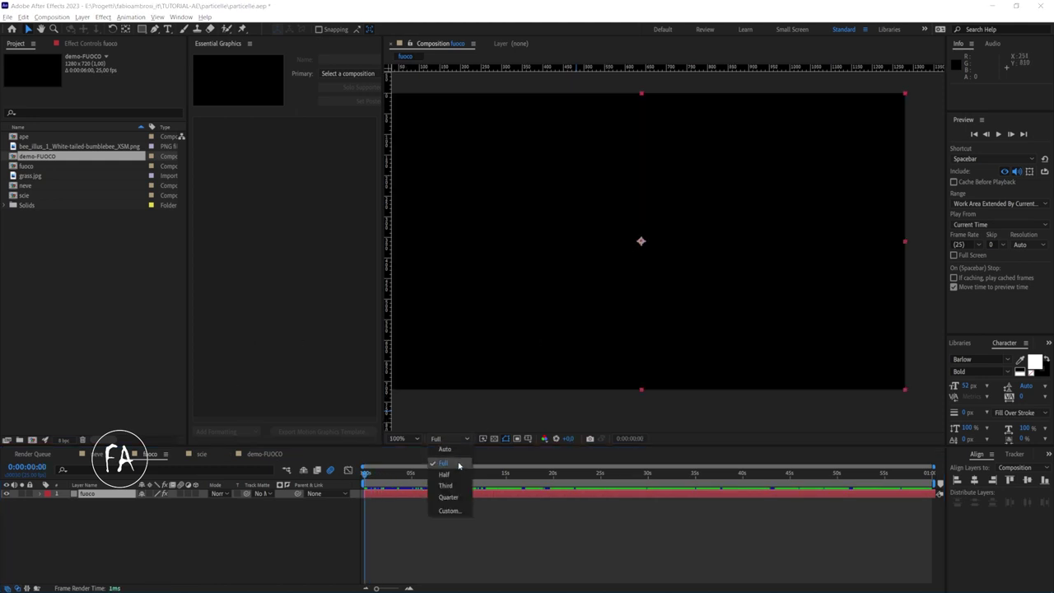
click(457, 464)
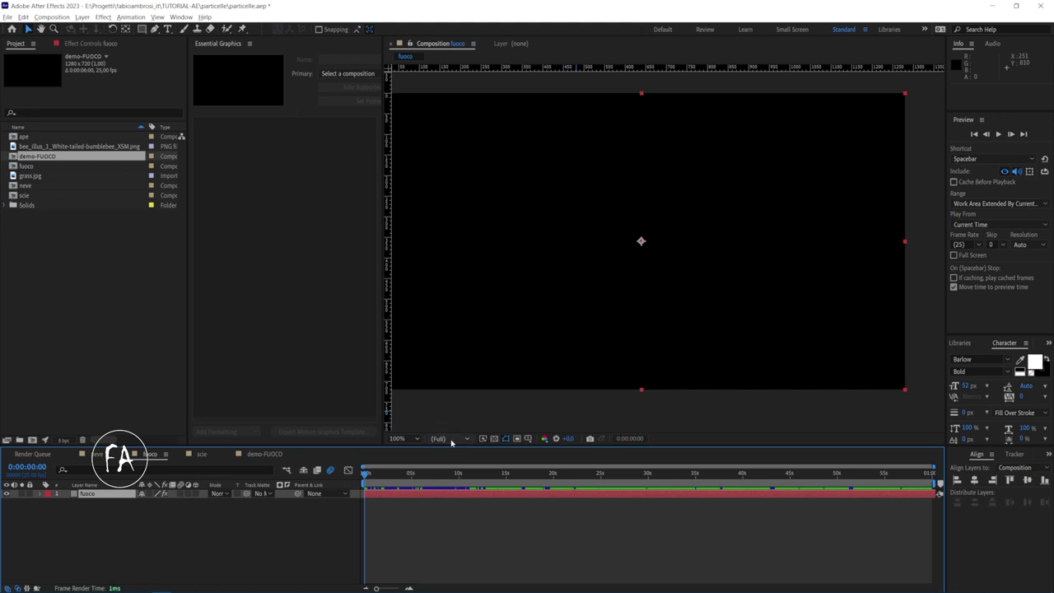
click(408, 438)
click(416, 268)
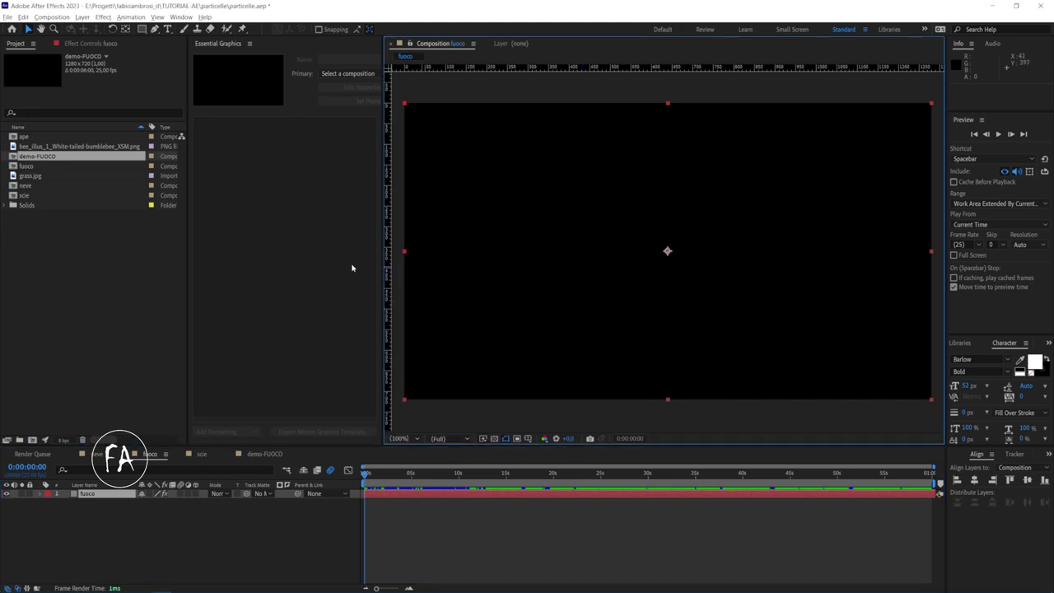
key(space)
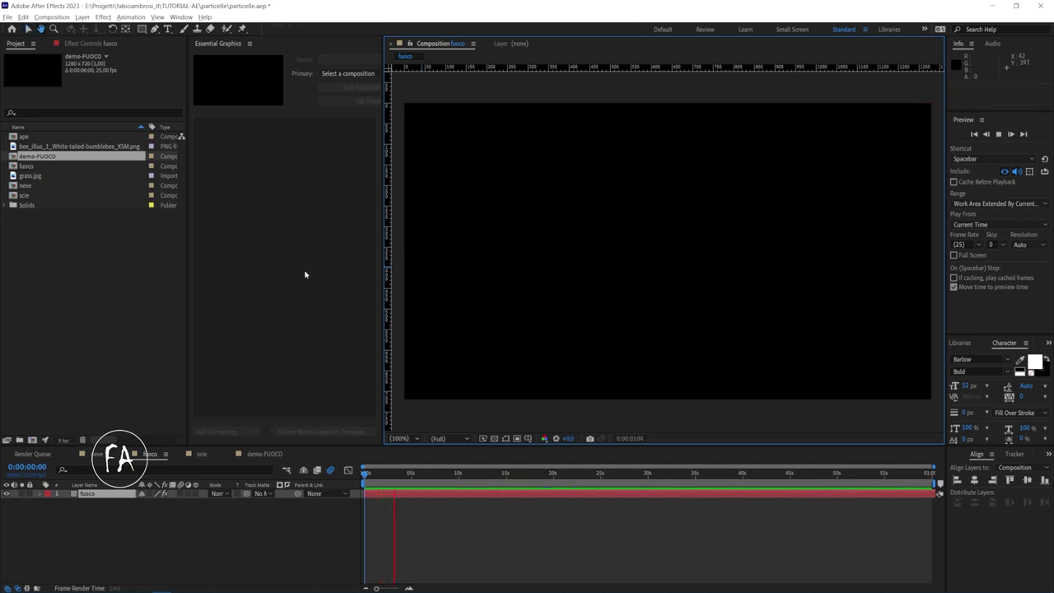
Step: Switch to the neve composition and play its falling-snow animation through once
click(107, 454)
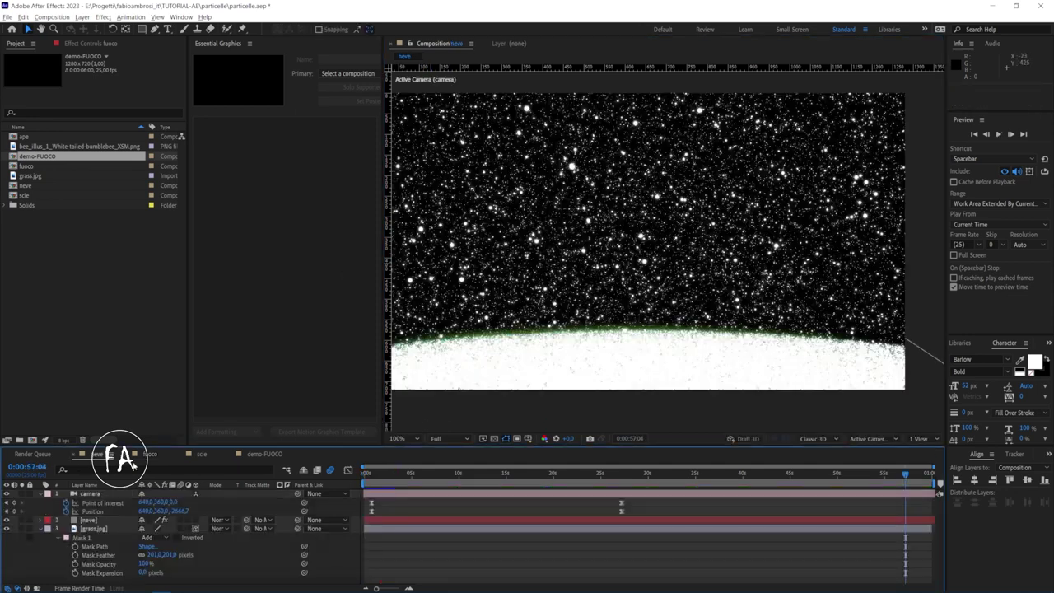
key(space)
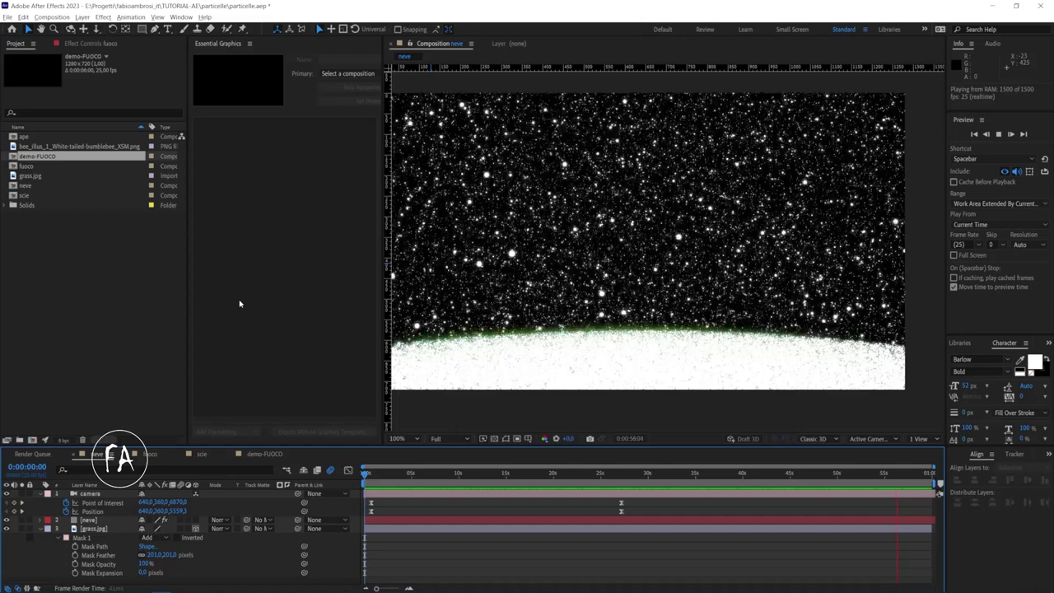
key(space)
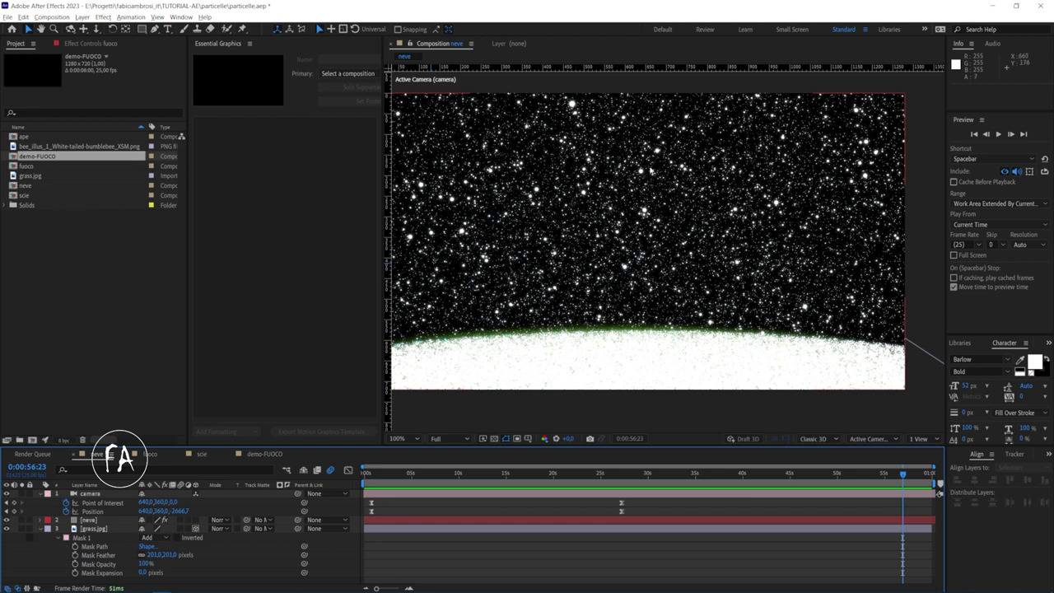
Step: Zoom in on the snow particles, return to 100%, then switch to demo-FUOCO
key(period)
key(period)
key(period)
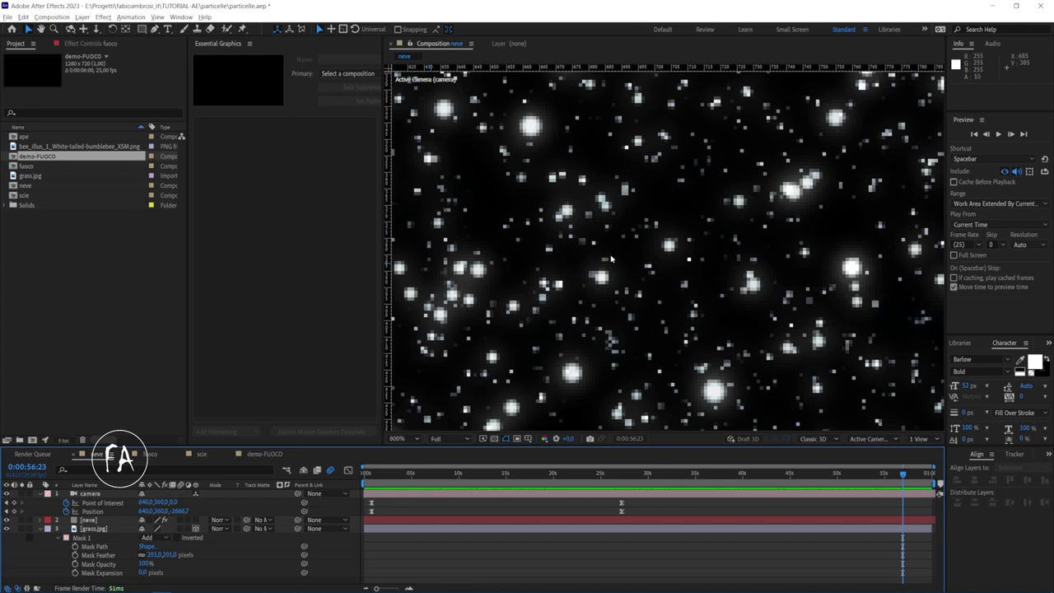
key(shift+slash)
key(slash)
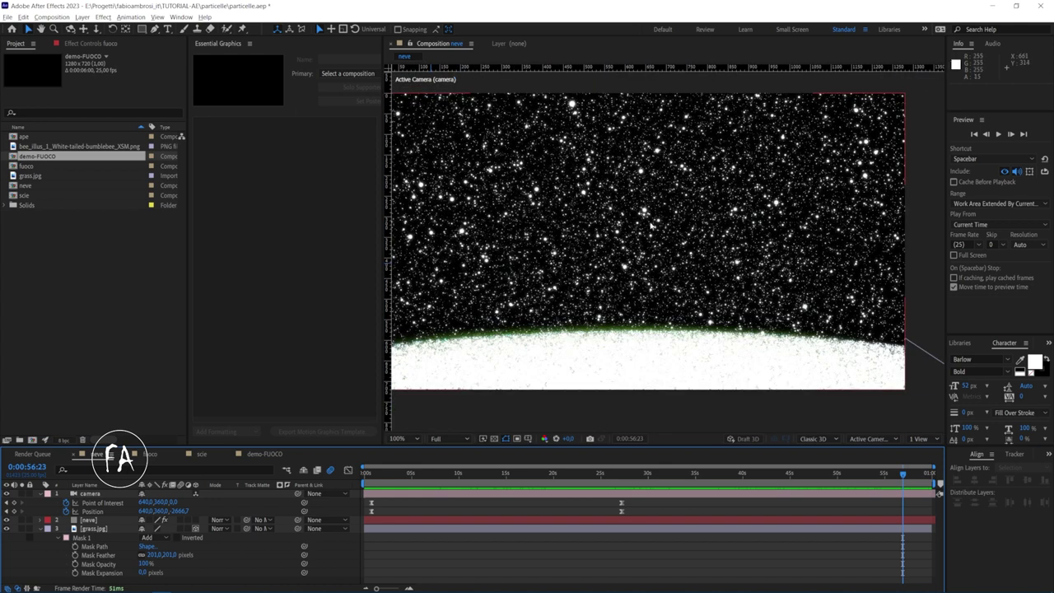
click(272, 455)
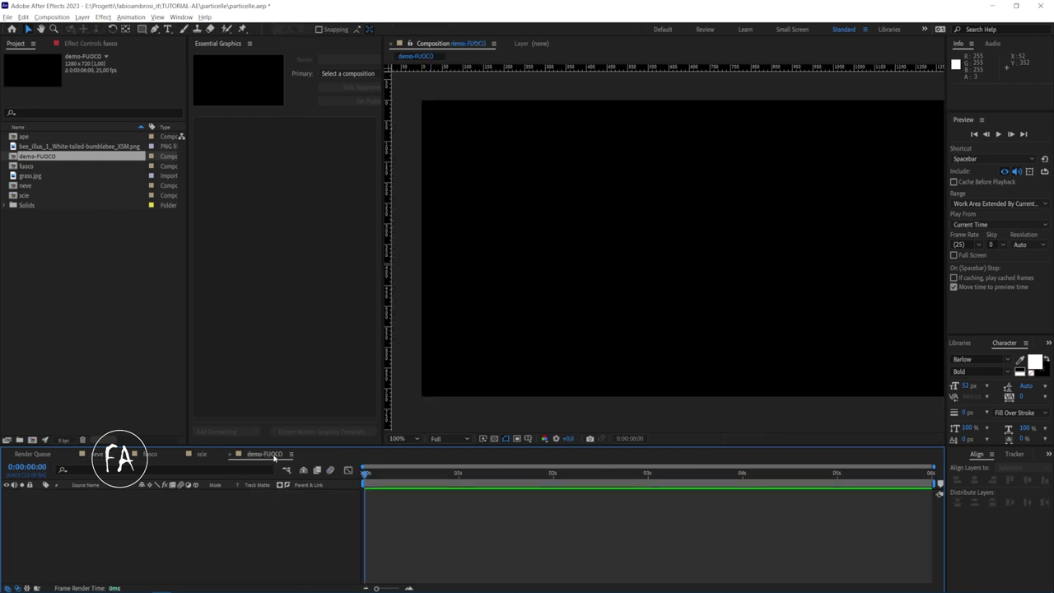
Step: Create a gray full-frame solid named 'fuoco' in demo-FUOCO and view it at 100%
right_click(79, 503)
mouse_move(100, 396)
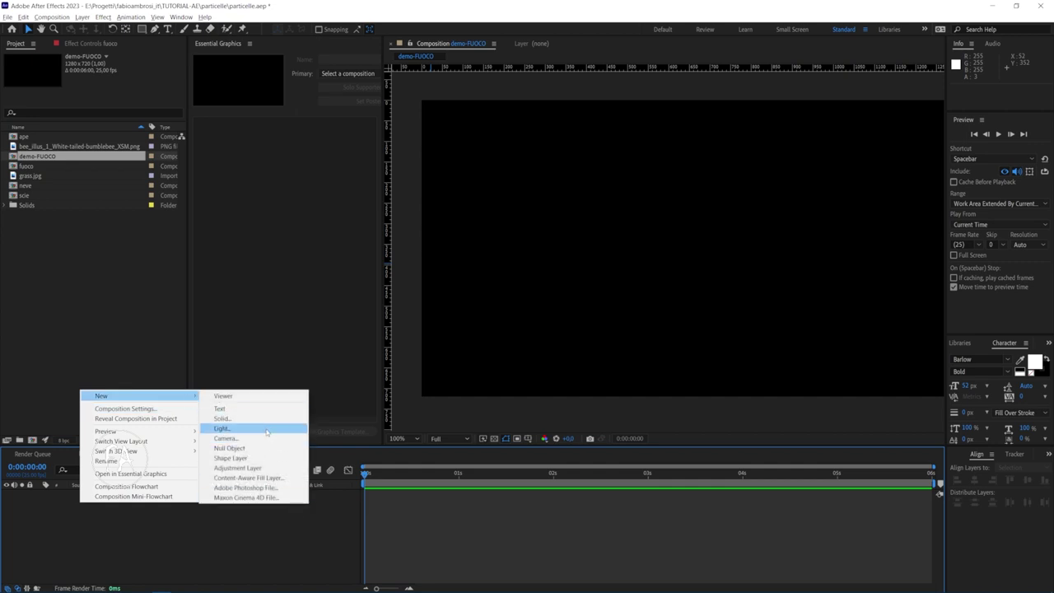
click(272, 429)
key(Escape)
right_click(214, 522)
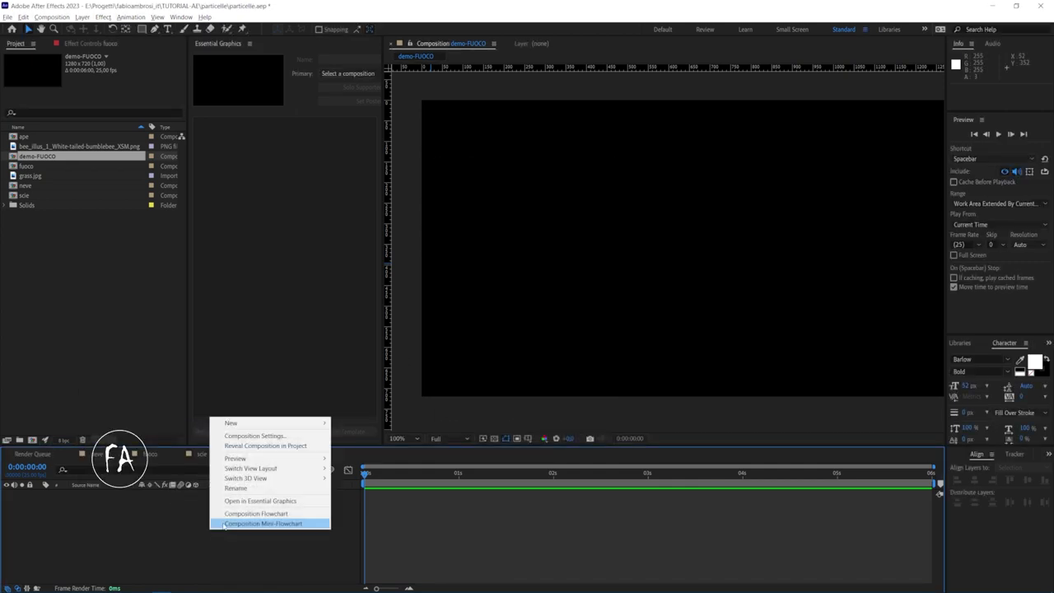
mouse_move(247, 423)
click(362, 445)
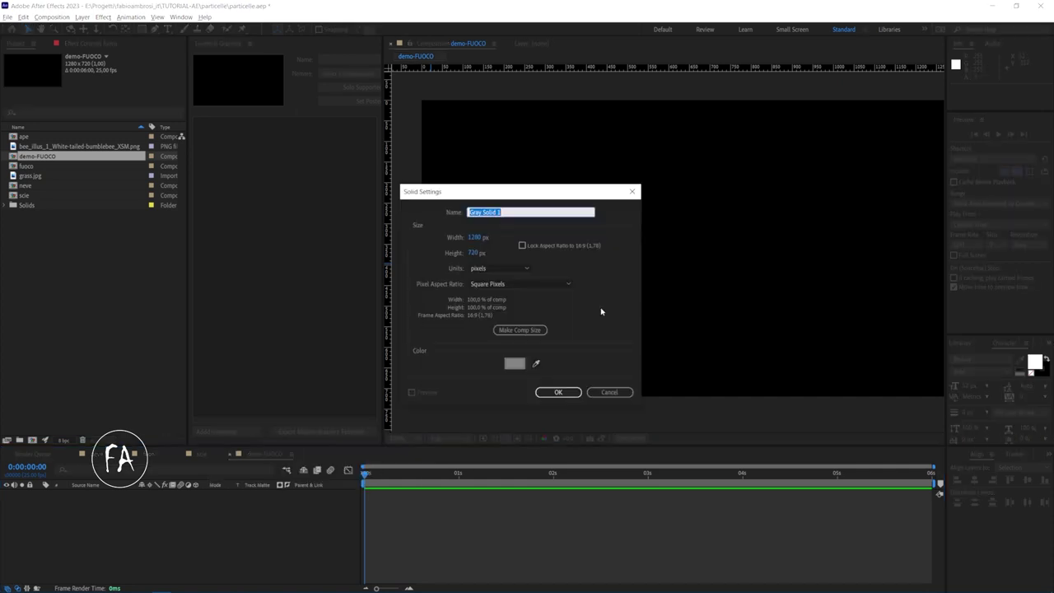
text(Dfuoco)
key(Return)
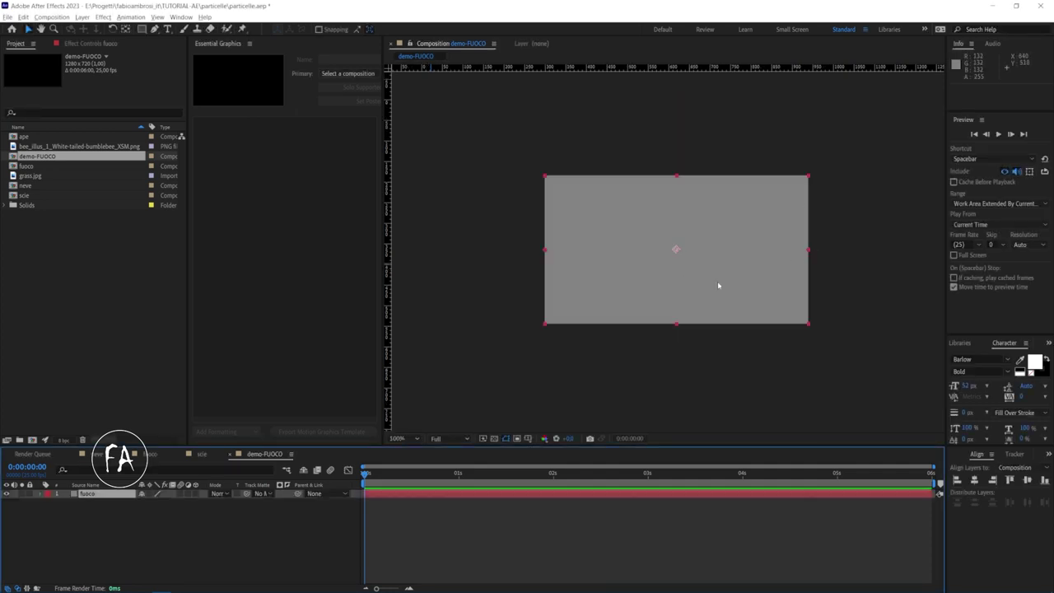
key(slash)
click(259, 544)
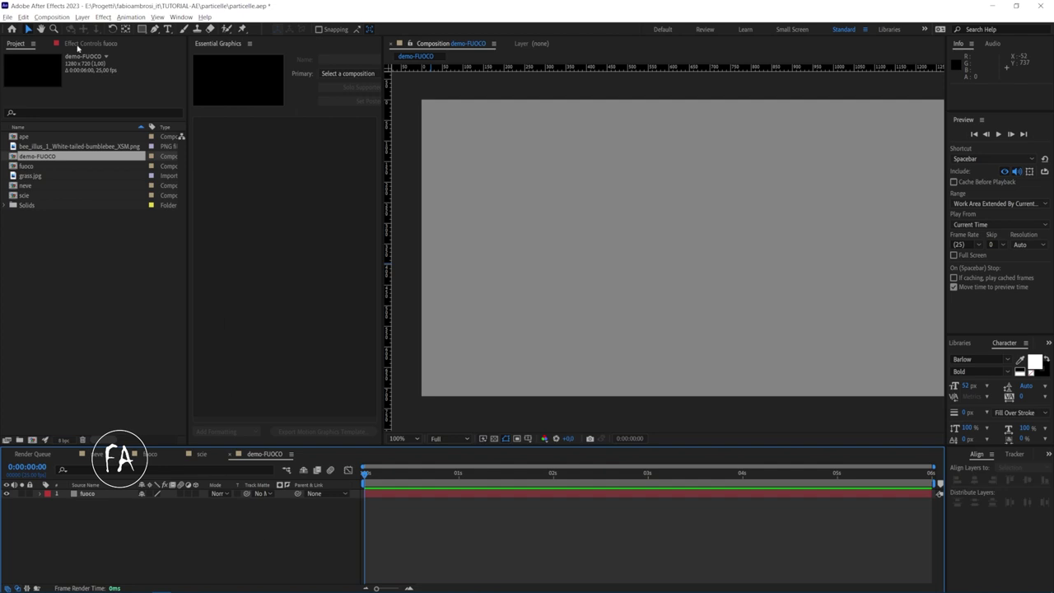
click(53, 18)
click(60, 41)
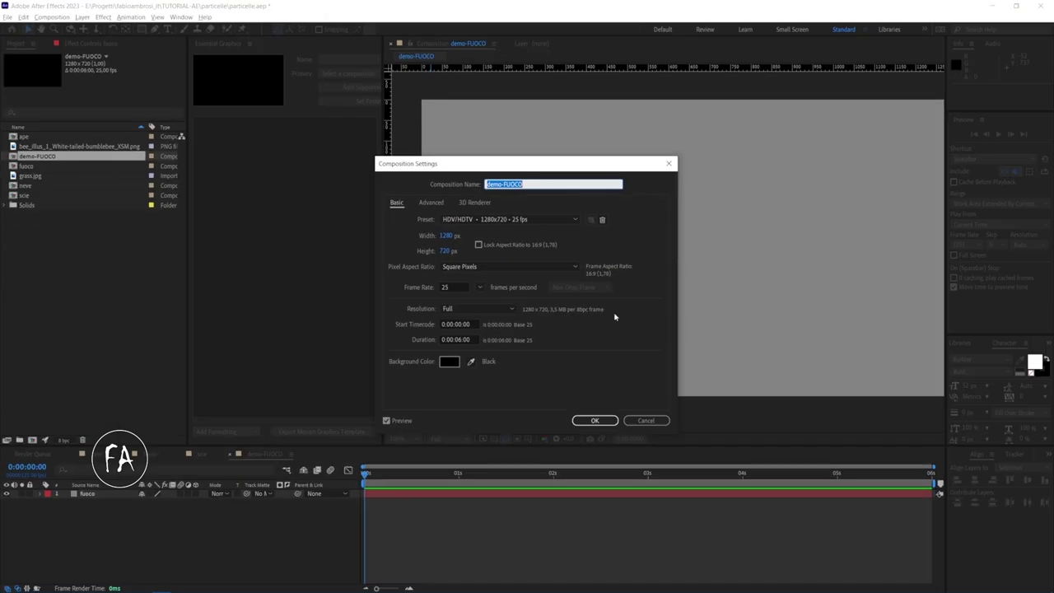
key(Return)
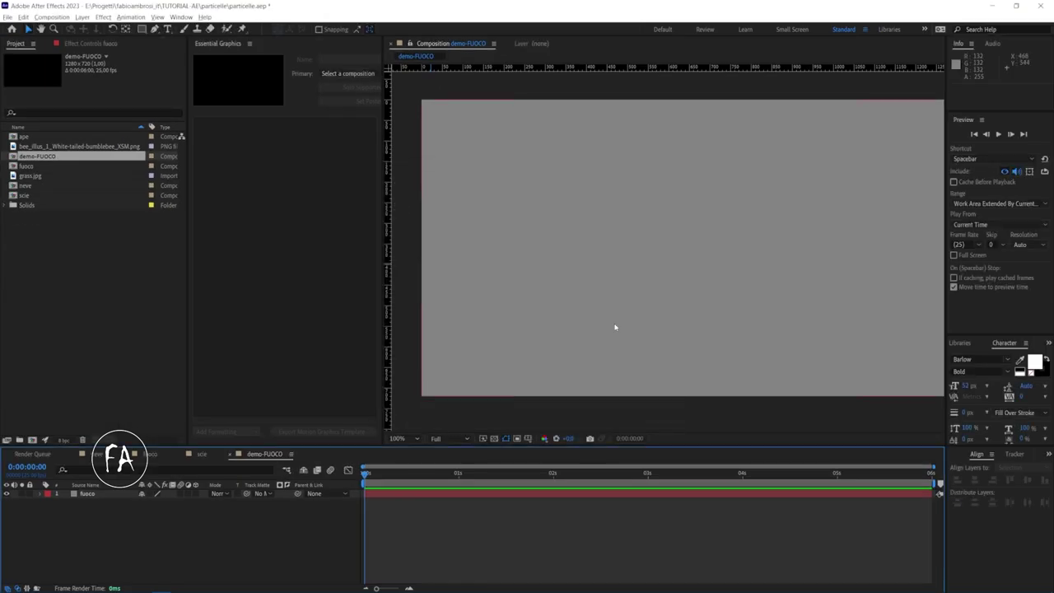
click(87, 494)
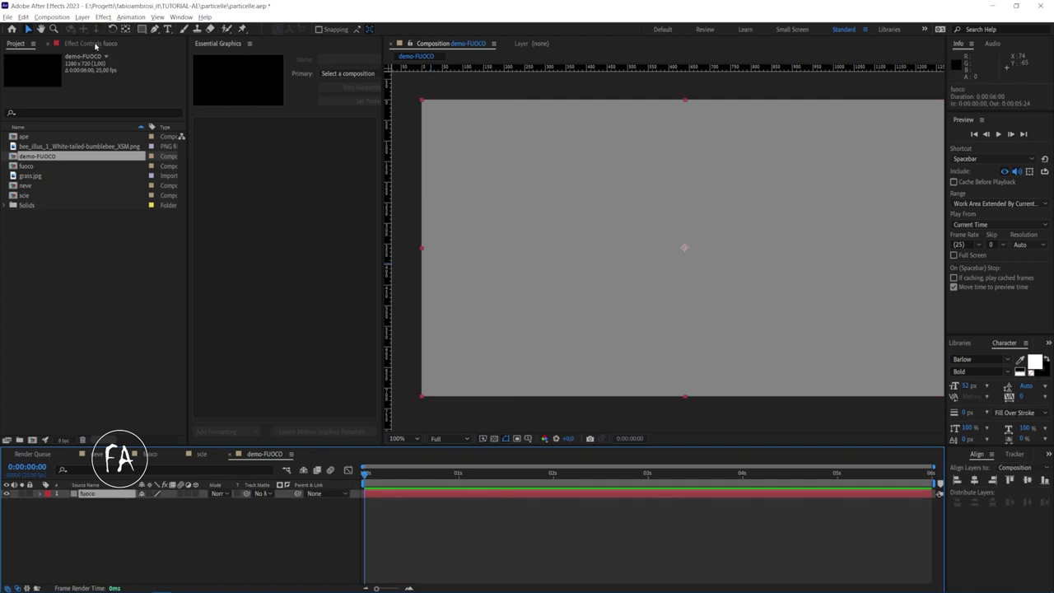
Step: Apply Simulation > CC Particle Systems II to the fuoco solid from Effect Controls
click(92, 43)
right_click(116, 76)
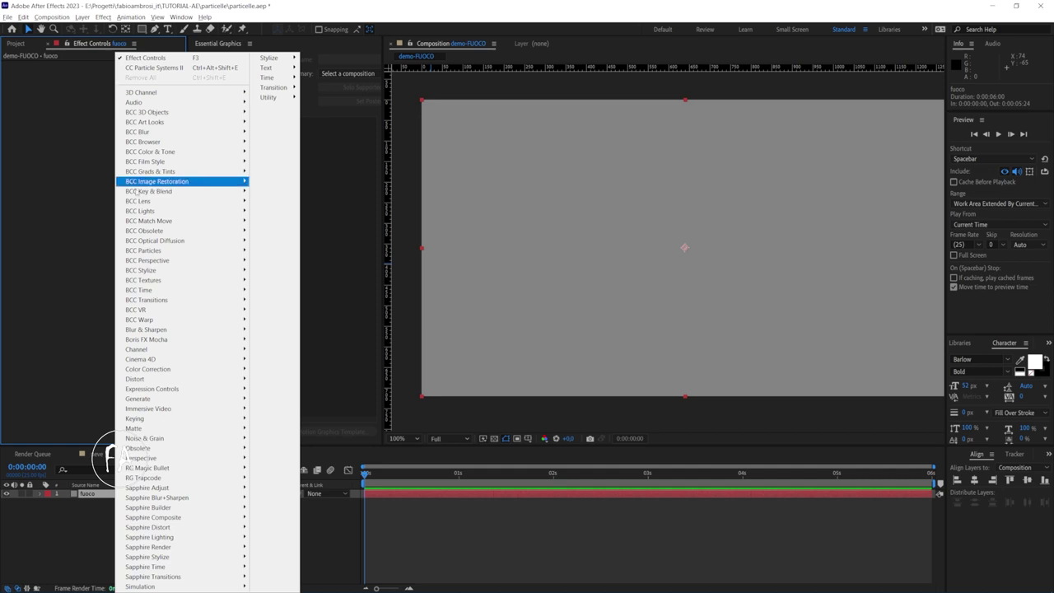
mouse_move(204, 587)
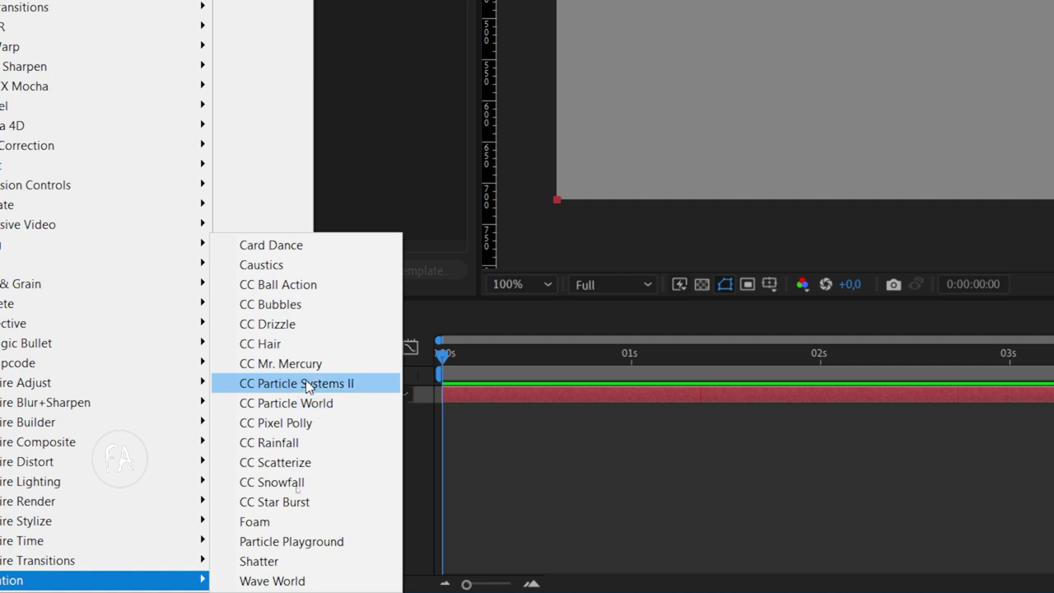
click(363, 384)
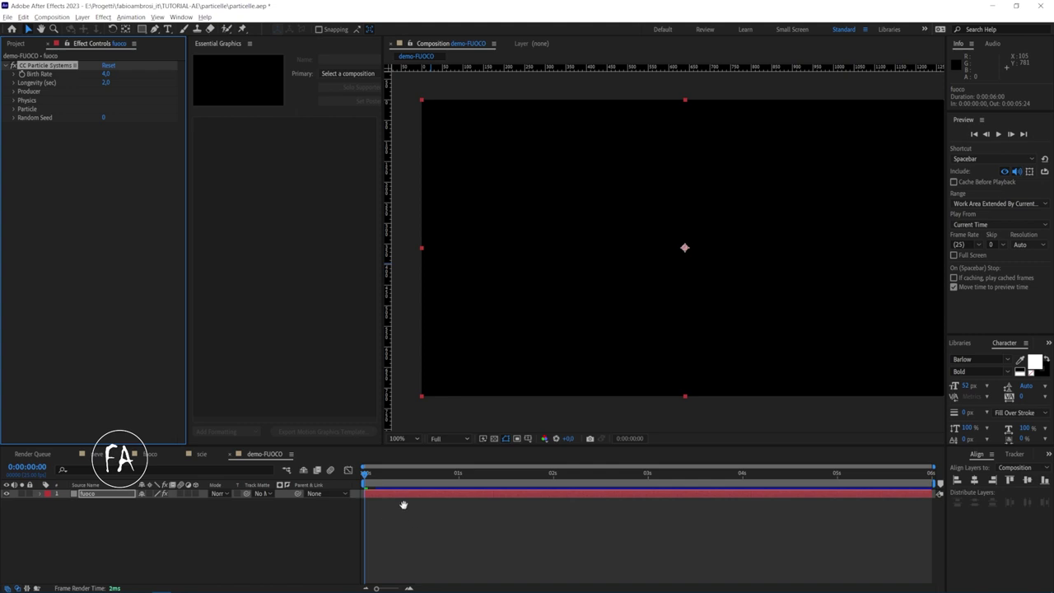
Step: Preview the default particle fountain, then scrub Birth Rate to 0,4 and Longevity to 0,1
key(space)
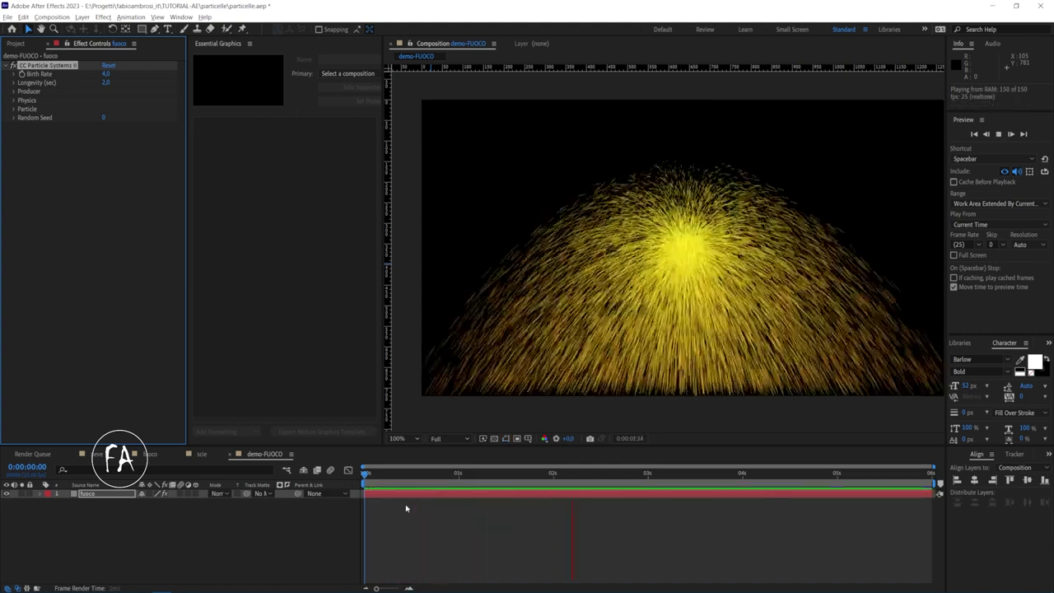
key(space)
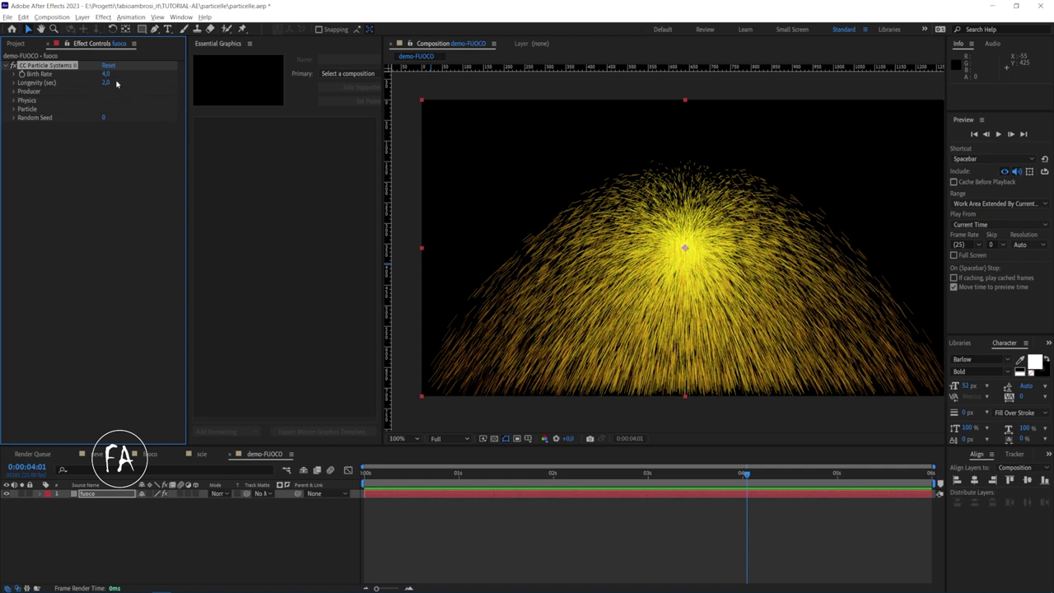
mouse_move(106, 73)
mouse_down()
mouse_move(80, 76)
mouse_move(134, 72)
mouse_move(17, 90)
mouse_up()
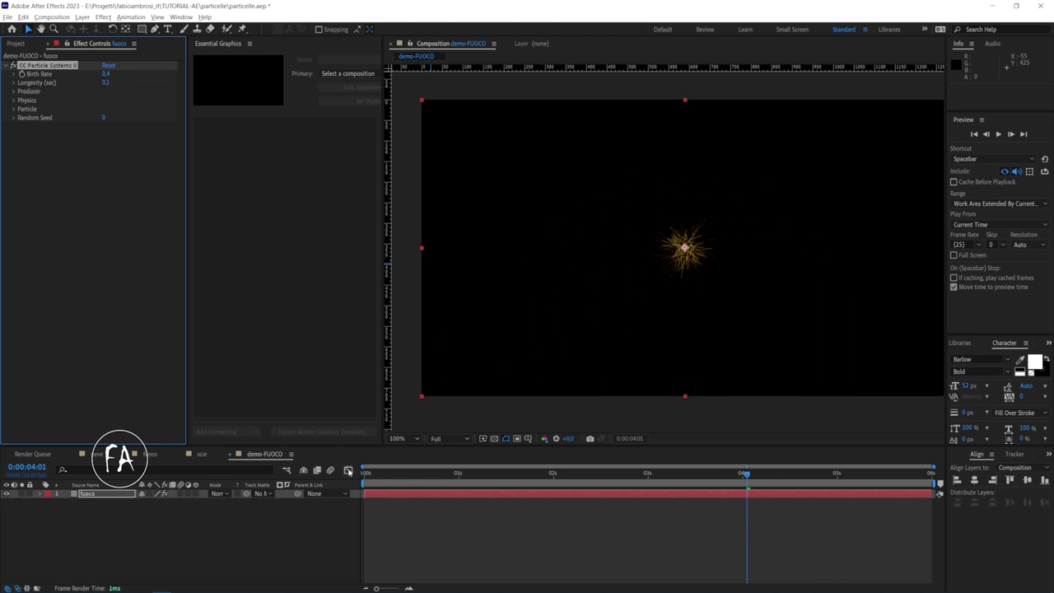
Step: Set Longevity to 1,0 sec and preview the wider burst of particles
click(363, 474)
key(space)
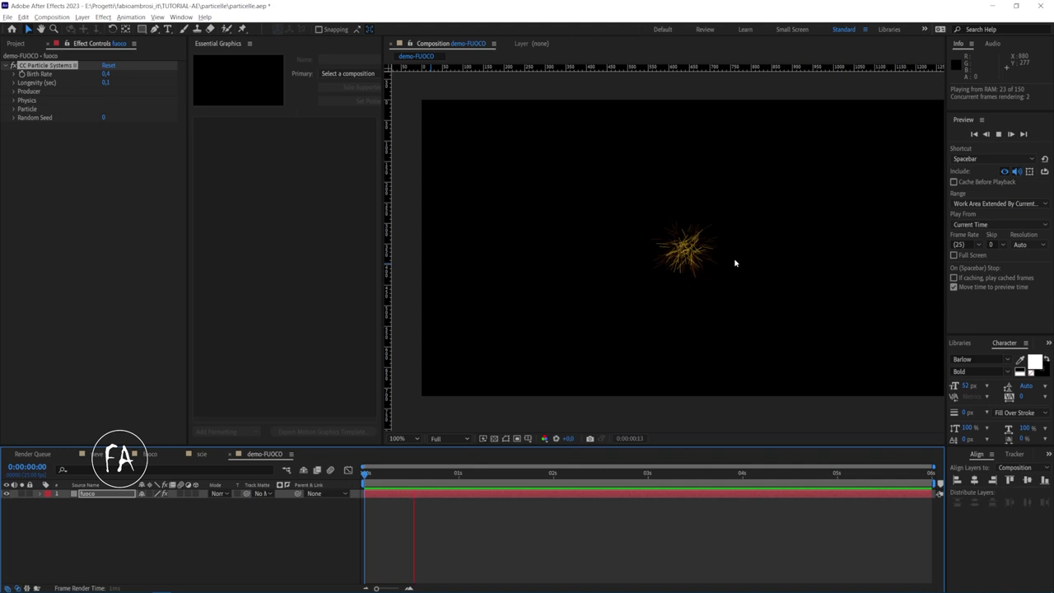
scroll(735, 264, up, 1)
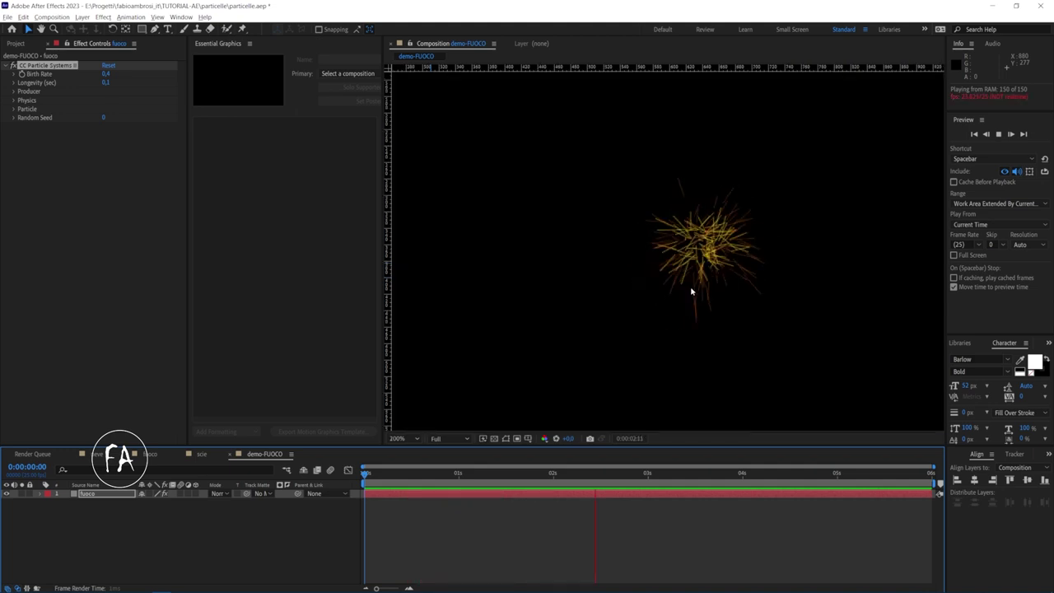
key(space)
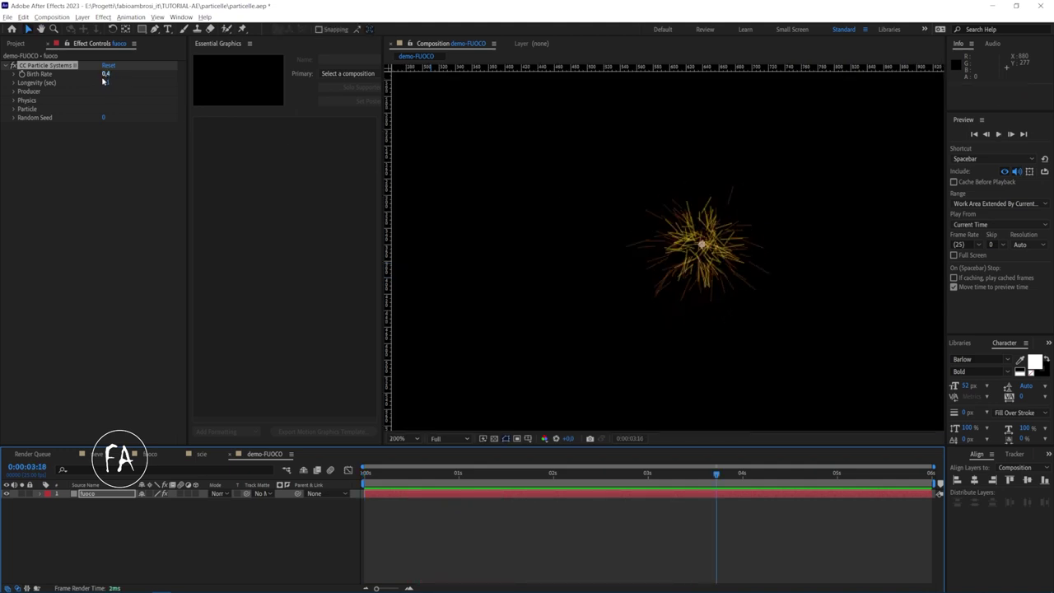
key(Return)
scroll(727, 227, down, 1)
key(space)
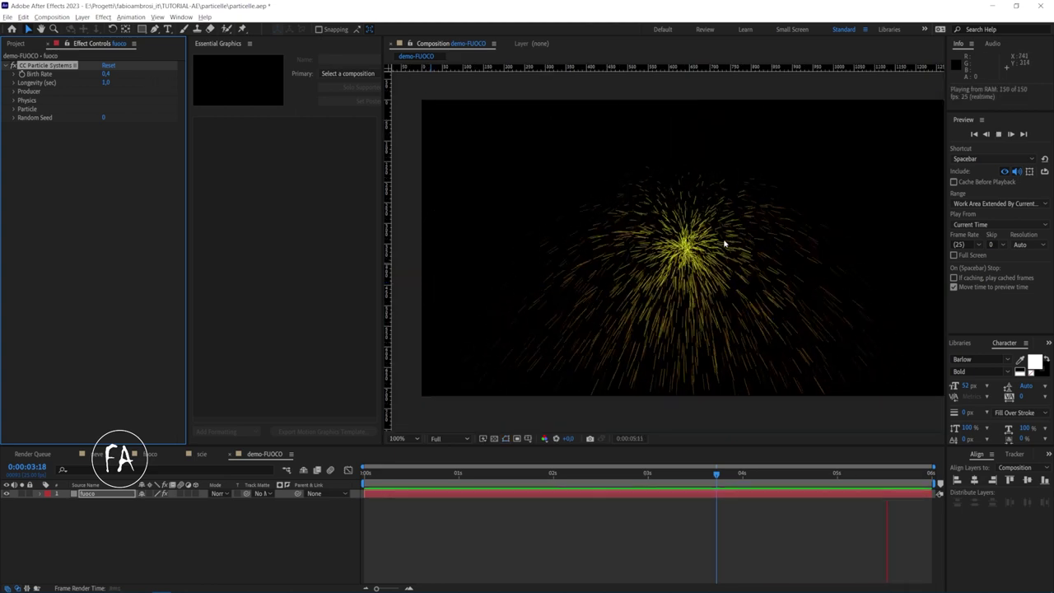
key(space)
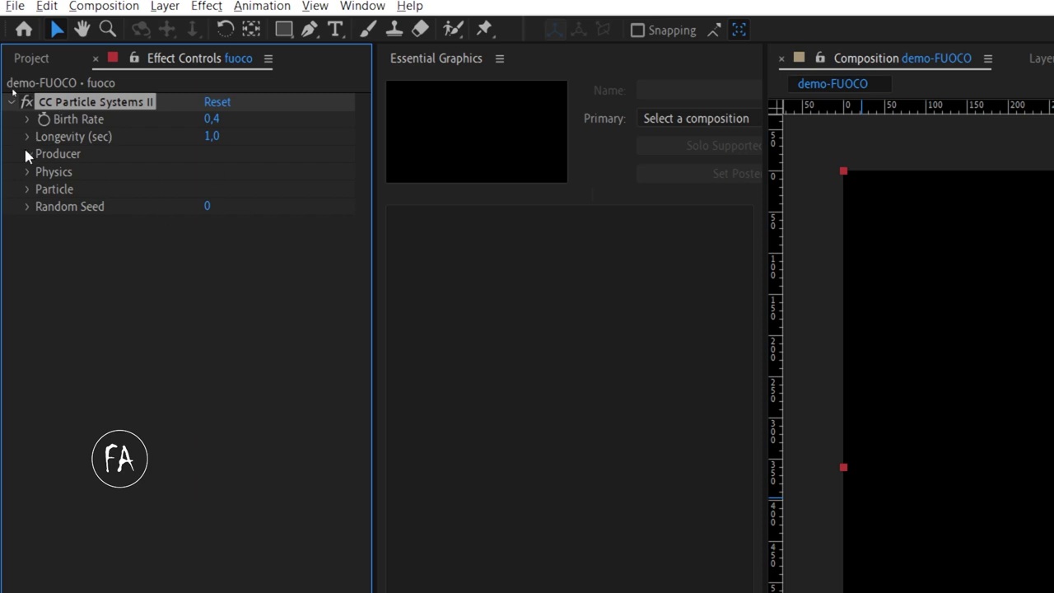
Step: Expand Producer and drag the emitter left, then lower right, previewing each position
click(26, 154)
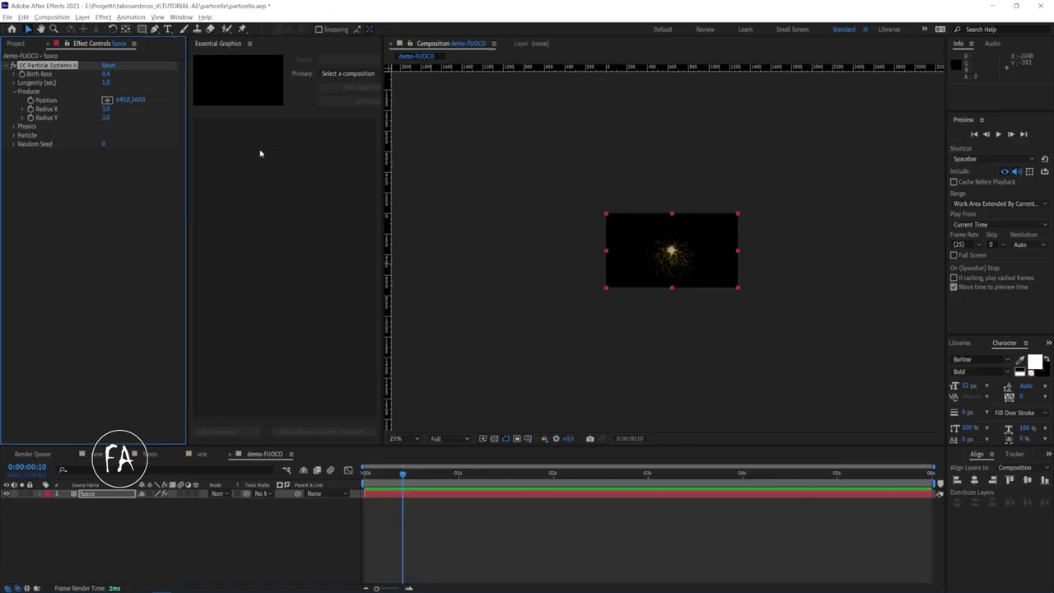
scroll(638, 231, up, 2)
scroll(688, 253, up, 2)
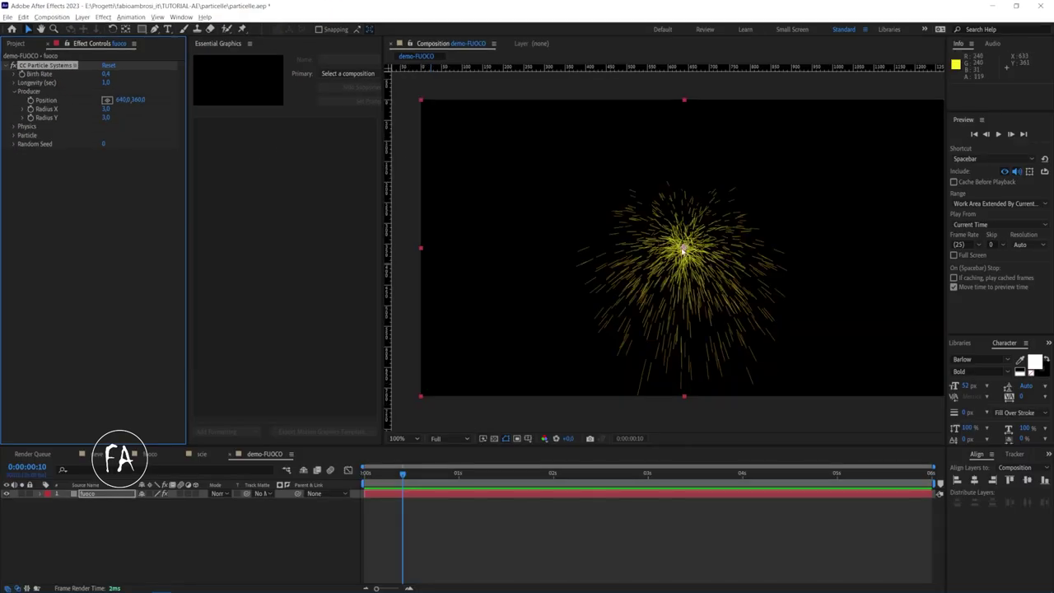
mouse_move(686, 249)
mouse_down()
mouse_move(635, 247)
mouse_move(518, 163)
mouse_up()
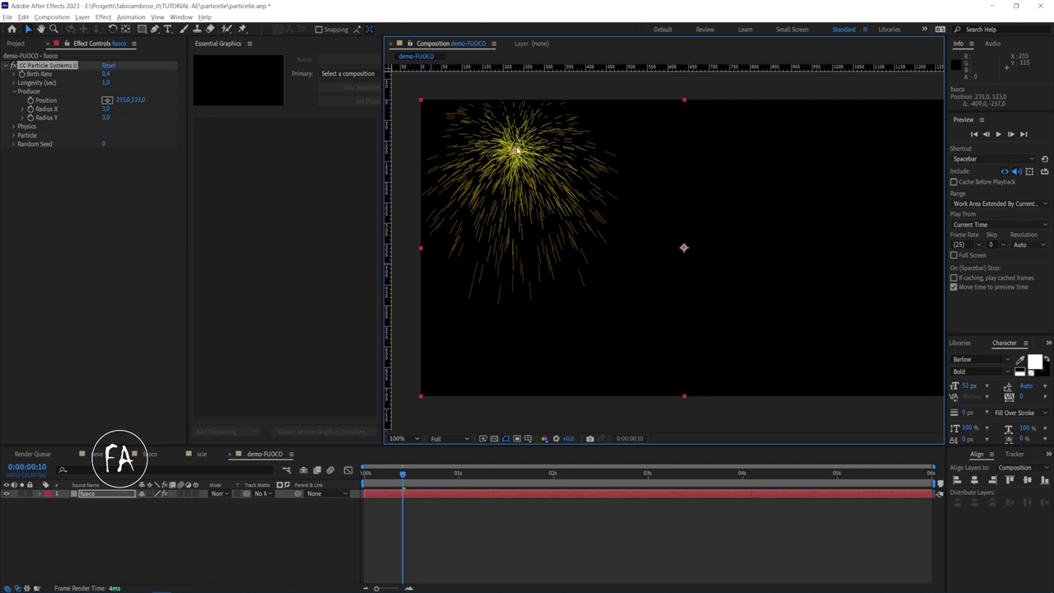
key(space)
key(space)
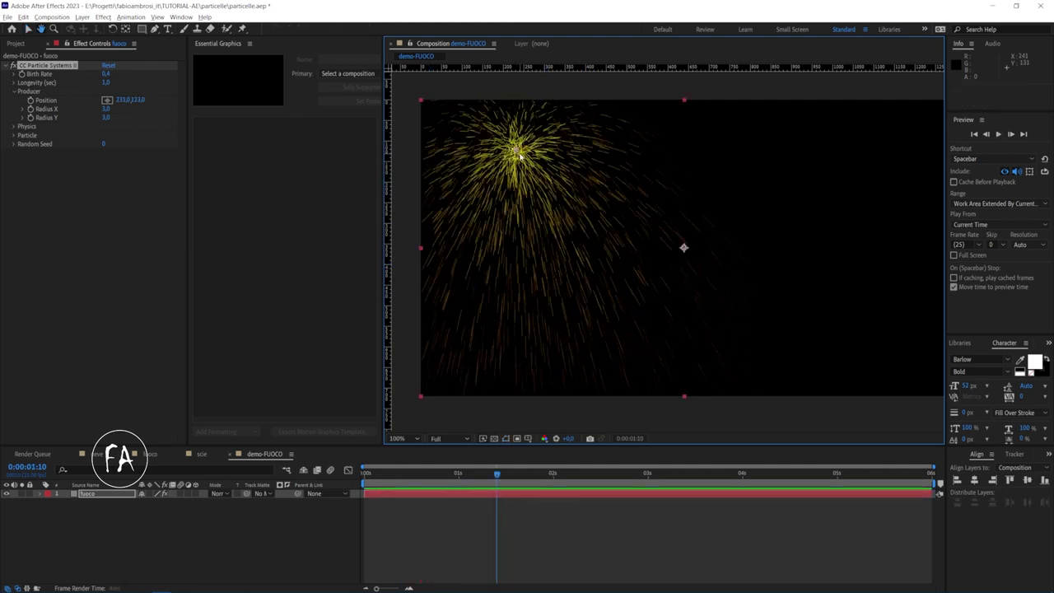
drag(517, 160, 858, 332)
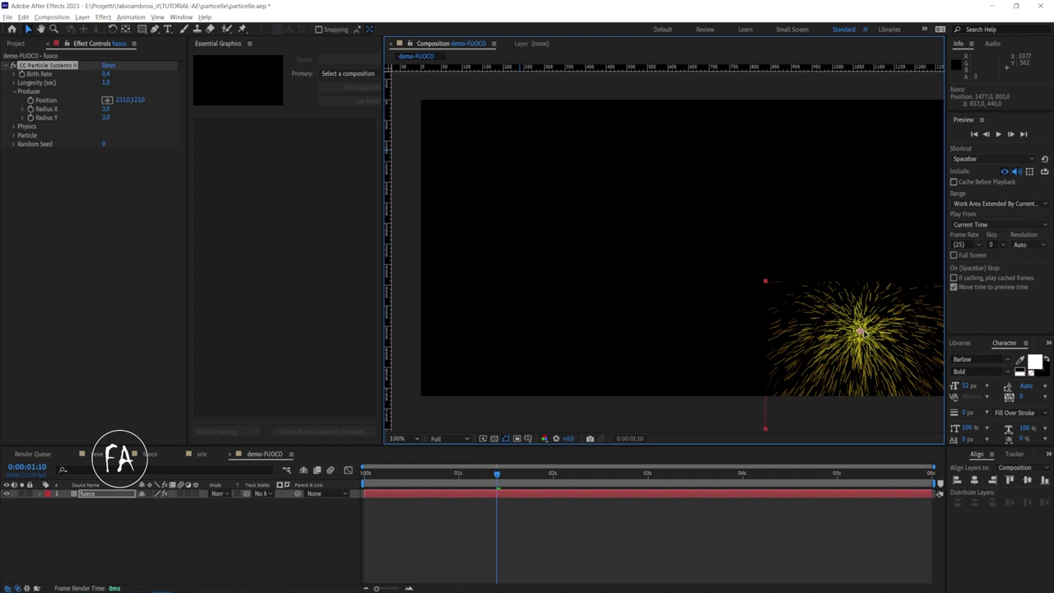
double_click(858, 332)
click(452, 44)
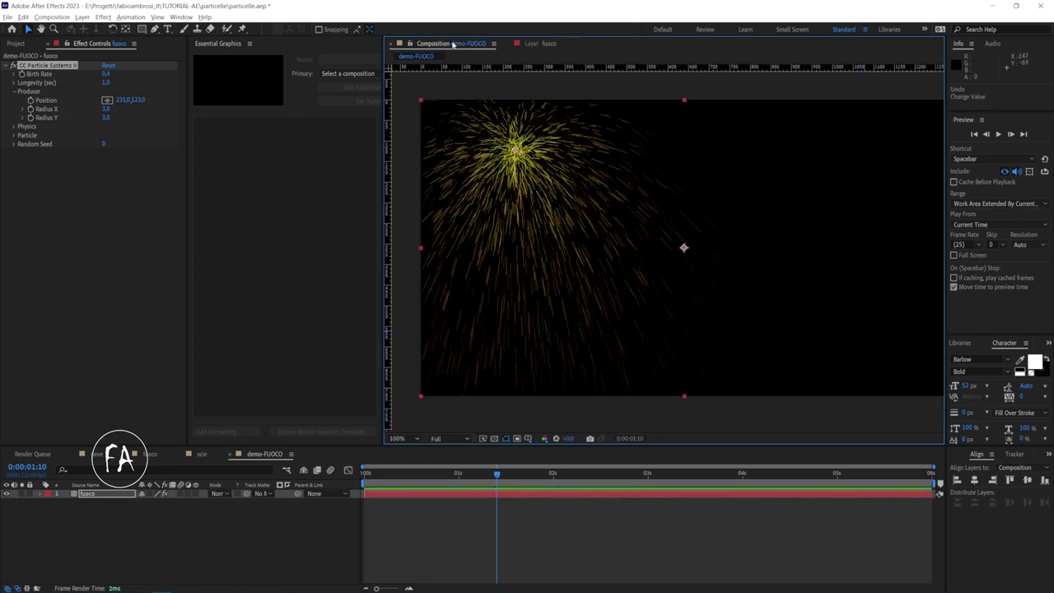
key(comma)
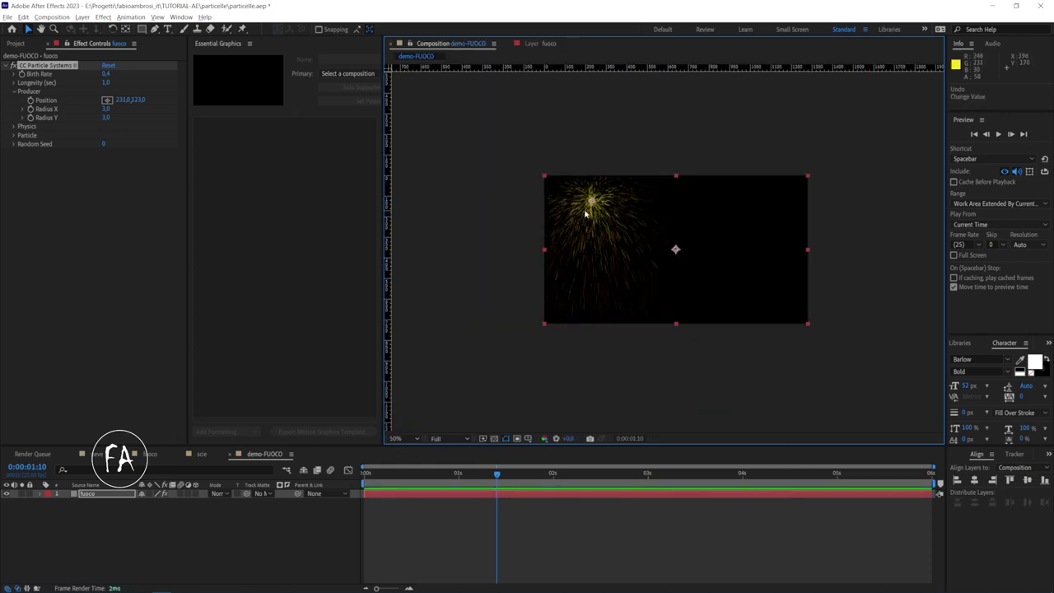
drag(591, 198, 804, 310)
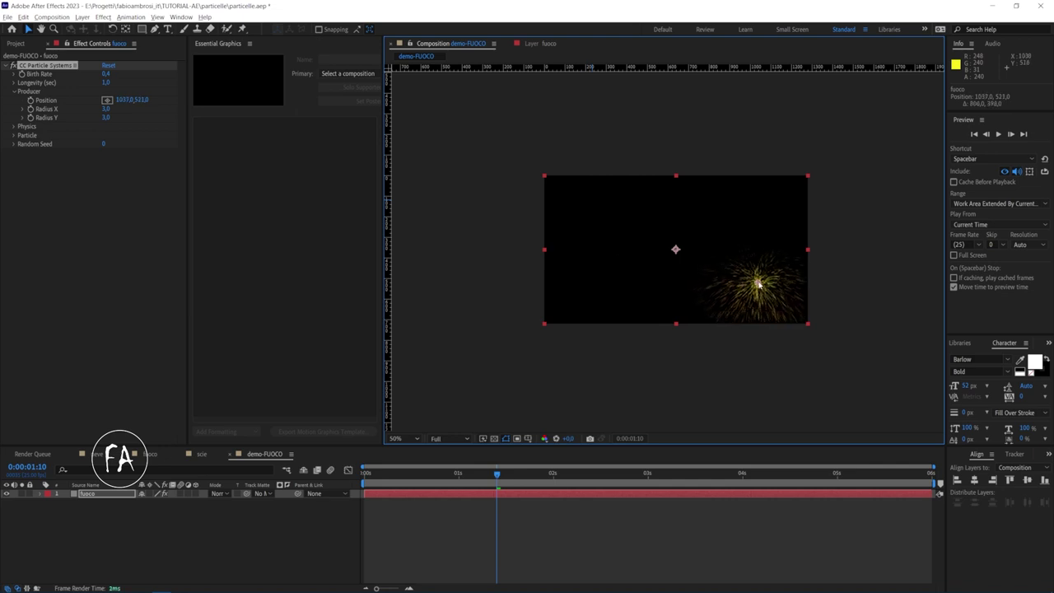
key(Home)
key(space)
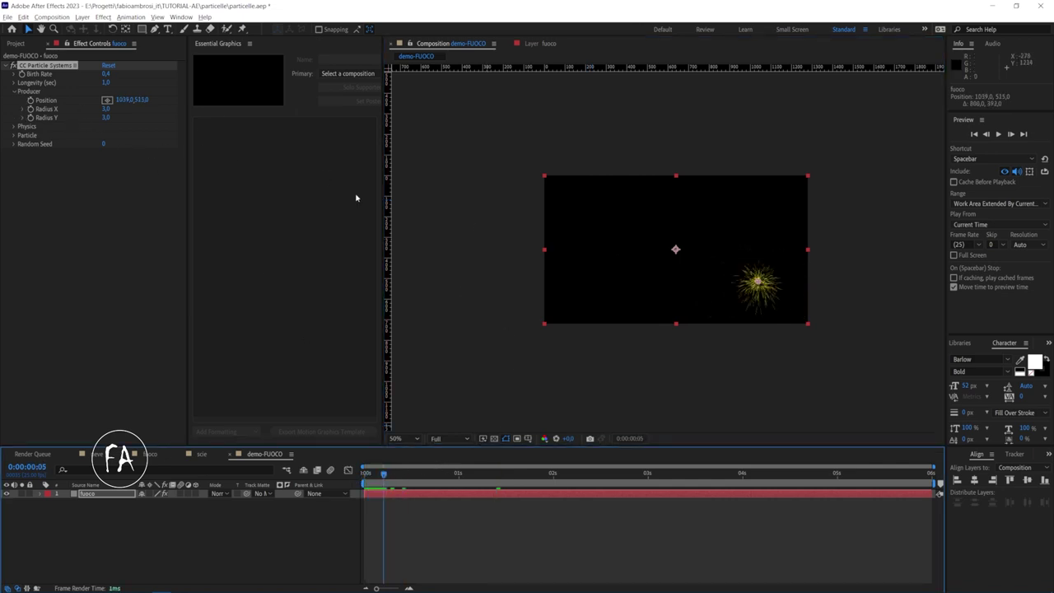
Step: Keyframe the emitter Position moving from top-left to lower right at about two seconds
drag(761, 293, 568, 206)
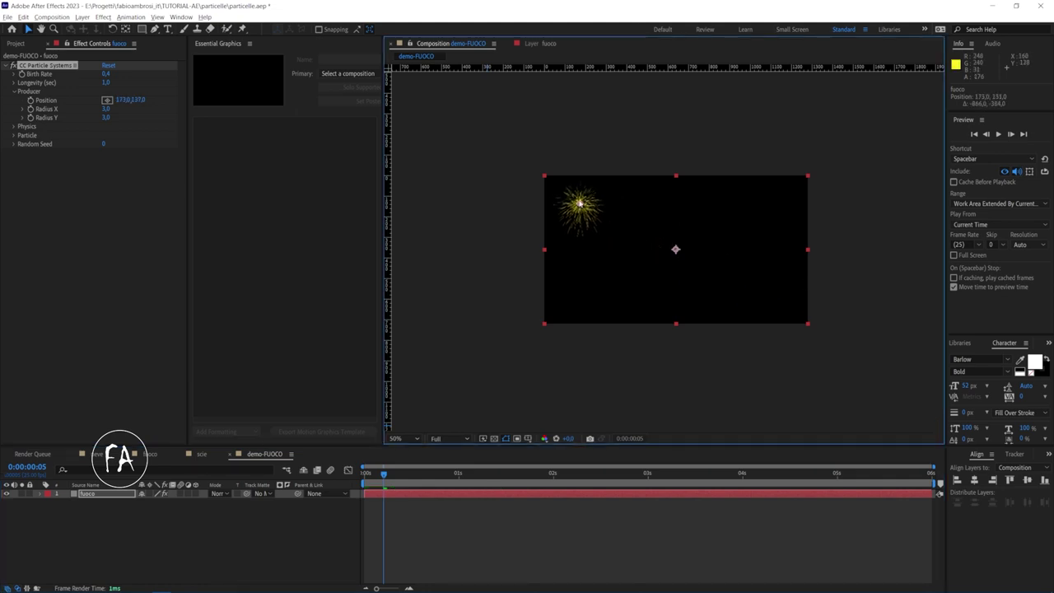
click(30, 99)
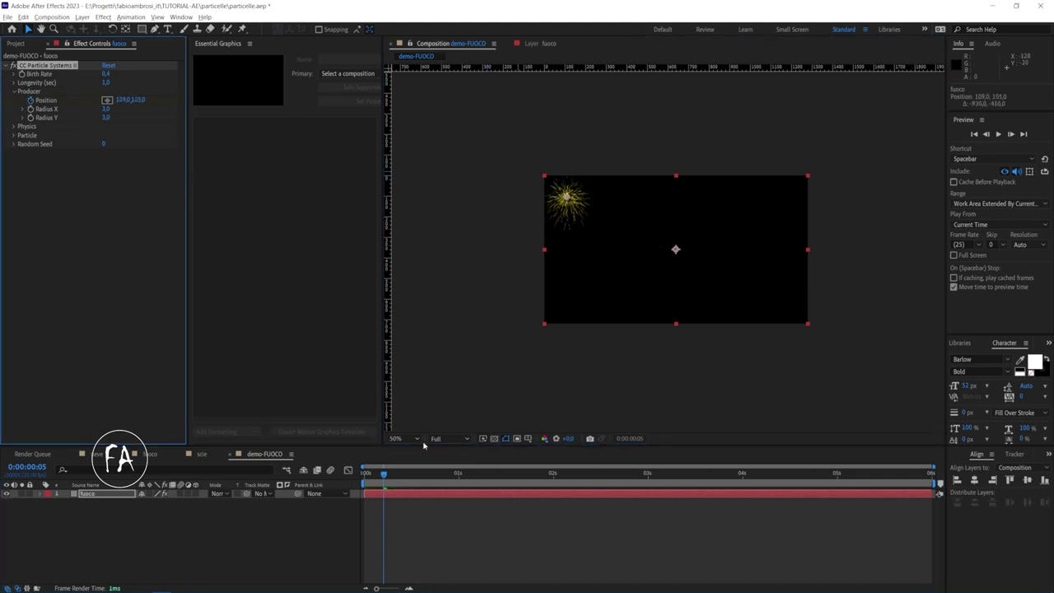
click(583, 473)
drag(571, 198, 787, 298)
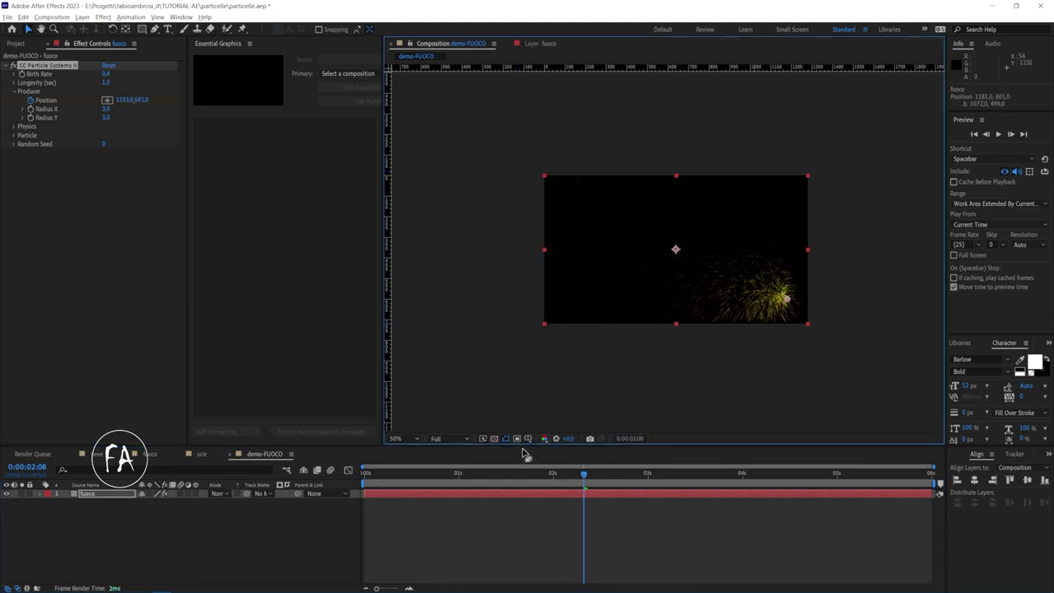
key(Home)
key(space)
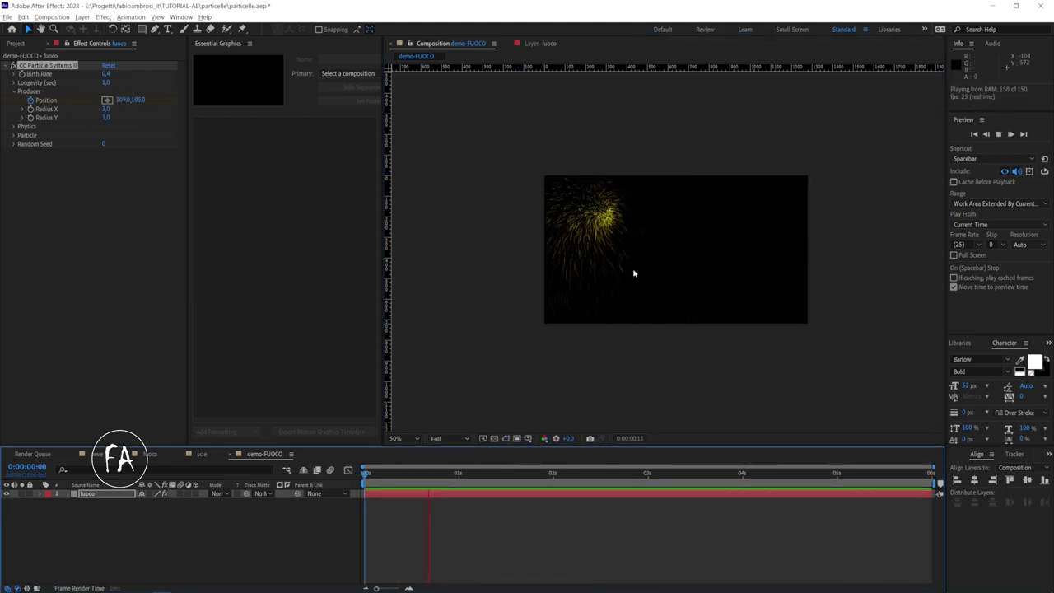
key(space)
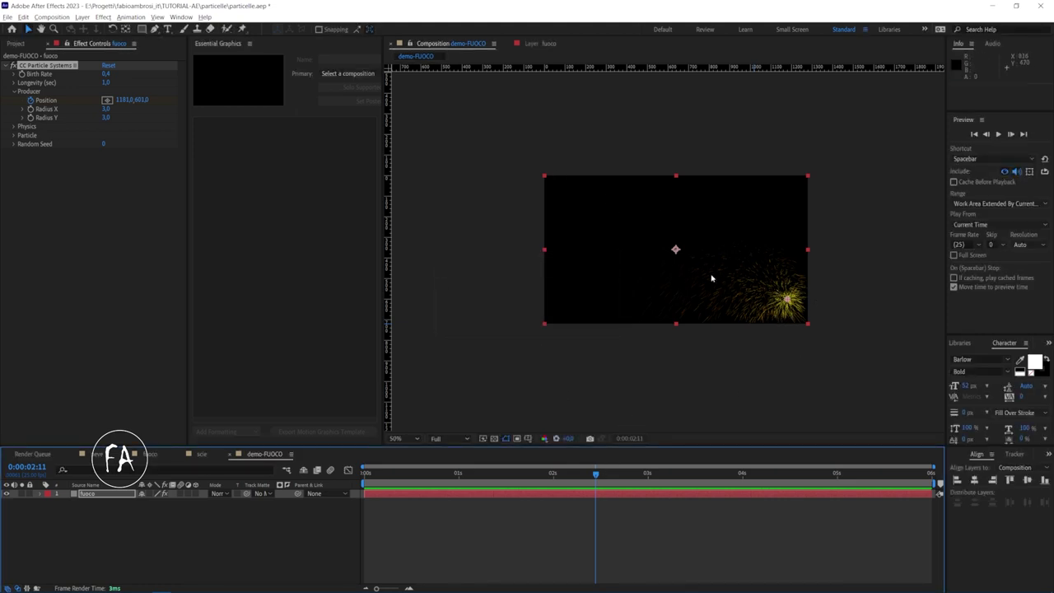
Step: Undo the Position animation and return the emitter to the centre at 633,0, 368,0
key(period)
mouse_move(467, 483)
mouse_down()
mouse_move(498, 474)
mouse_move(444, 468)
mouse_up()
key(ctrl+z)
key(ctrl+z)
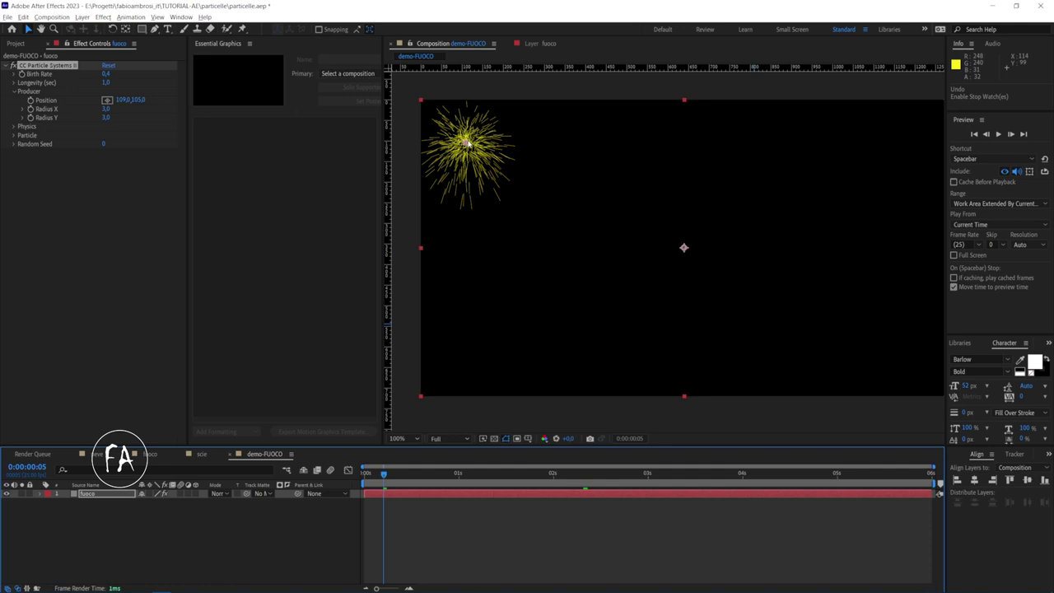
drag(467, 142, 684, 241)
scroll(683, 241, down, 2)
key(space)
key(space)
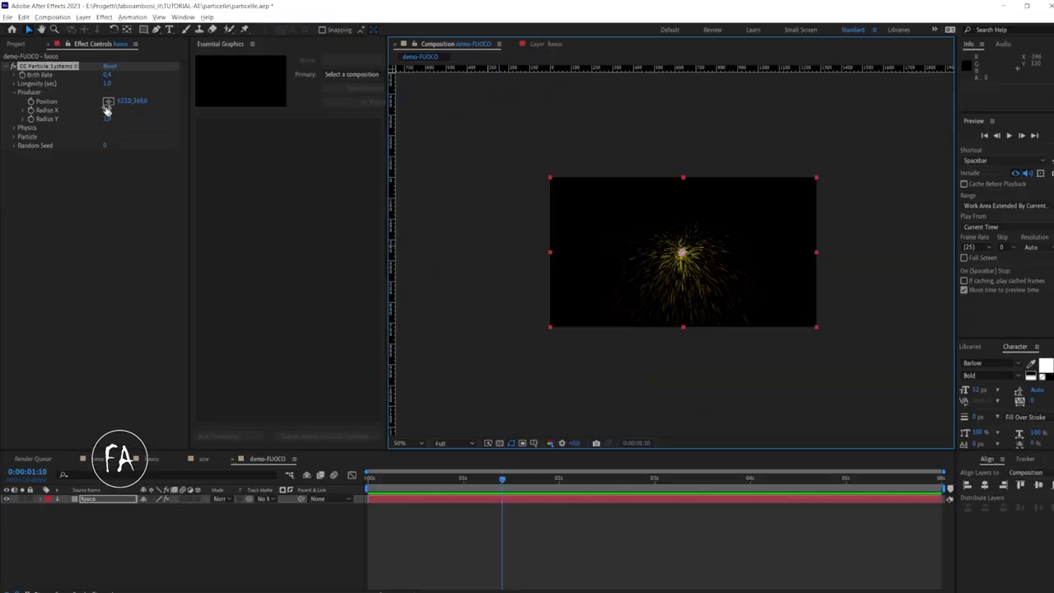
drag(106, 109, 138, 122)
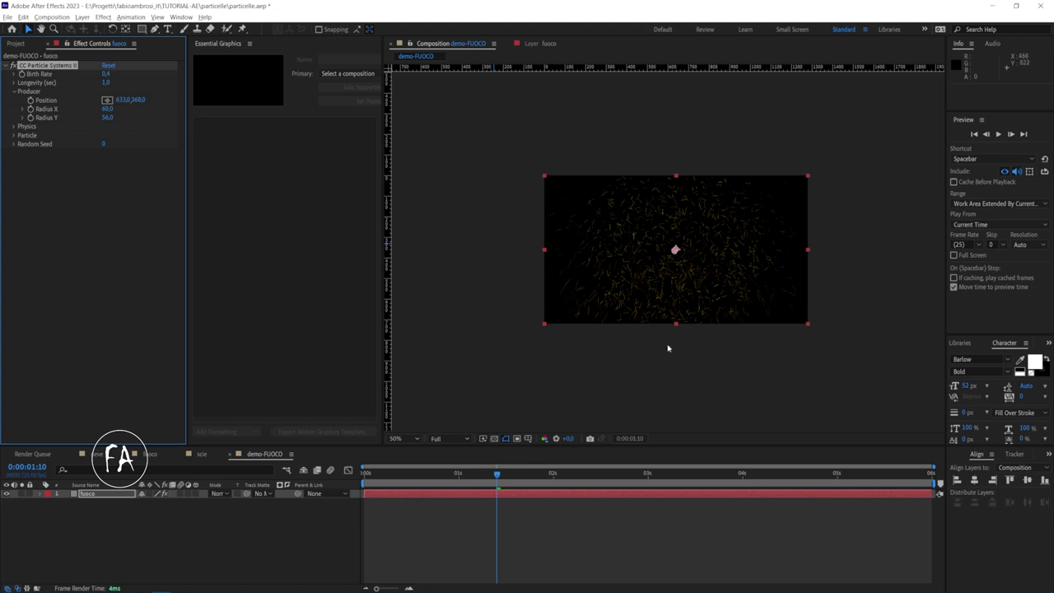
click(415, 491)
click(372, 476)
key(space)
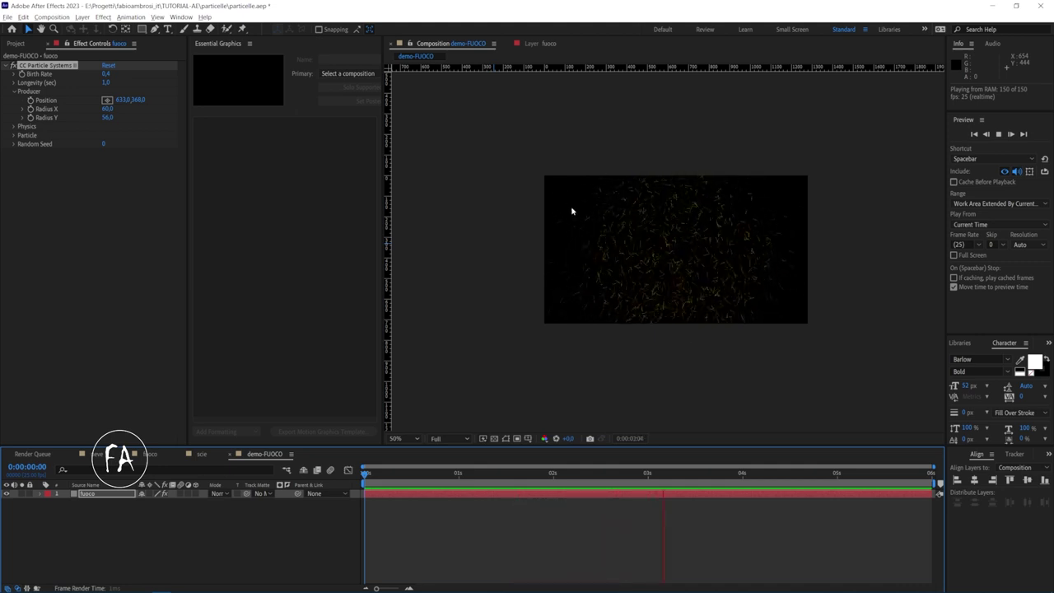
key(space)
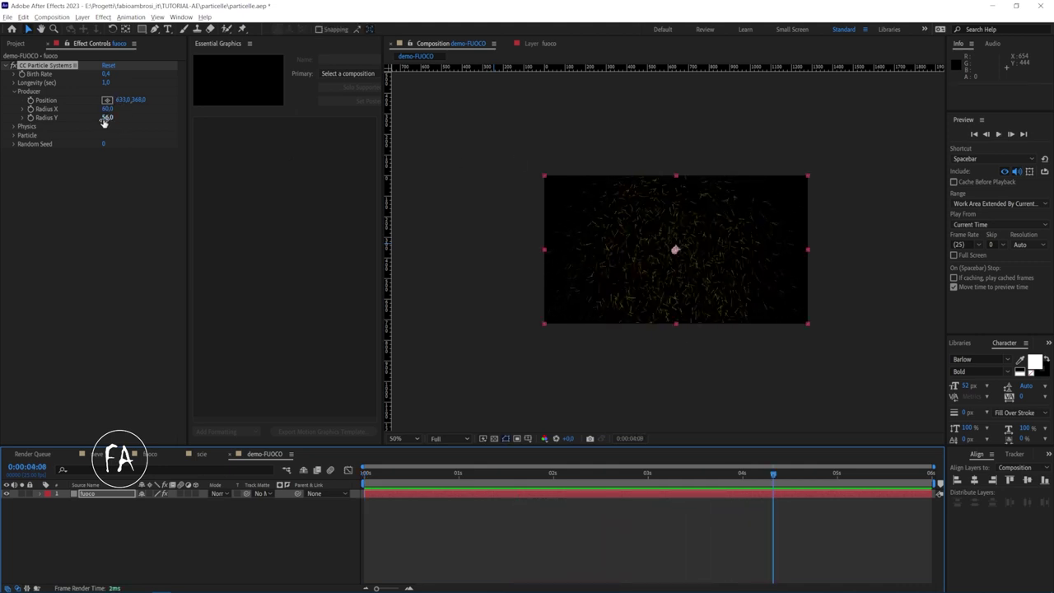
click(107, 109)
text(1)
key(Return)
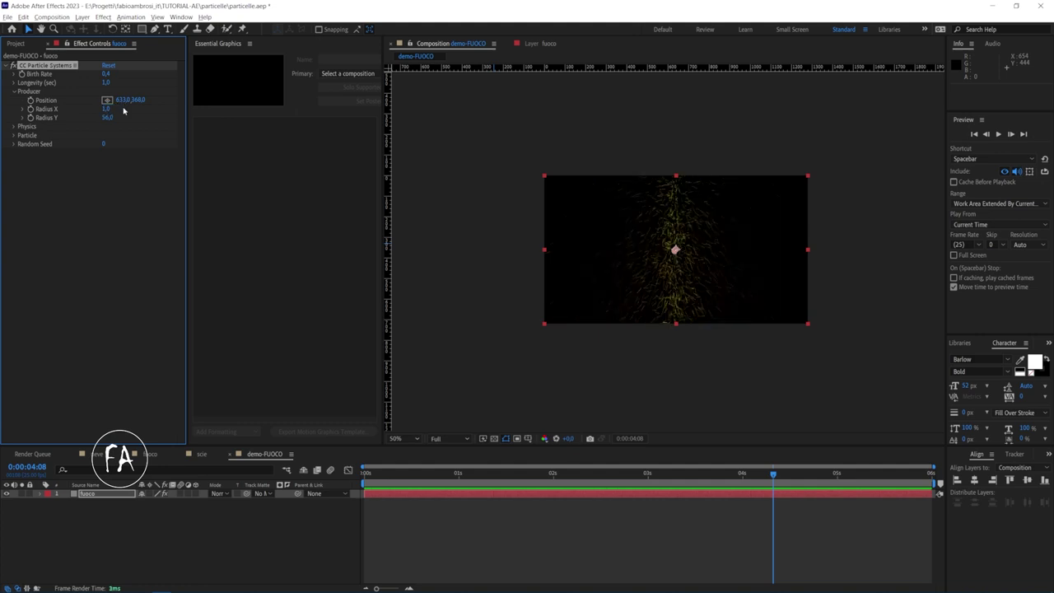
click(106, 117)
text(1)
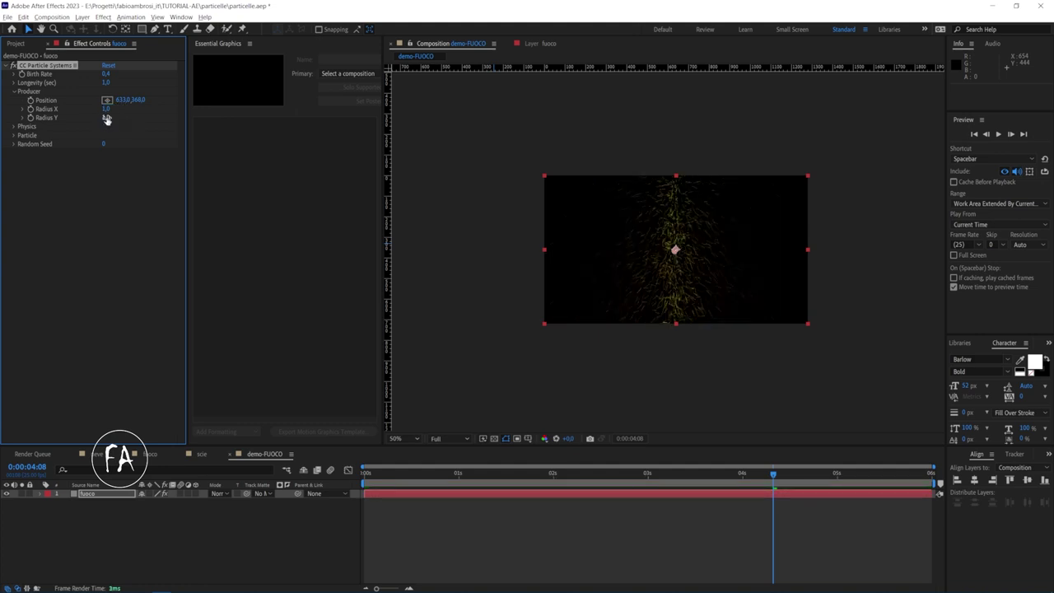
key(Return)
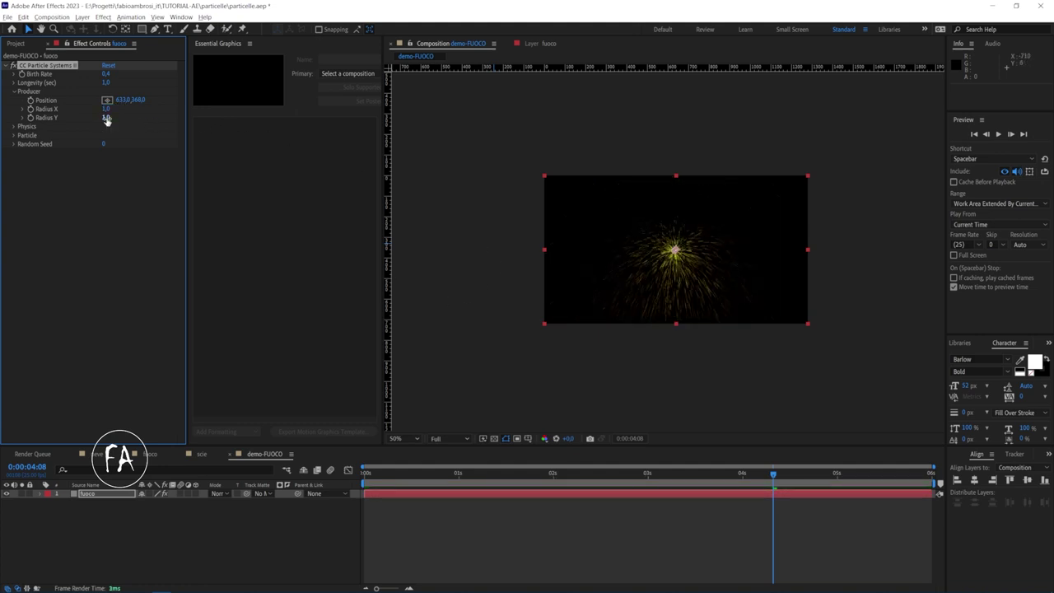
click(106, 118)
click(104, 110)
text(160)
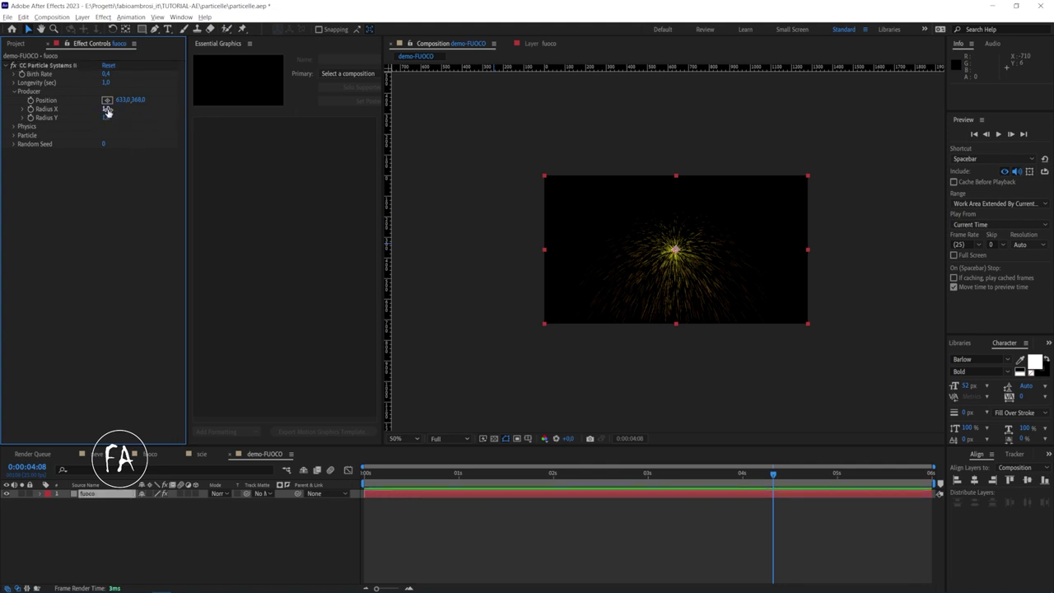
key(Return)
mouse_move(189, 104)
mouse_down()
mouse_move(161, 122)
mouse_move(353, 391)
mouse_up()
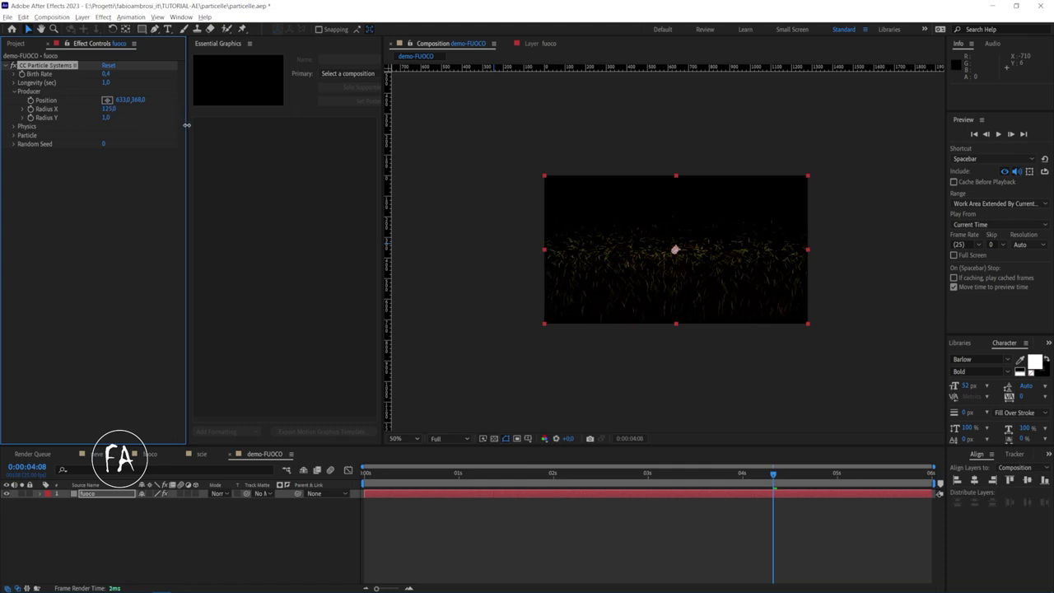
click(394, 489)
key(Home)
key(space)
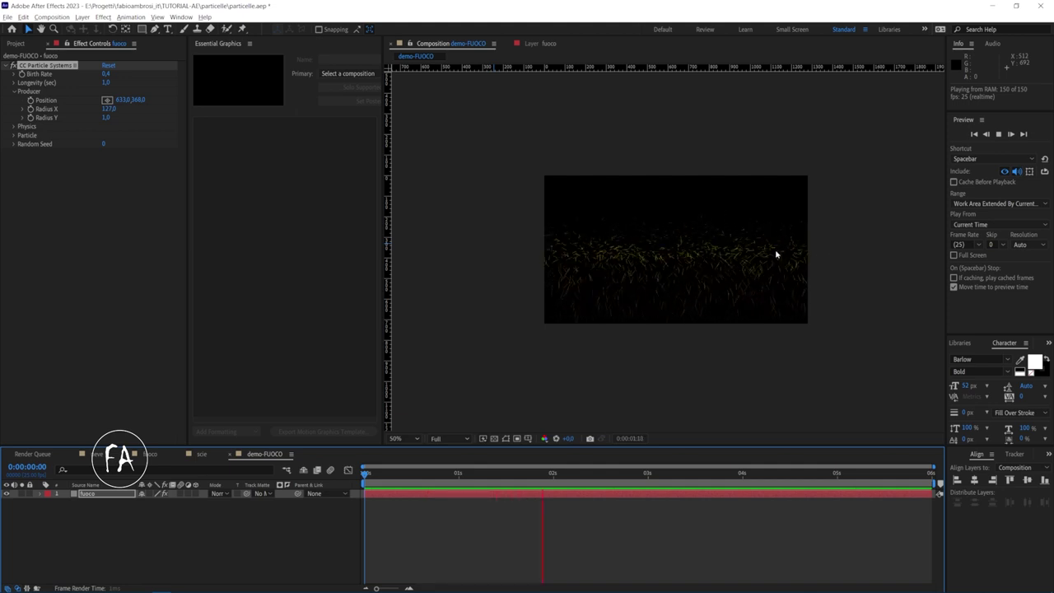
key(space)
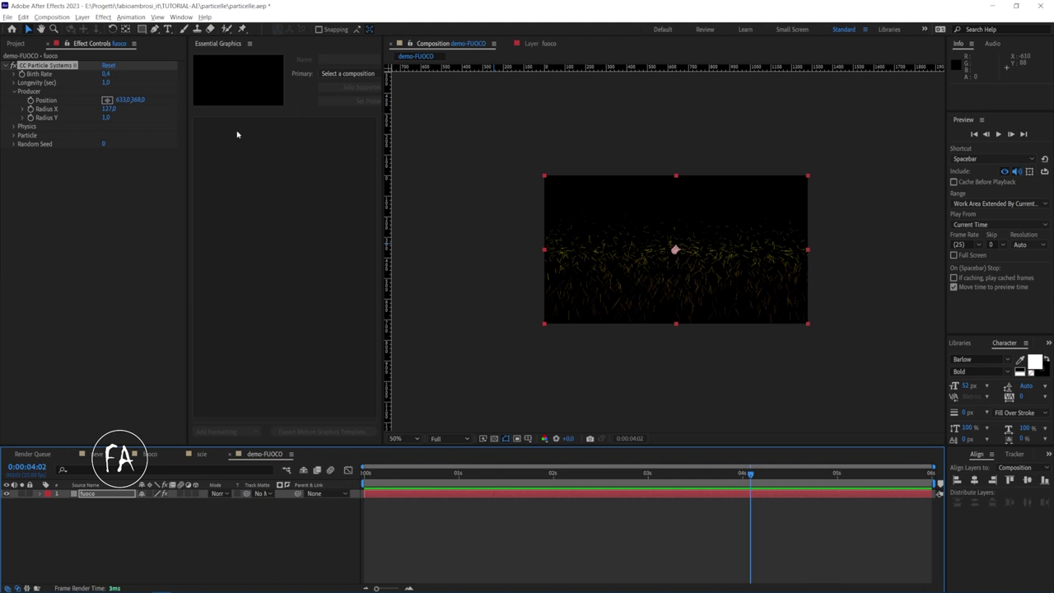
drag(134, 100, 289, 103)
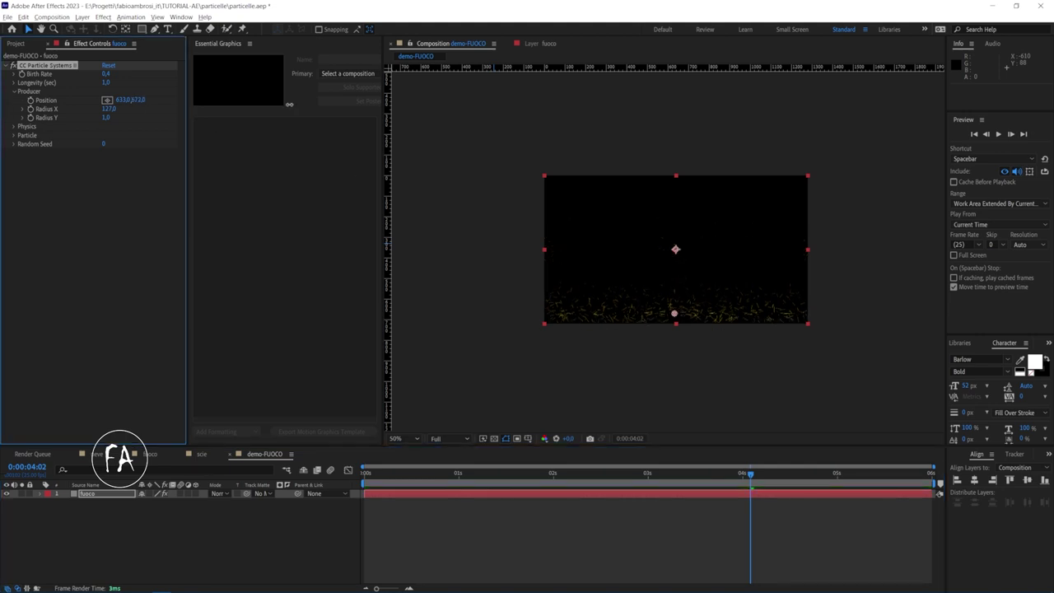
scroll(672, 260, up, 2)
key(space)
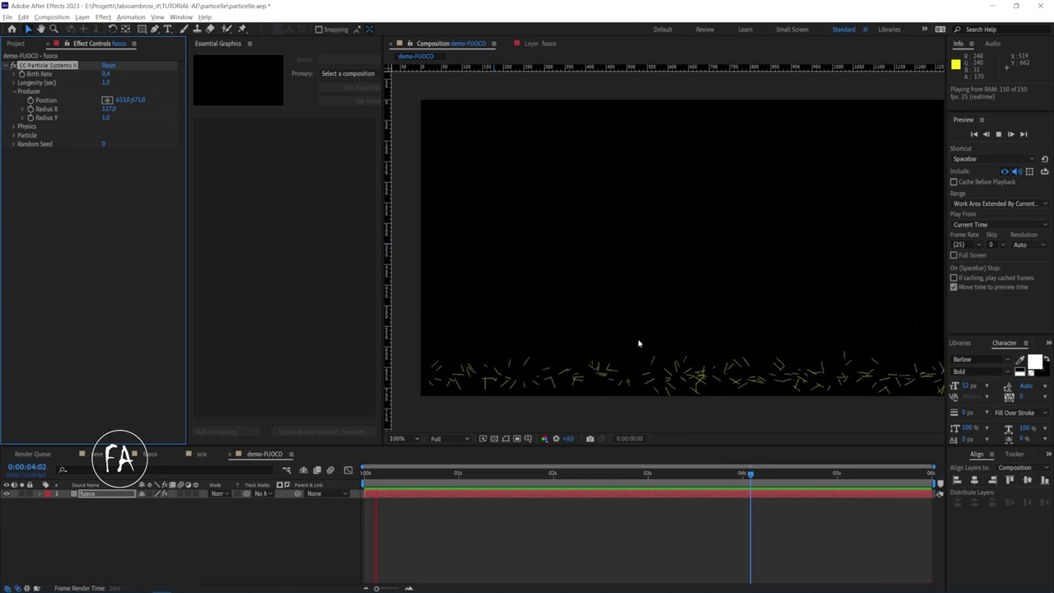
scroll(684, 322, down, 2)
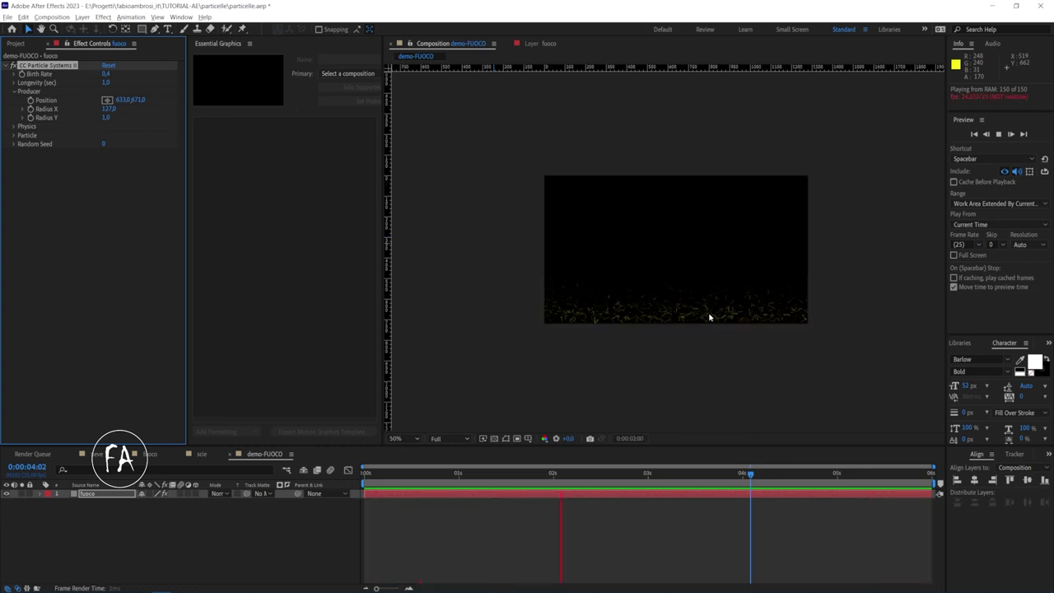
scroll(698, 299, up, 2)
key(space)
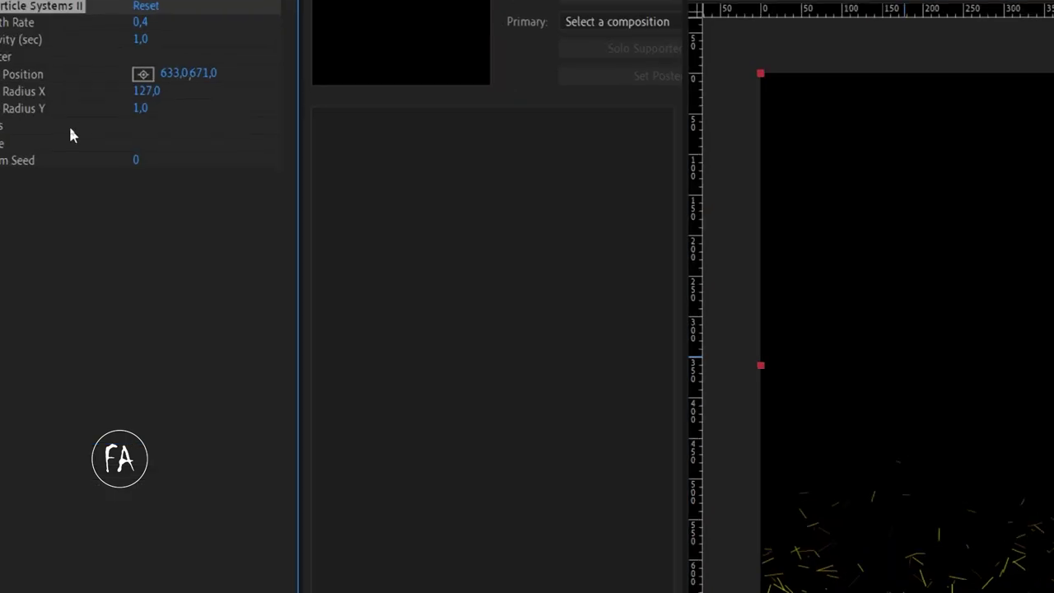
Step: Expand Physics, move the emitter up into the comp, and preview the particles
click(25, 137)
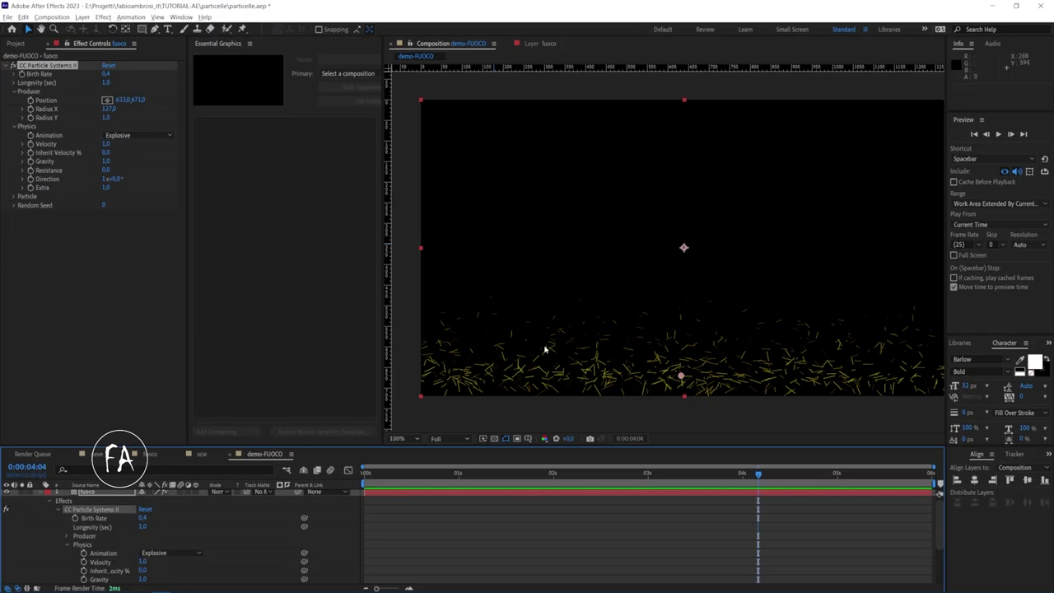
drag(682, 377, 675, 226)
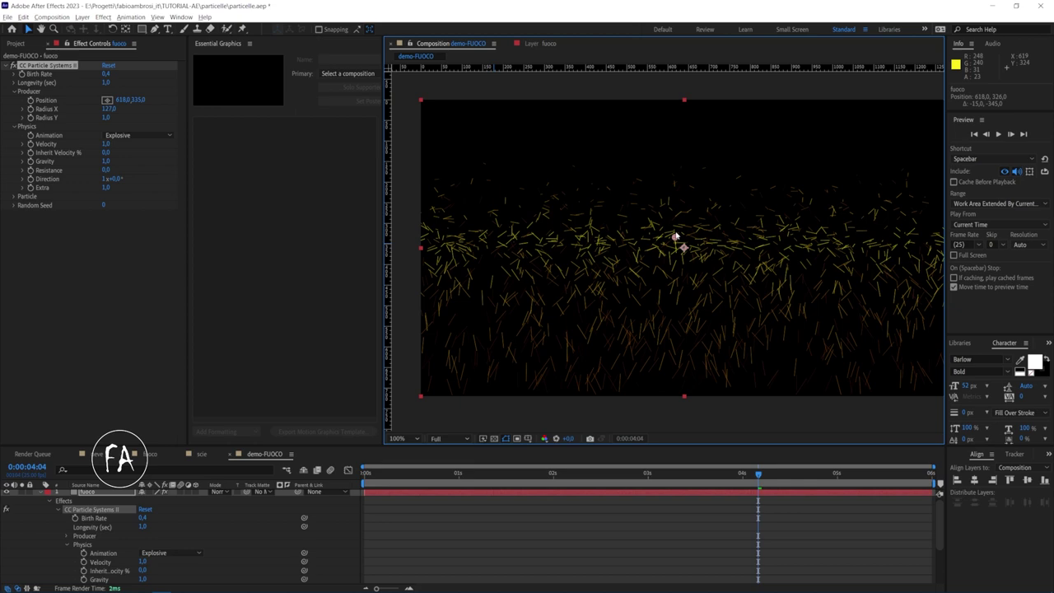
key(space)
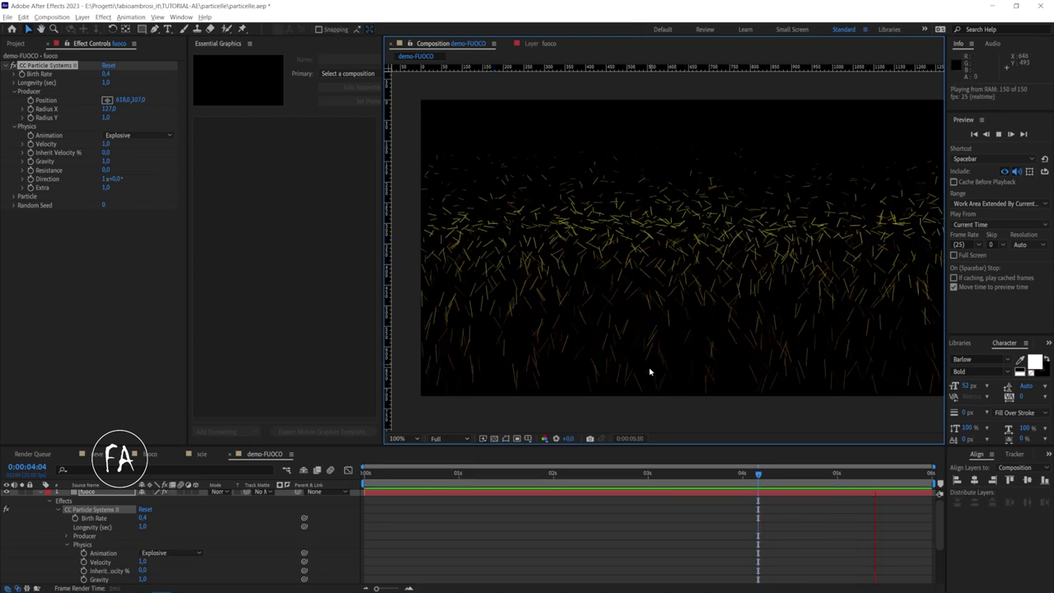
key(space)
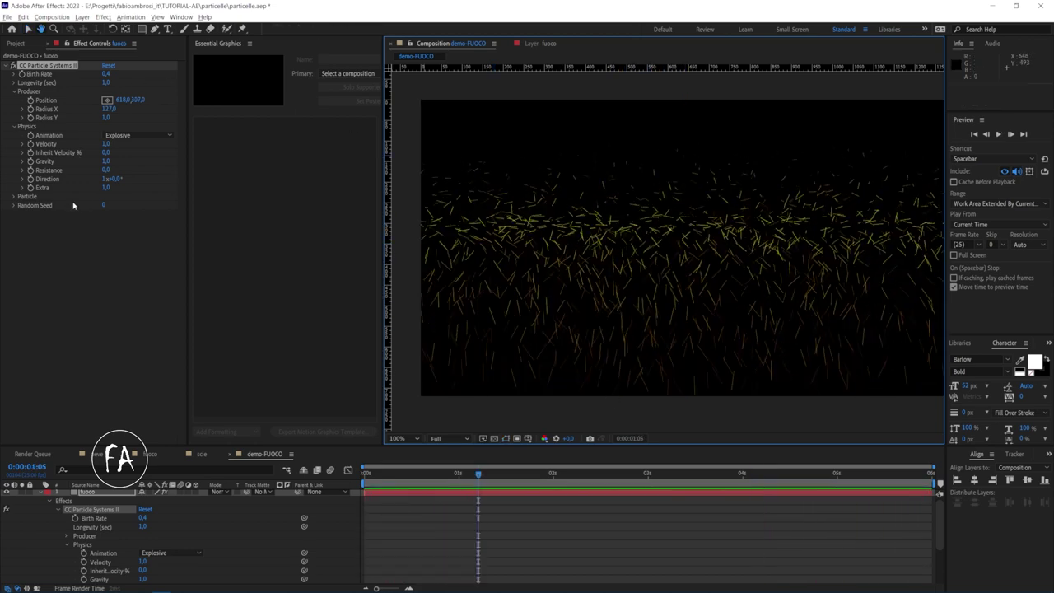
Step: Set Gravity to -11 so particles rise, and preview from the start
click(106, 161)
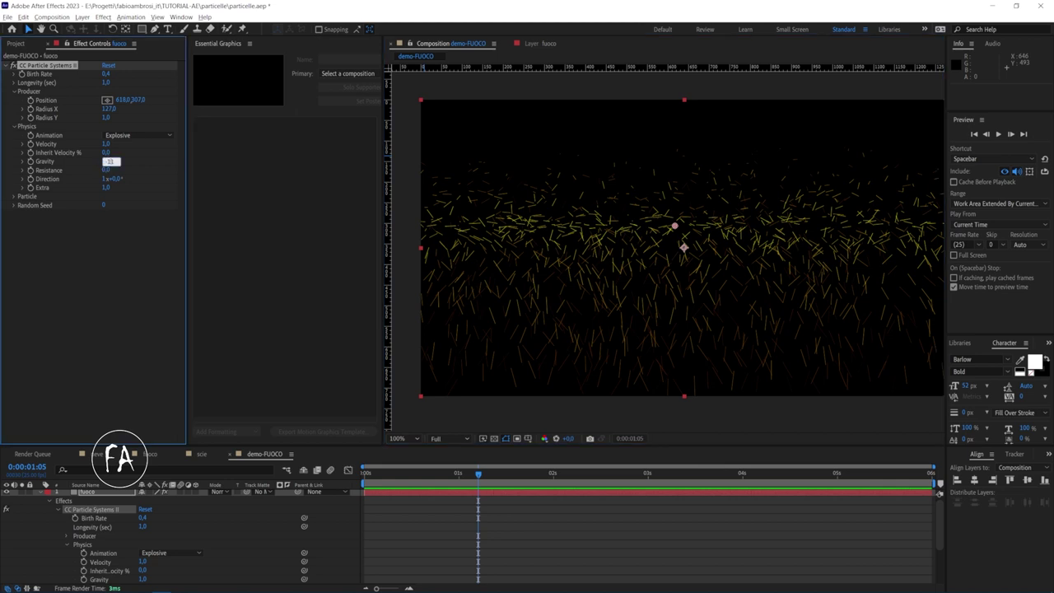
key(Return)
scroll(651, 246, down, 1)
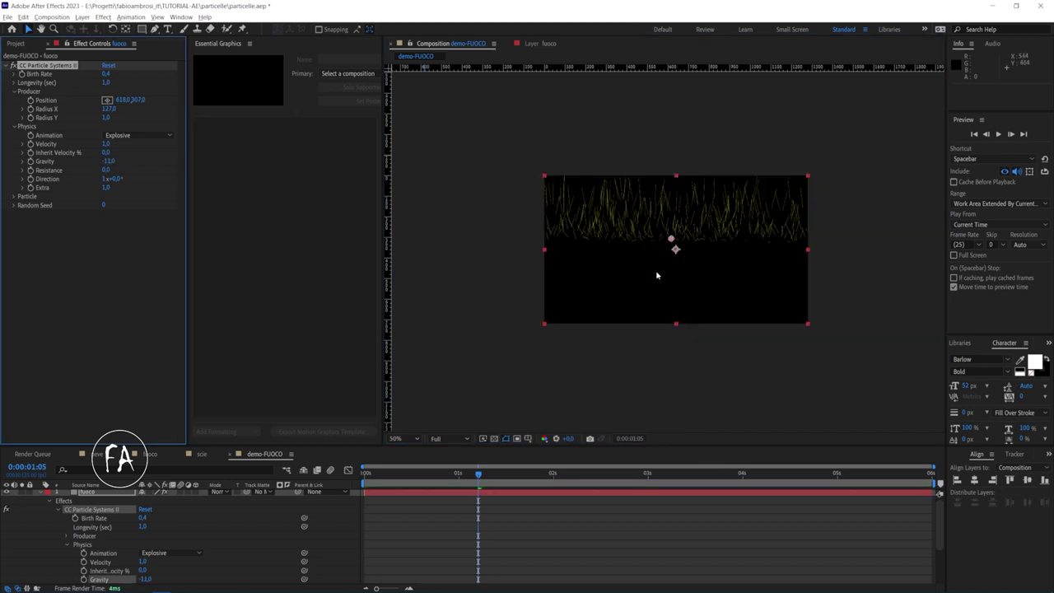
key(Home)
key(space)
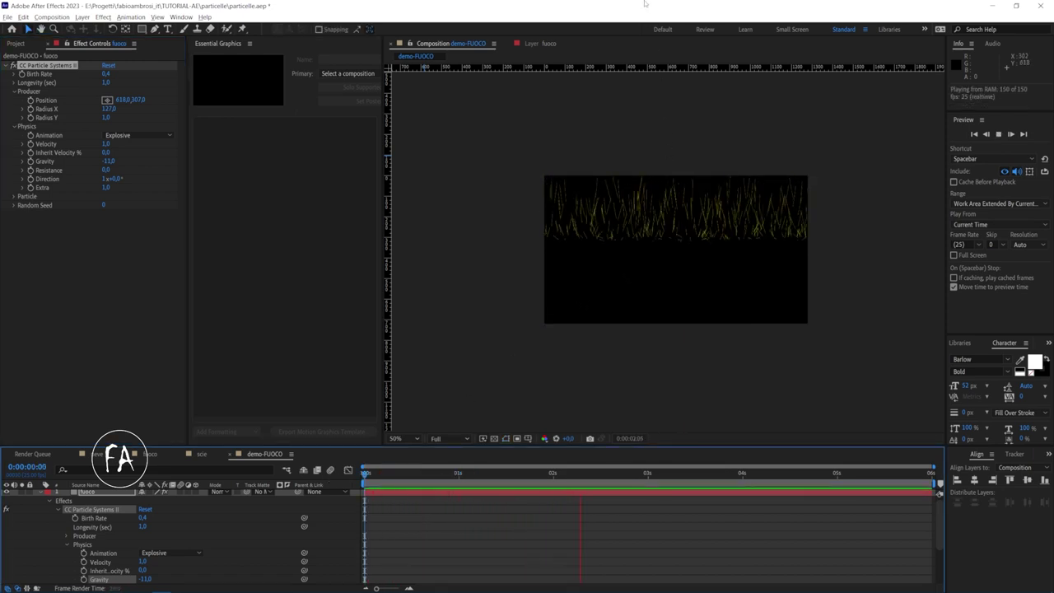
key(space)
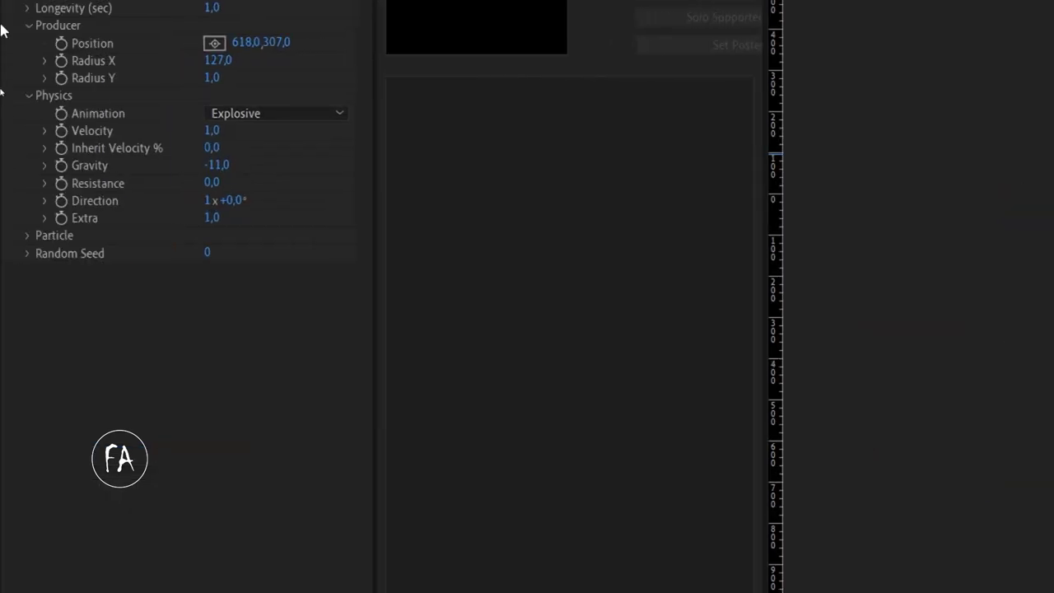
Step: Try Gravity -100, settle on Gravity 1, and lower the emitter to 618,0, 677,0
click(215, 165)
text(-100)
key(Return)
click(217, 280)
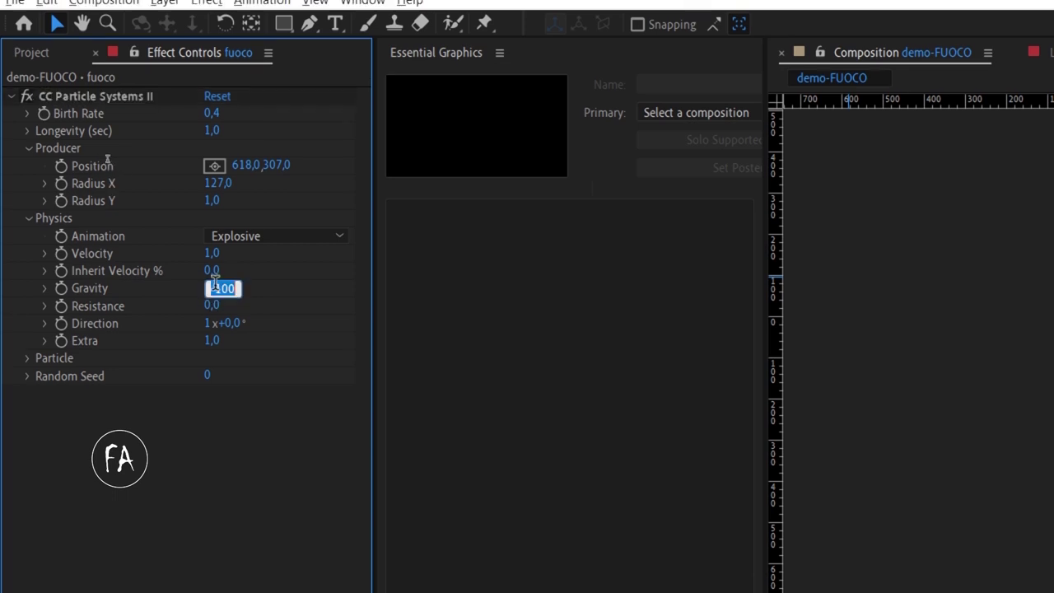
text(1)
key(Return)
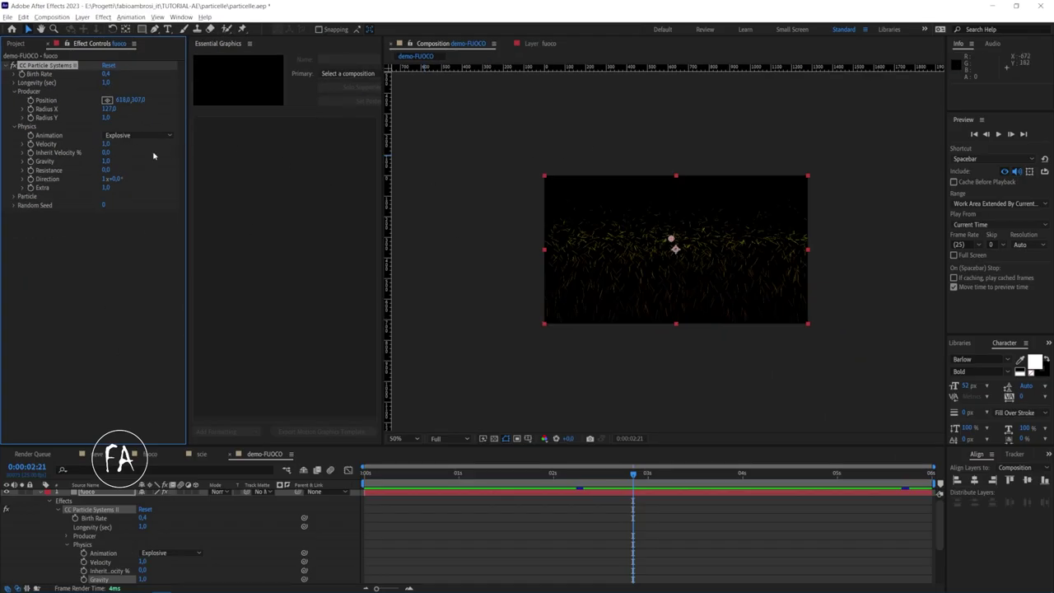
drag(138, 99, 328, 108)
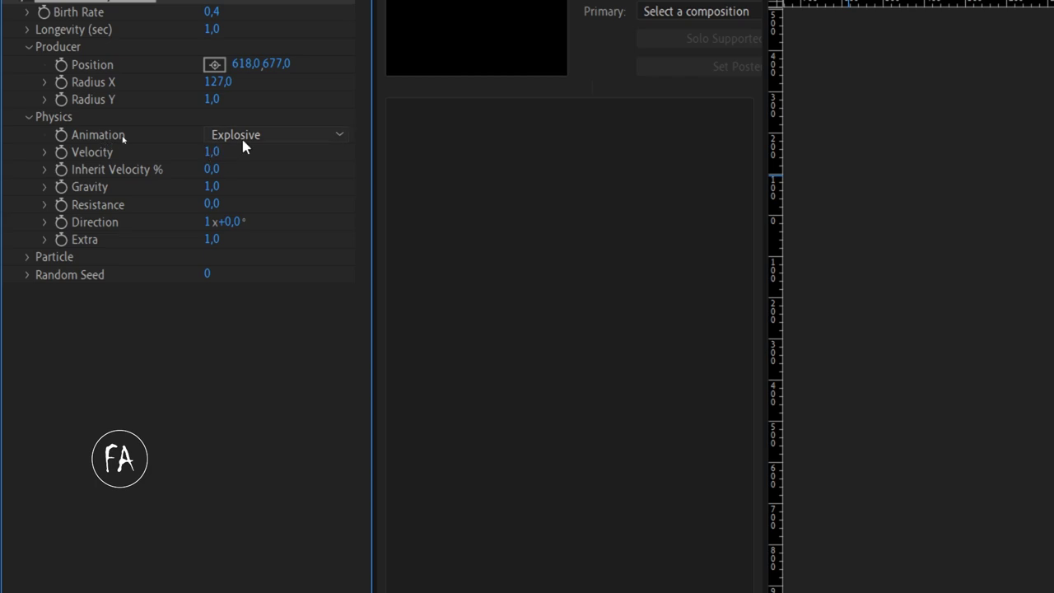
Step: Set the Physics Animation type to Fire and preview it at 100% view
click(132, 135)
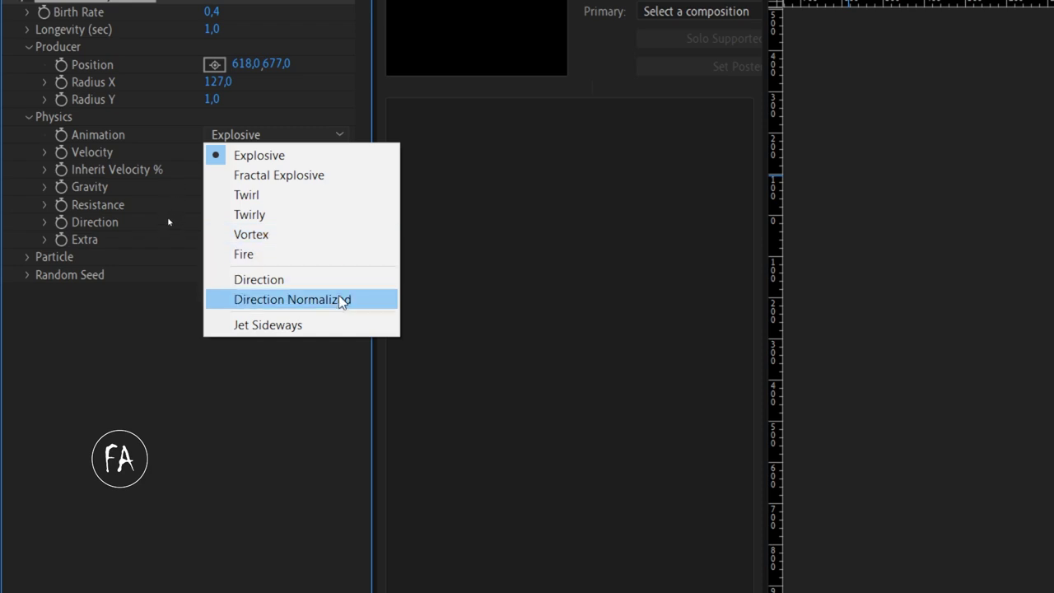
click(330, 248)
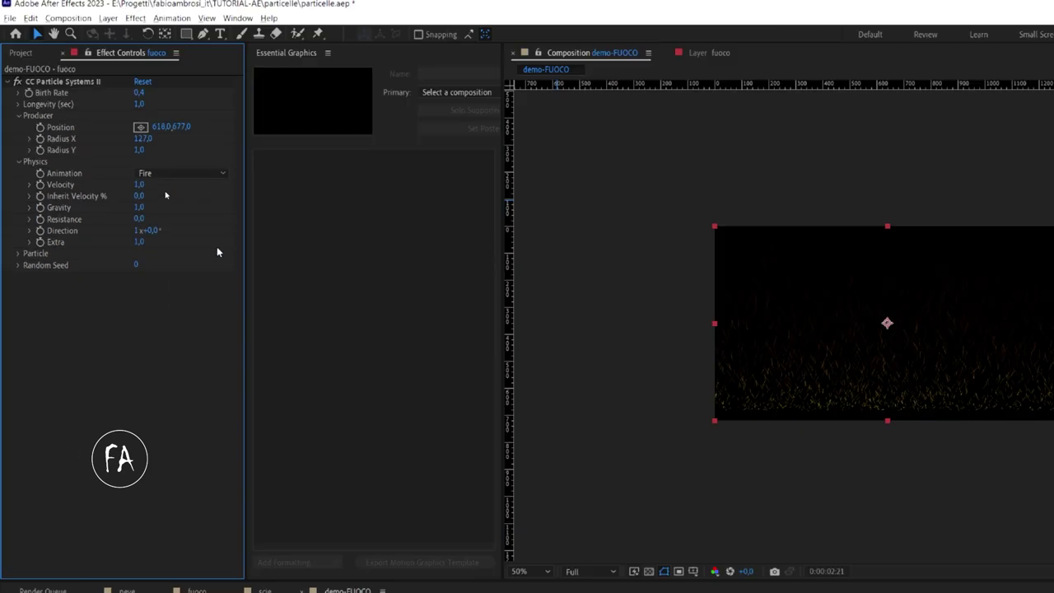
drag(448, 478, 365, 476)
key(space)
key(period)
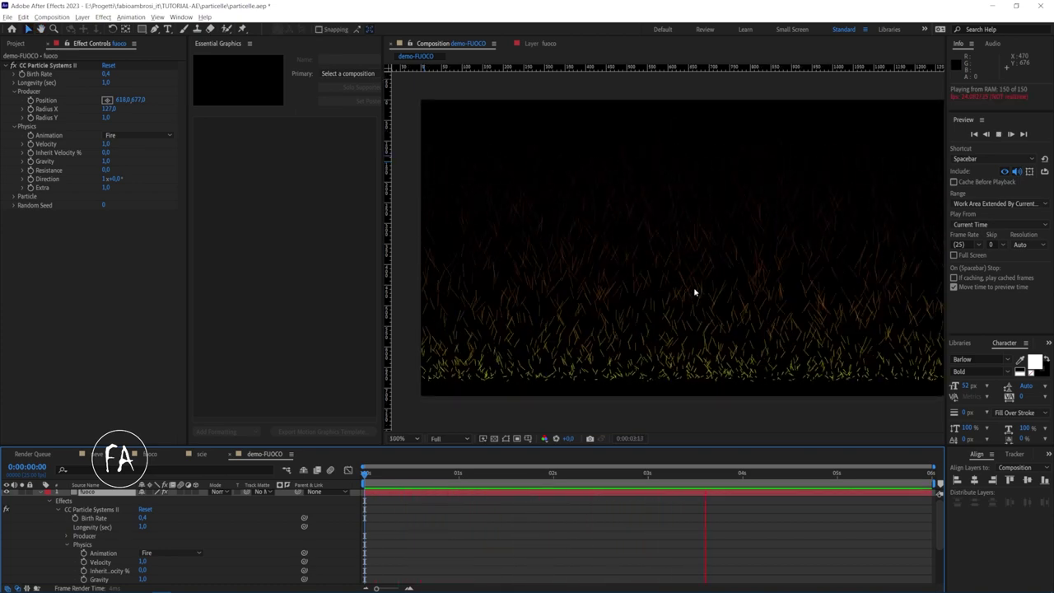
click(626, 264)
Step: Lower the emitter Position Y to 724 and preview the fire rising from below
drag(141, 99, 171, 97)
key(space)
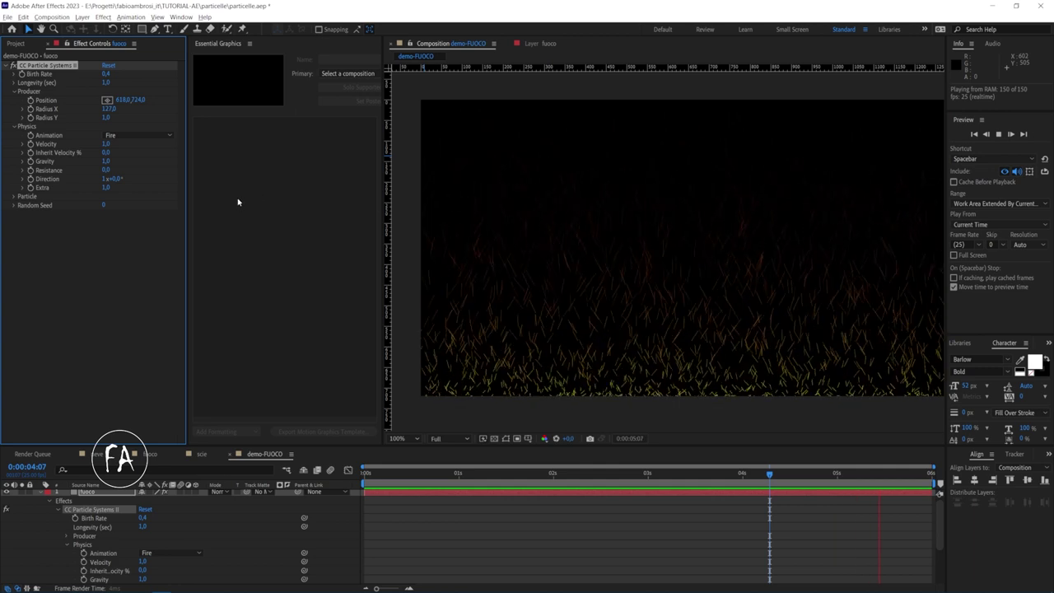
key(space)
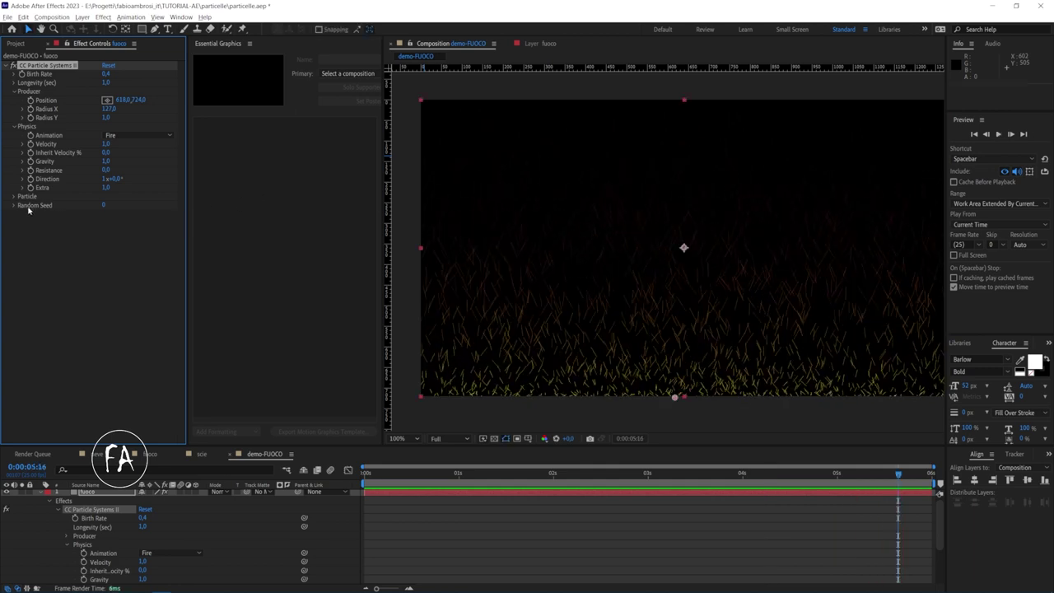
Step: Expand the Particle settings and try Star, then Shaded Sphere, as the particle type
click(15, 196)
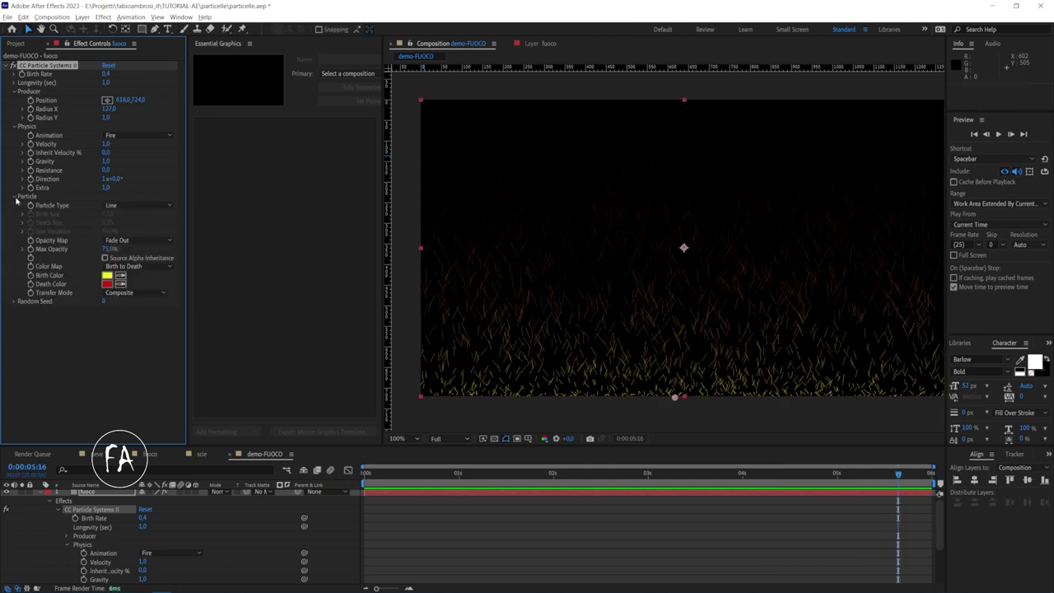
scroll(601, 329, up, 4)
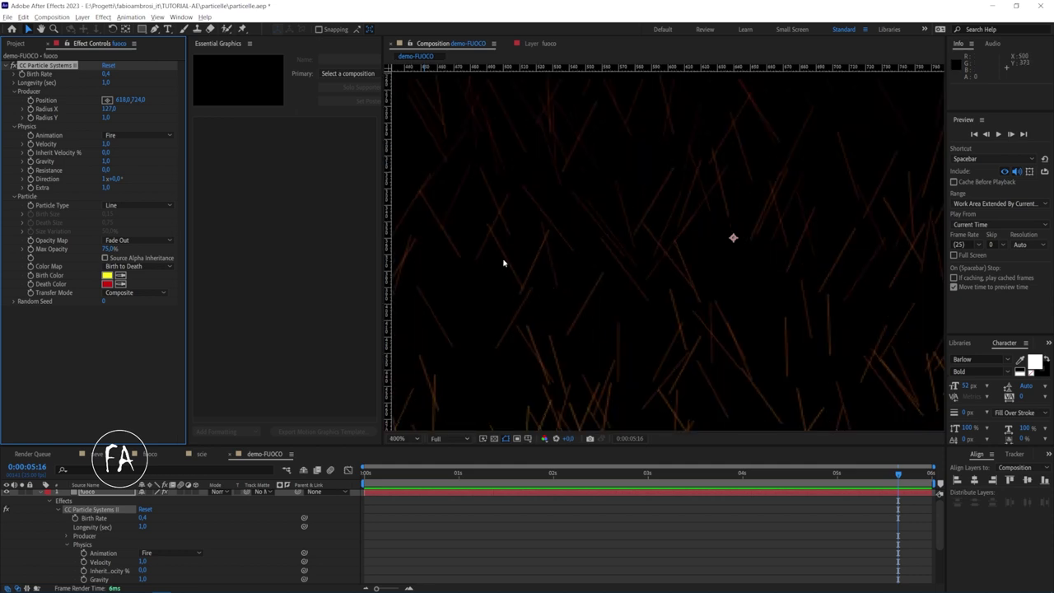
click(131, 207)
click(132, 225)
scroll(690, 298, down, 2)
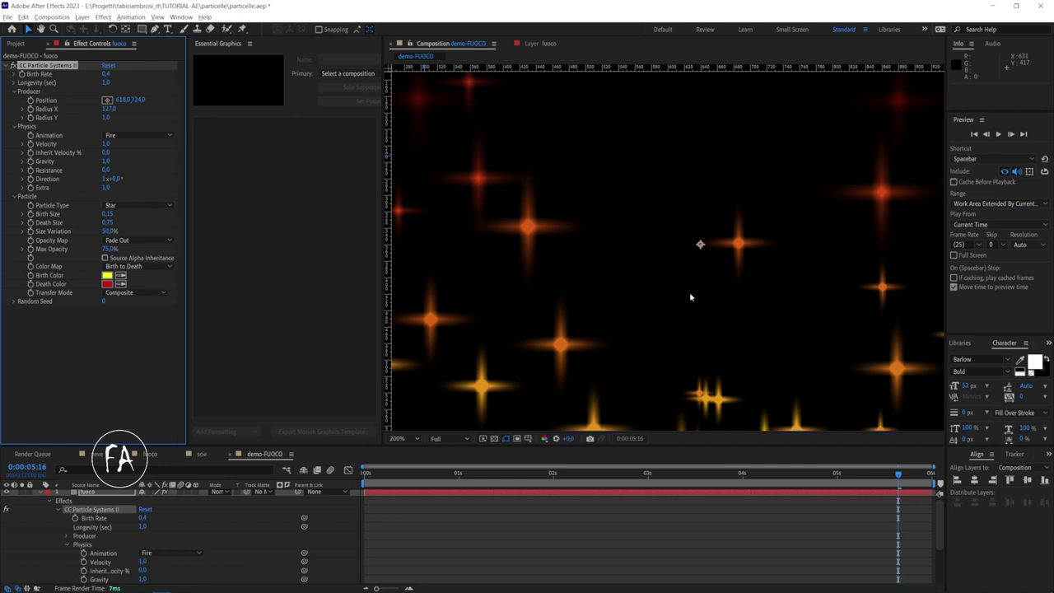
click(136, 206)
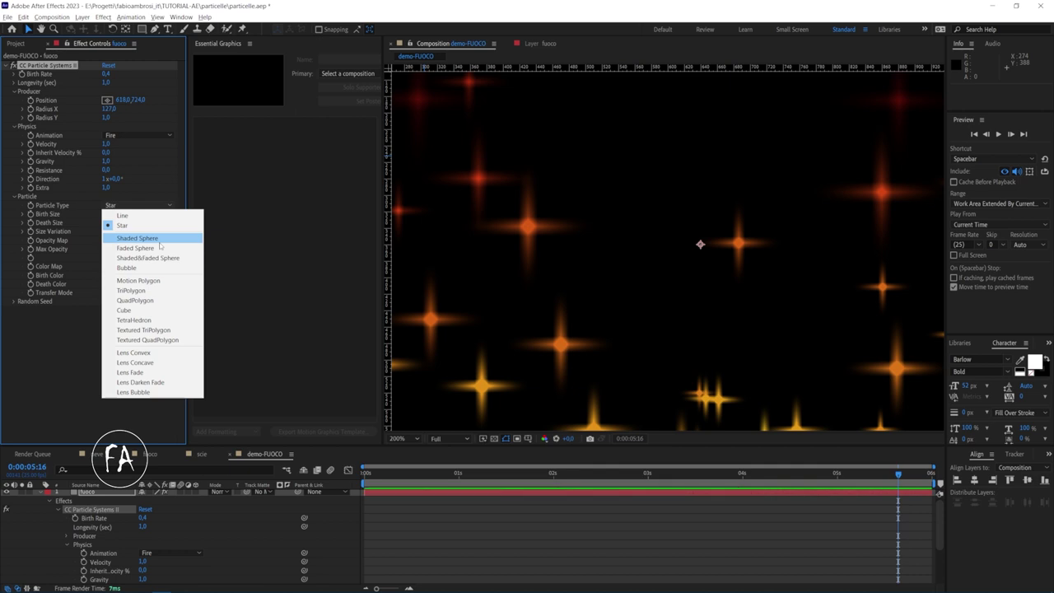
click(160, 241)
Step: Zoom the comp view to 200% on its bottom edge and try Faded Sphere and Bubble particles
scroll(661, 265, down, 1)
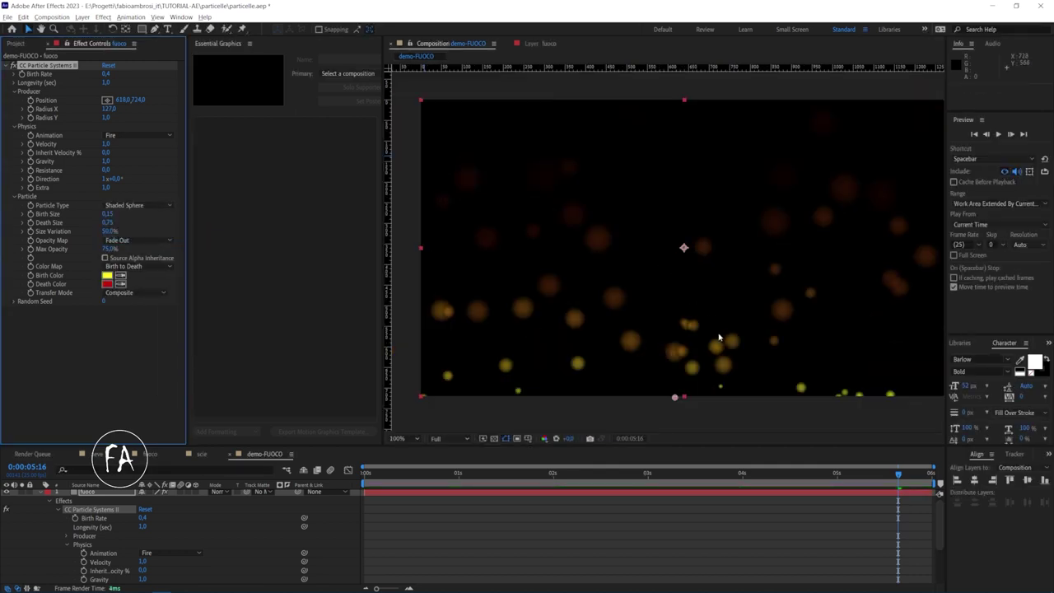
key(period)
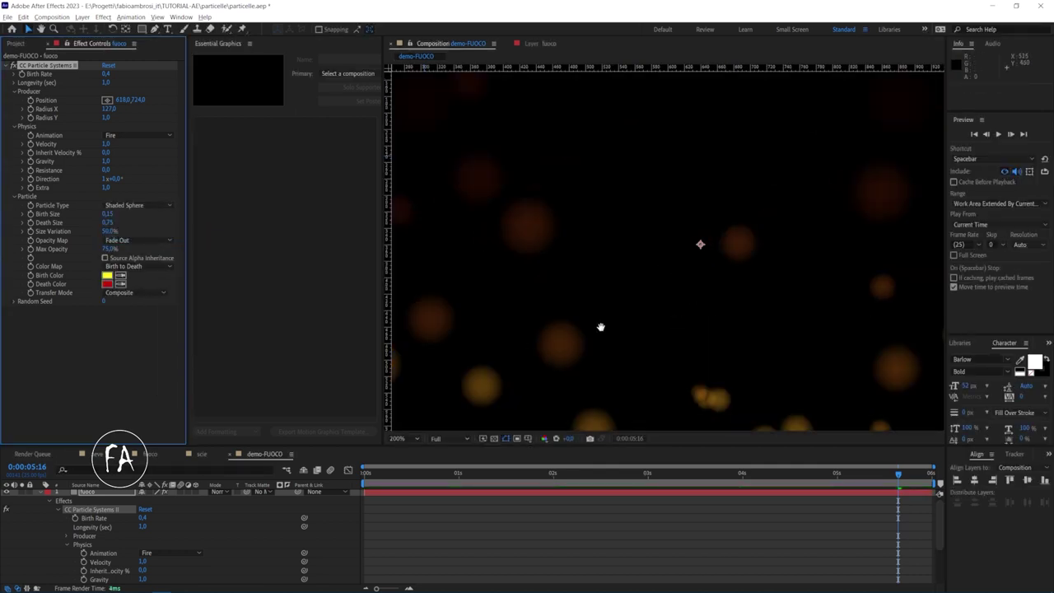
drag(600, 327, 475, 184)
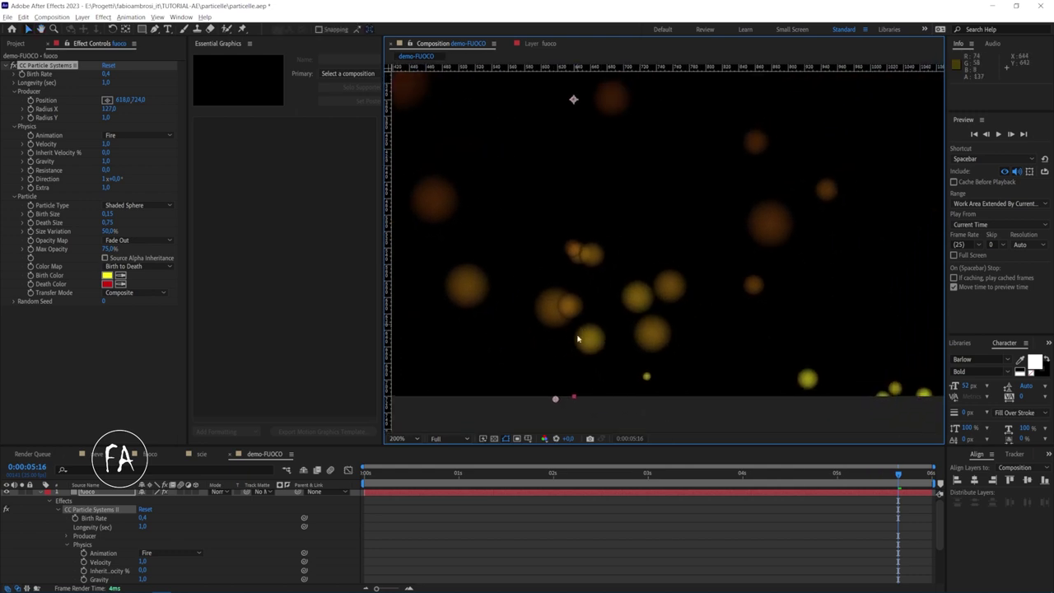
scroll(580, 329, up, 1)
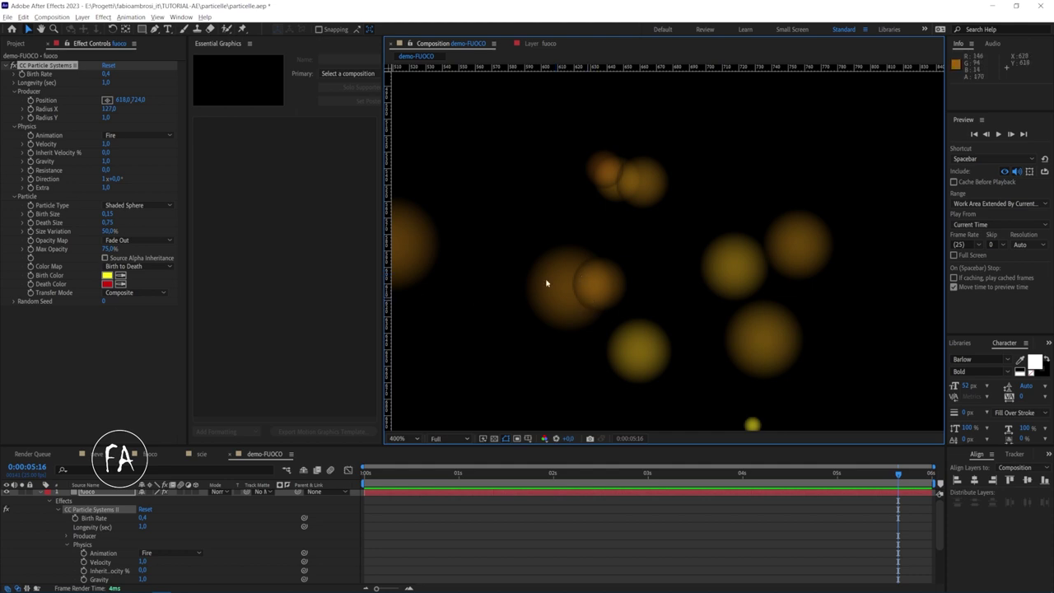
click(138, 206)
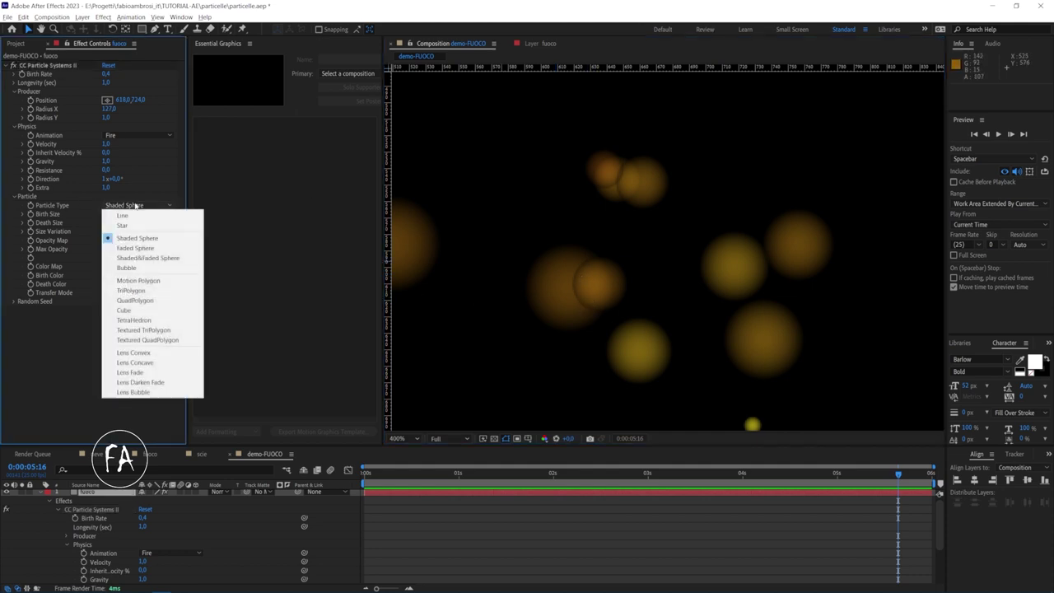
click(172, 248)
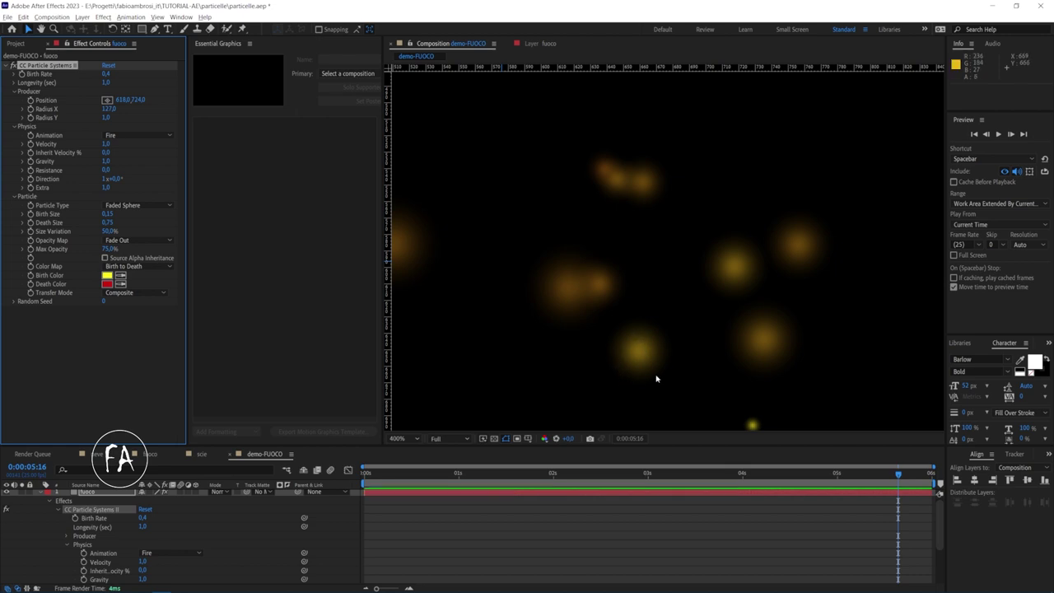
click(132, 205)
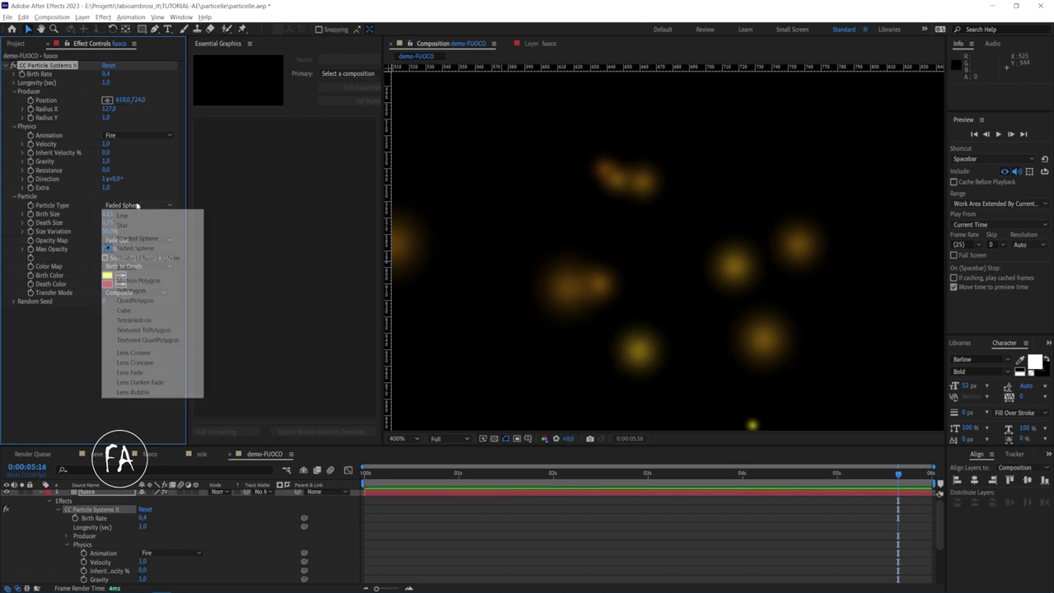
click(136, 268)
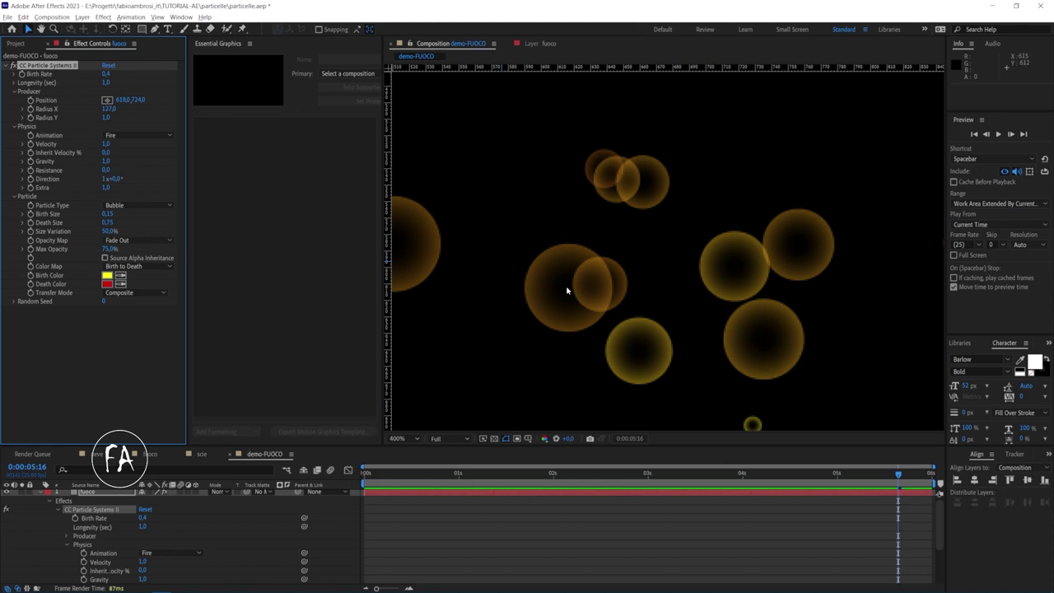
Step: Switch the Particle Type to QuadPolygon, then to Cube
click(120, 240)
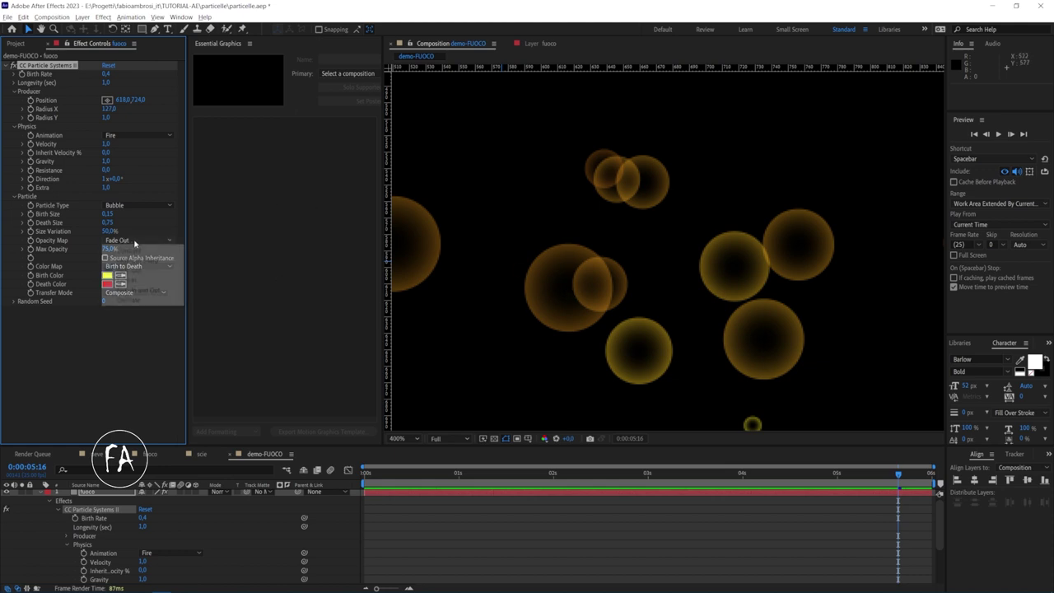
click(144, 207)
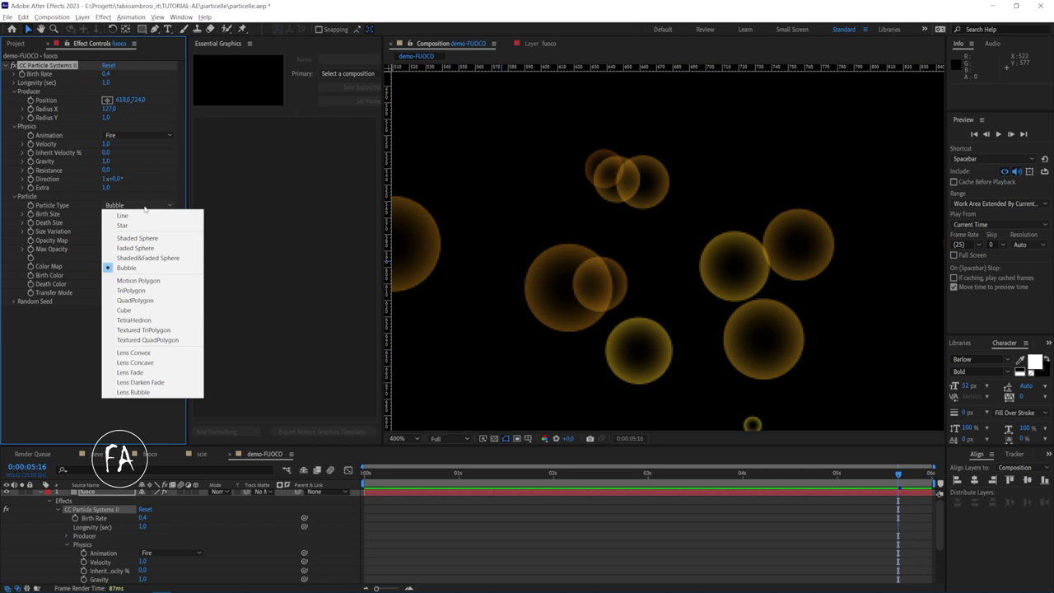
click(164, 300)
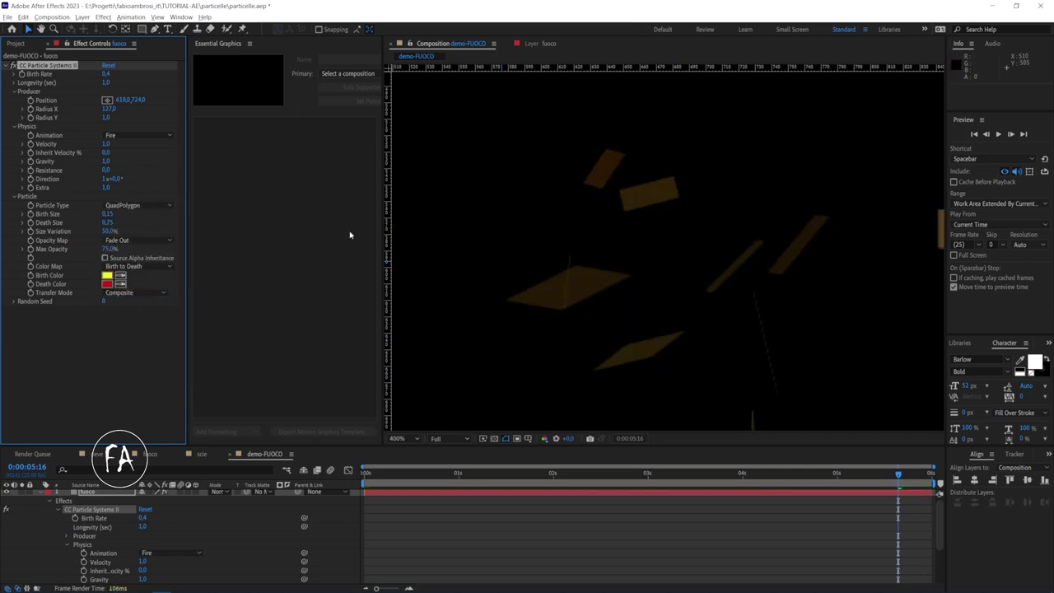
click(123, 205)
click(152, 309)
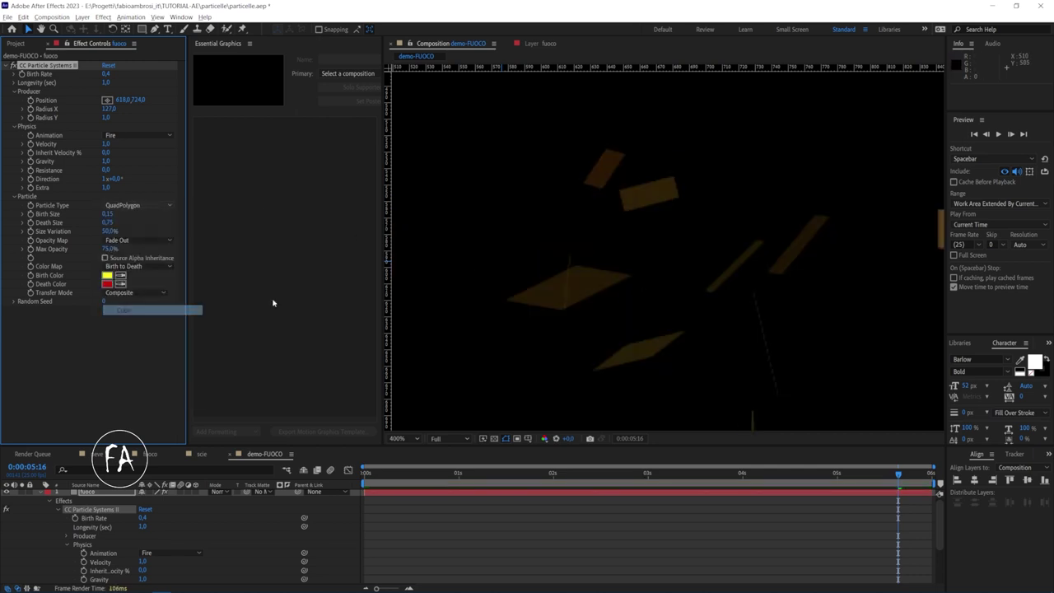
scroll(720, 268, down, 2)
scroll(713, 274, up, 1)
Step: Preview the cube-particle fire from frame 0 with the whole frame in view
drag(514, 487, 364, 487)
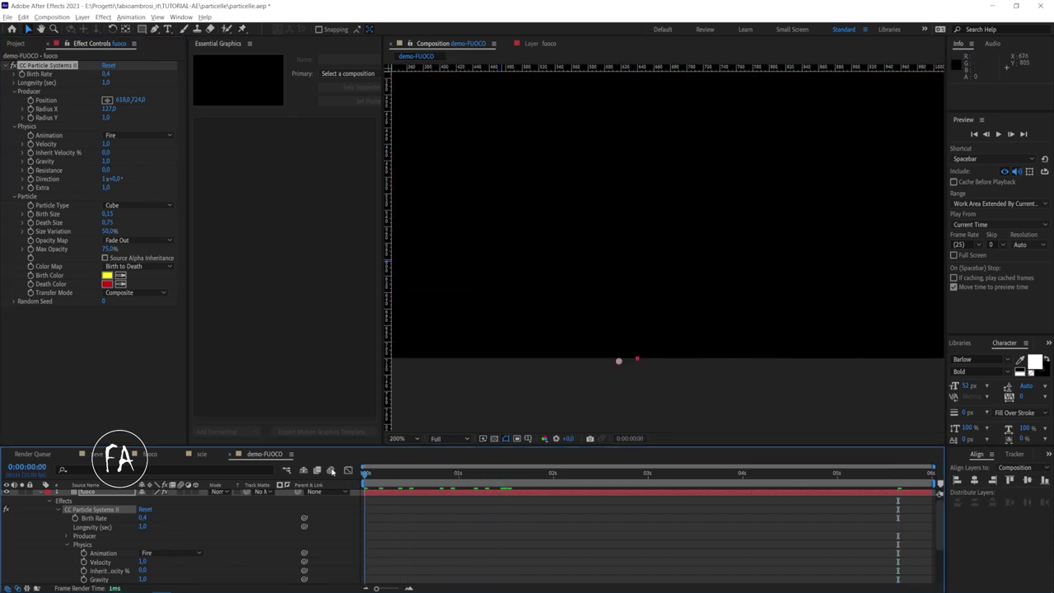
scroll(672, 211, down, 1)
drag(606, 170, 628, 269)
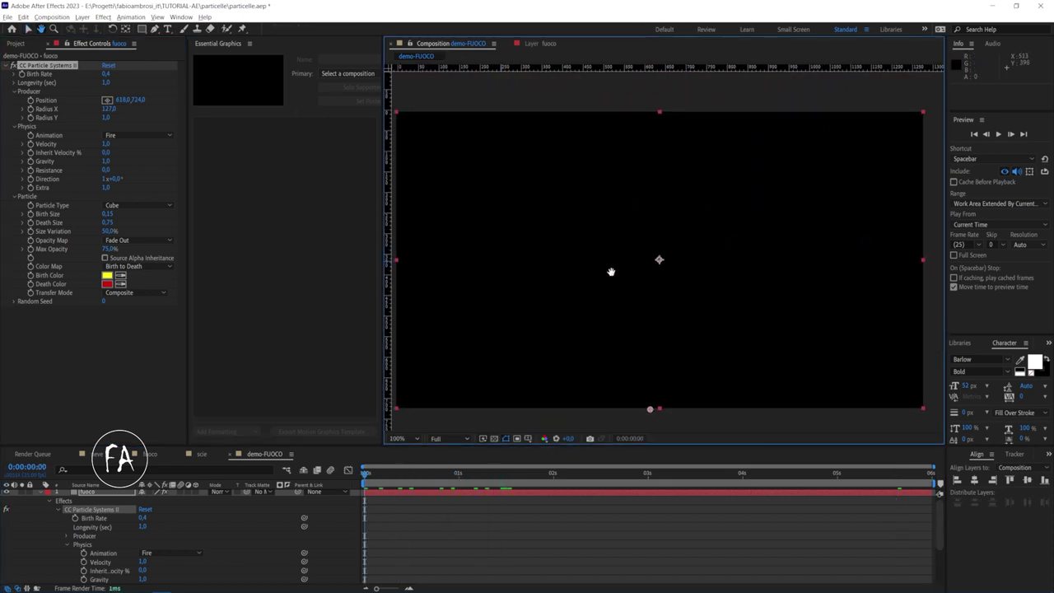
key(space)
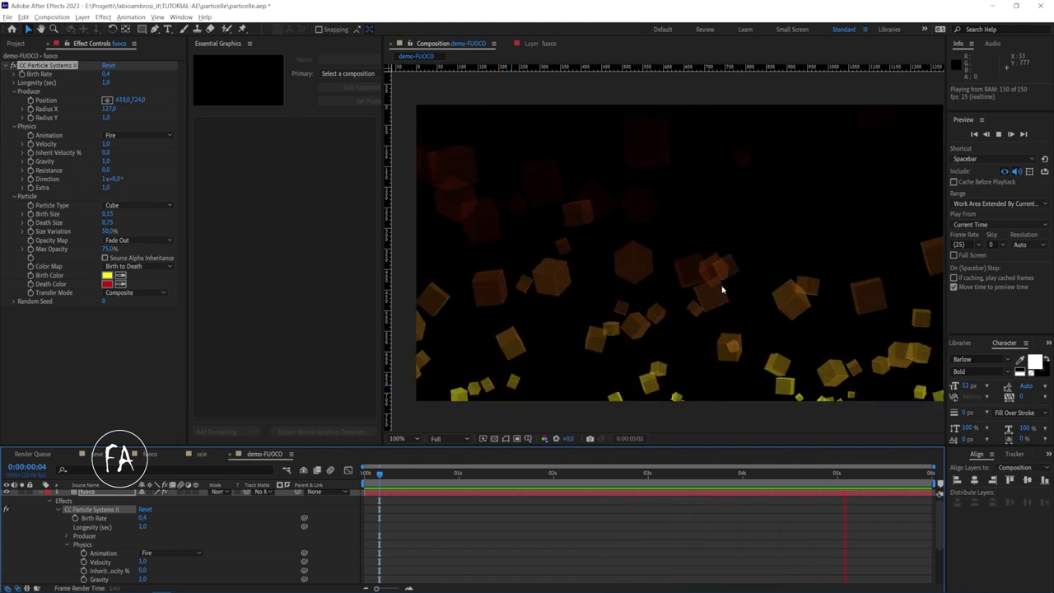
click(604, 285)
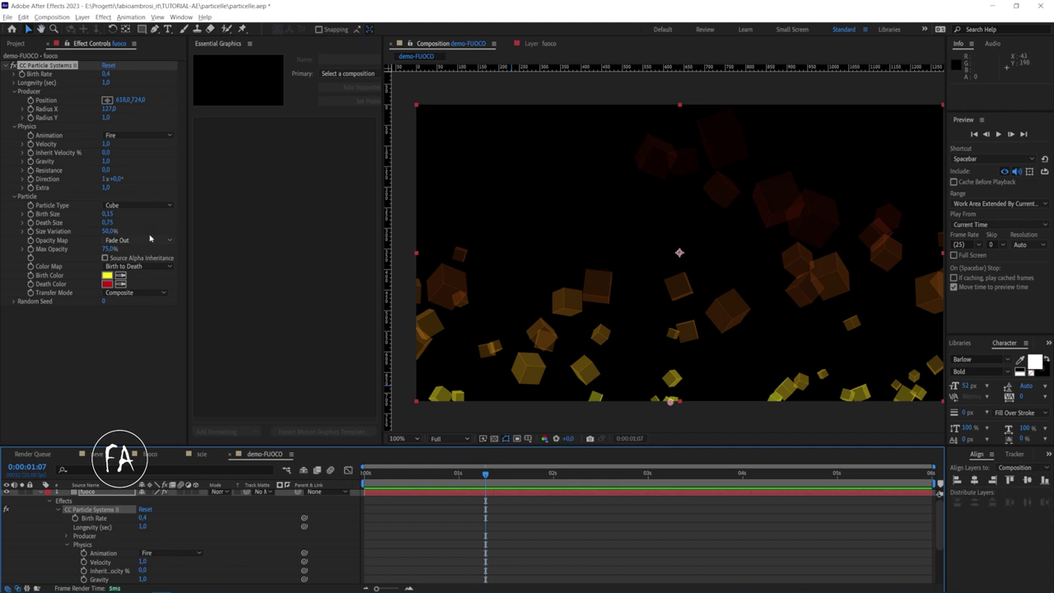
click(145, 206)
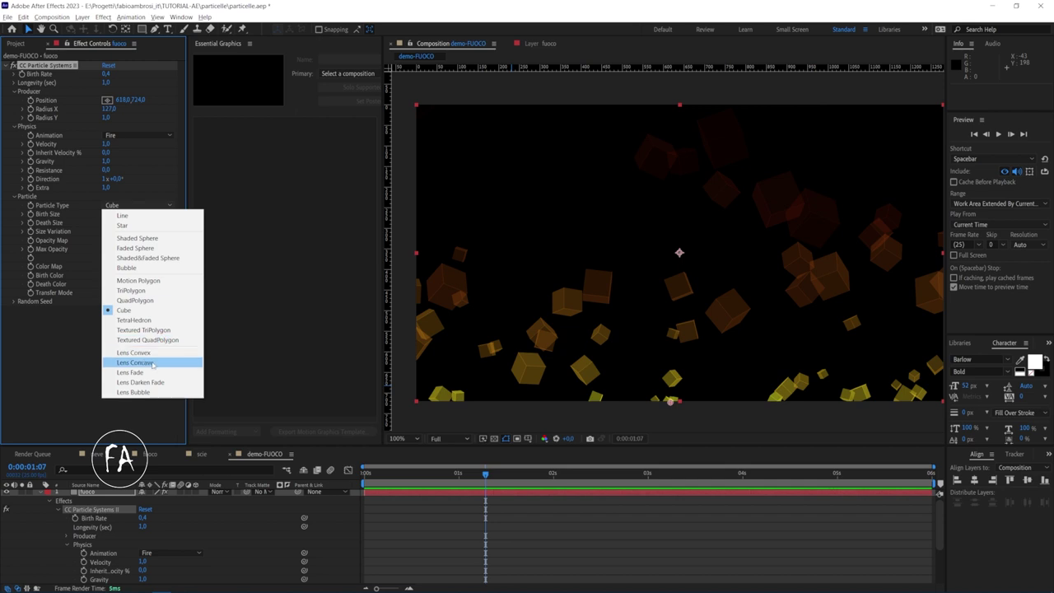
Step: Make the particles Faded Spheres and preview the first seconds of the fire
click(171, 249)
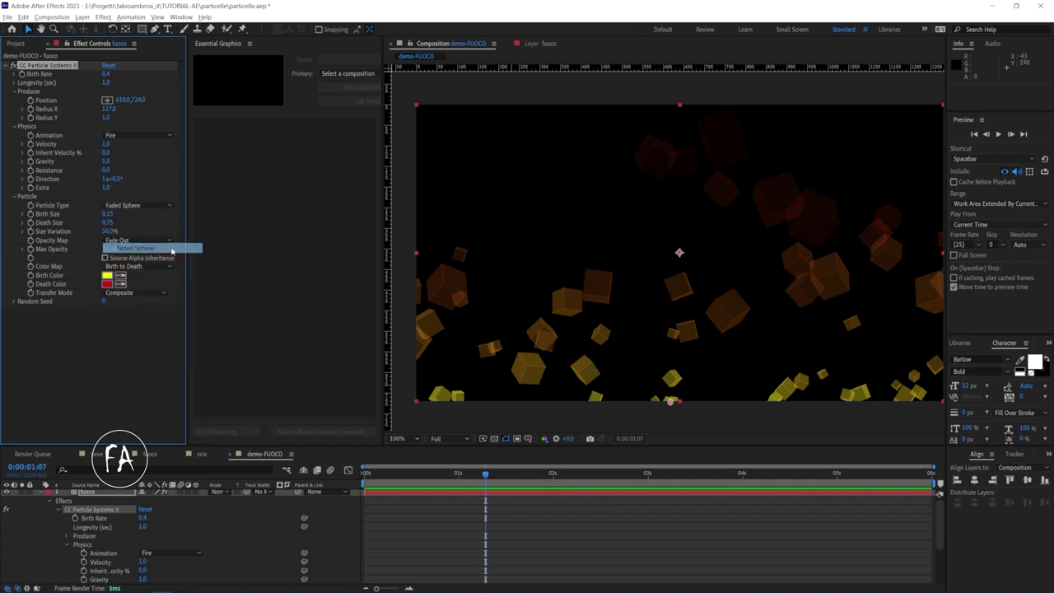
drag(485, 474, 501, 476)
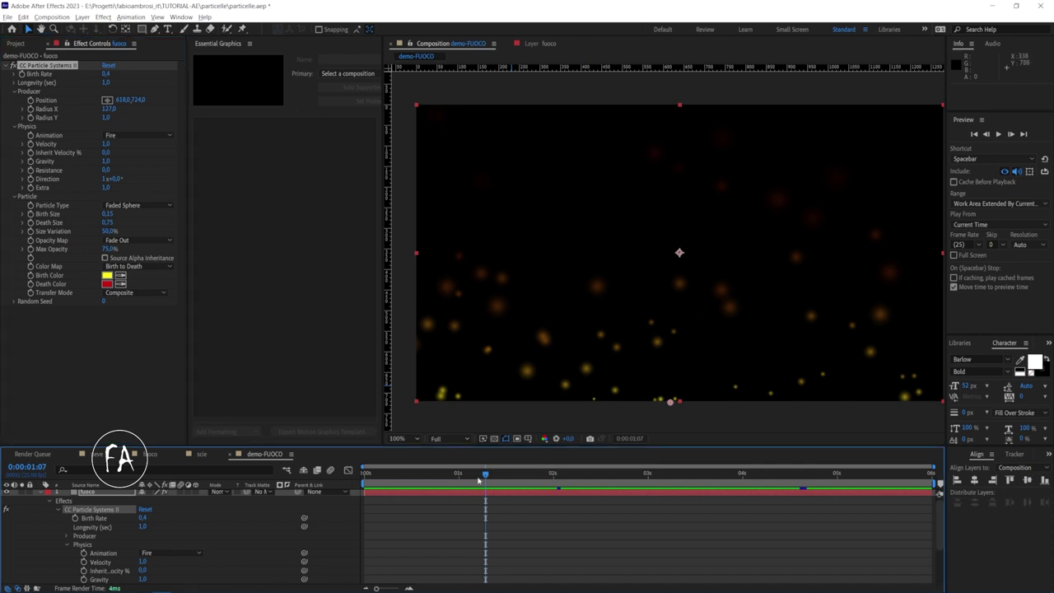
key(space)
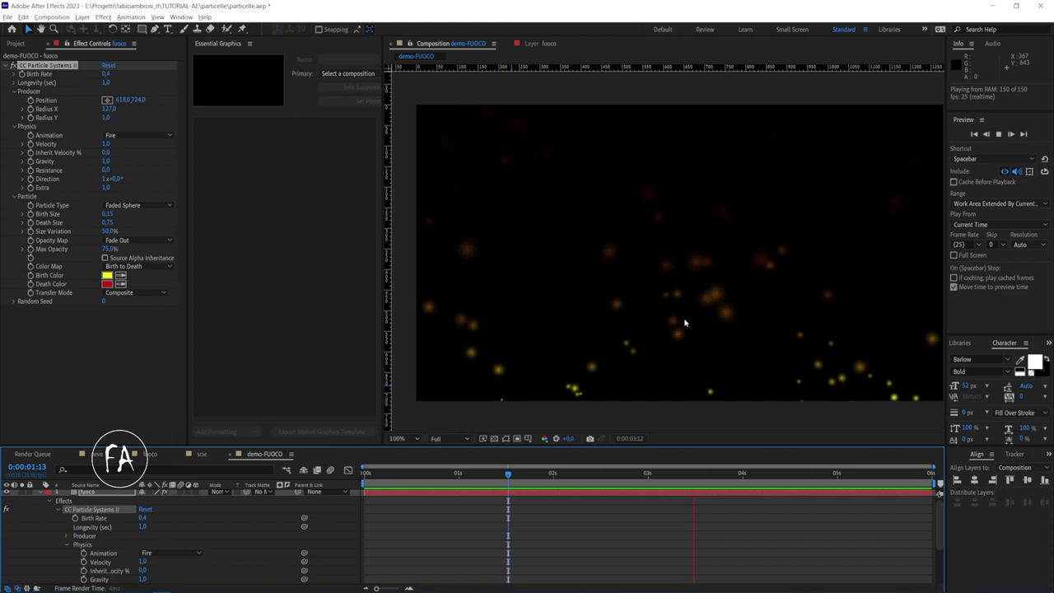
key(space)
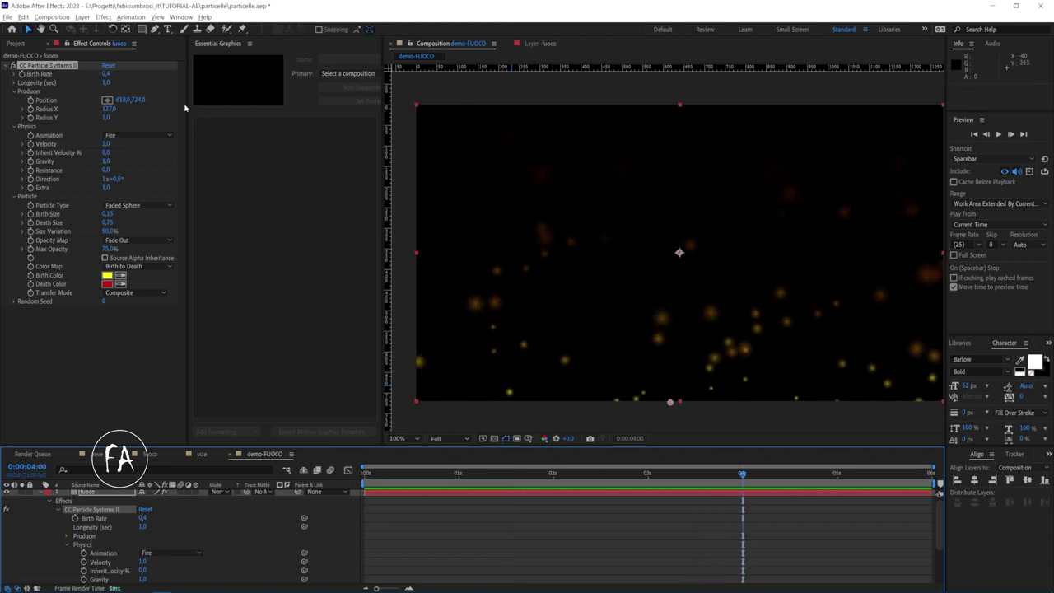
Step: Raise Birth Rate to 13,4 and replay the preview from the start
drag(106, 74, 347, 434)
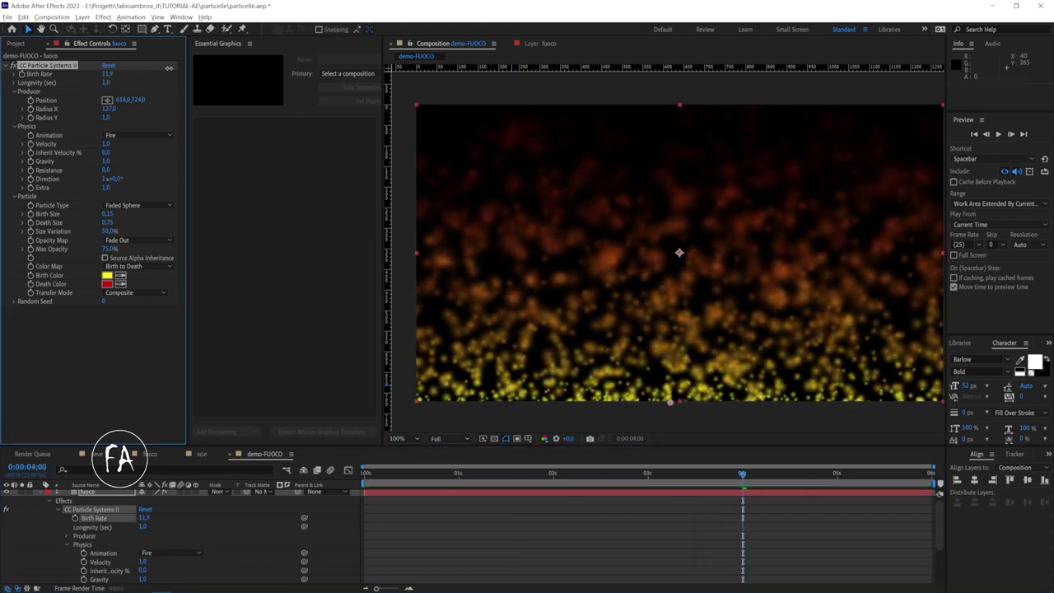
key(Home)
key(space)
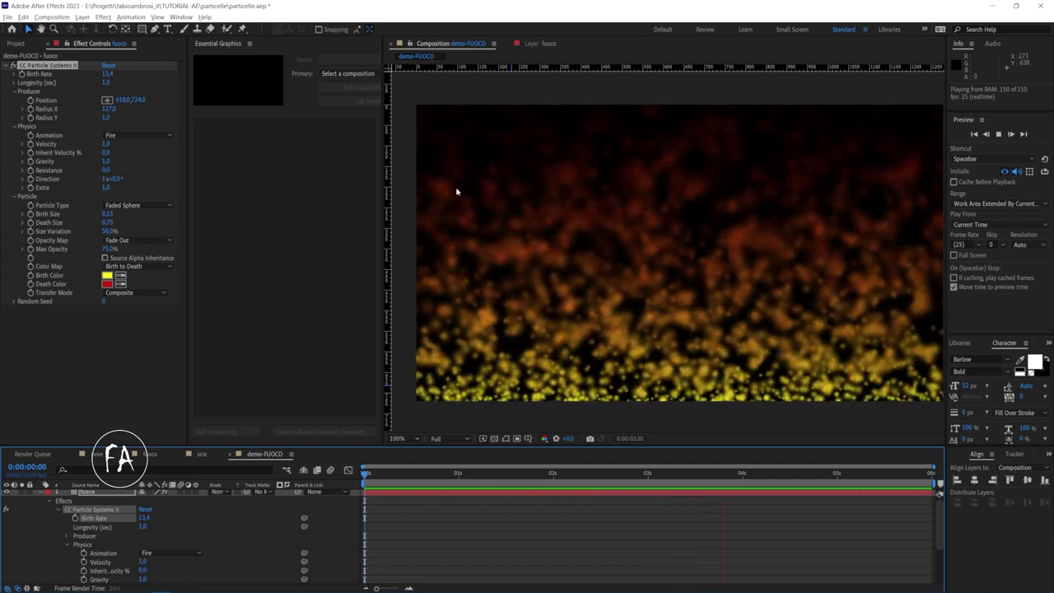
click(108, 170)
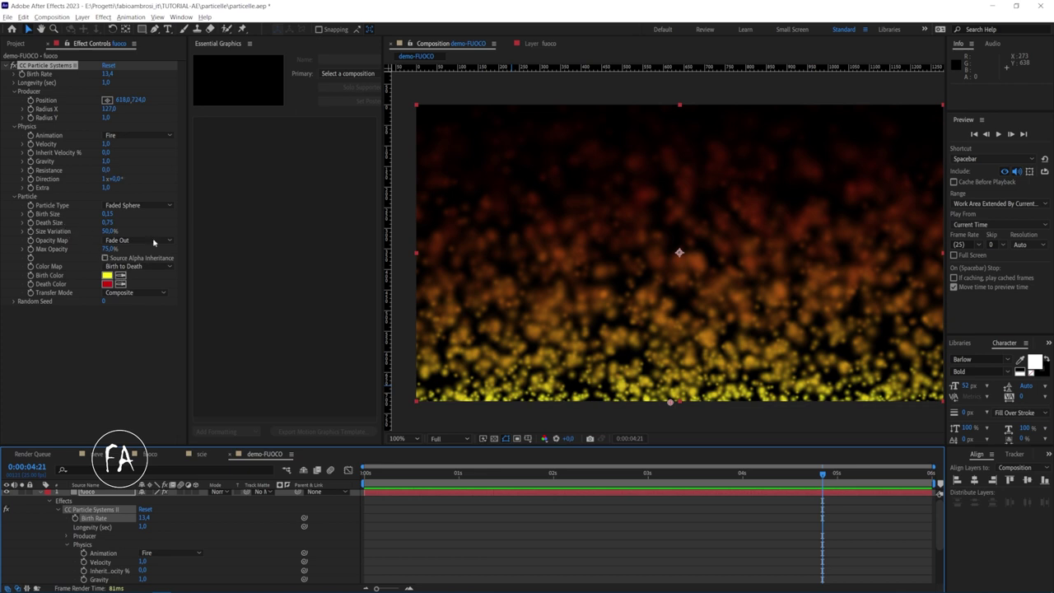
drag(388, 475, 425, 476)
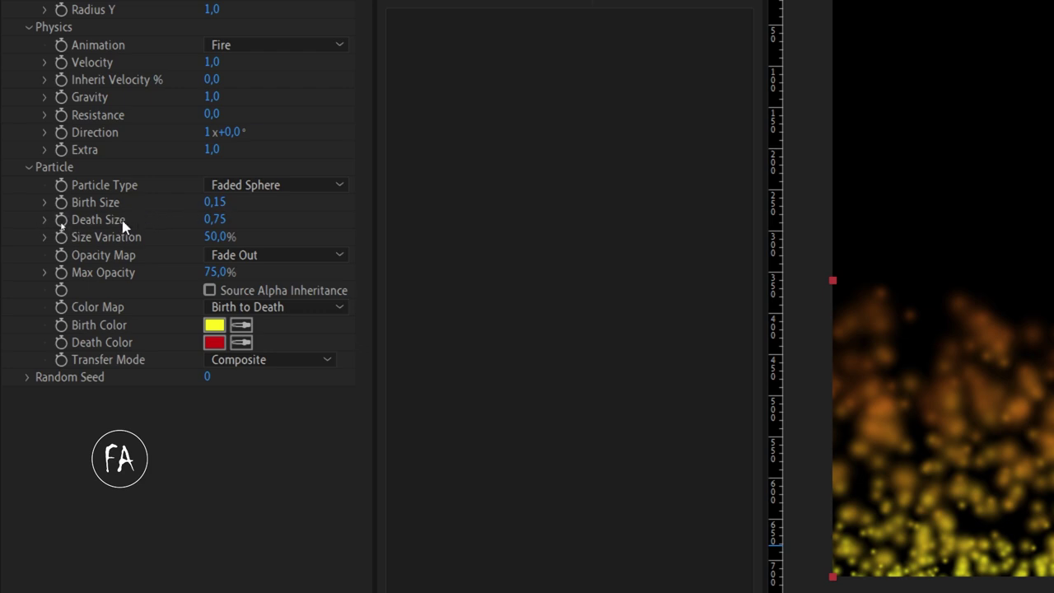
Step: Set Death Size to 1,25 and Birth Size to 0,35, then preview the flames from the start
click(221, 221)
text(1,)
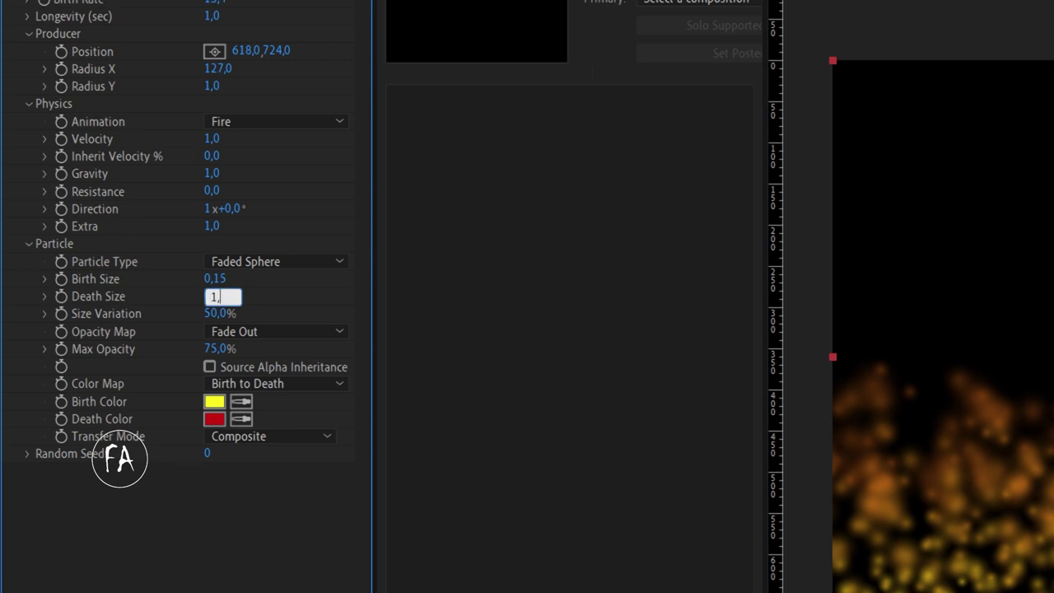
key(Return)
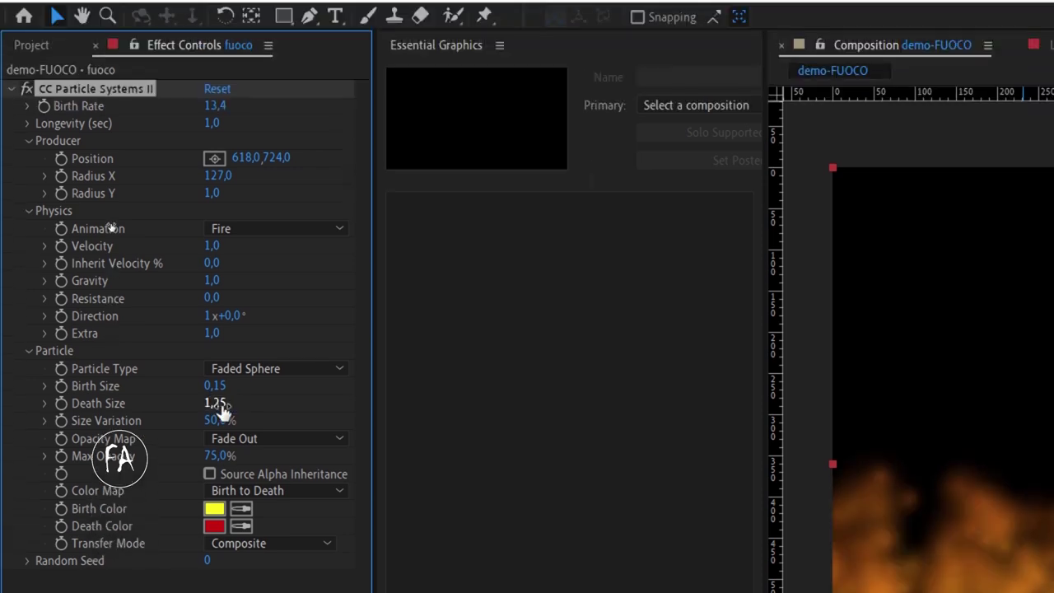
drag(217, 384, 209, 388)
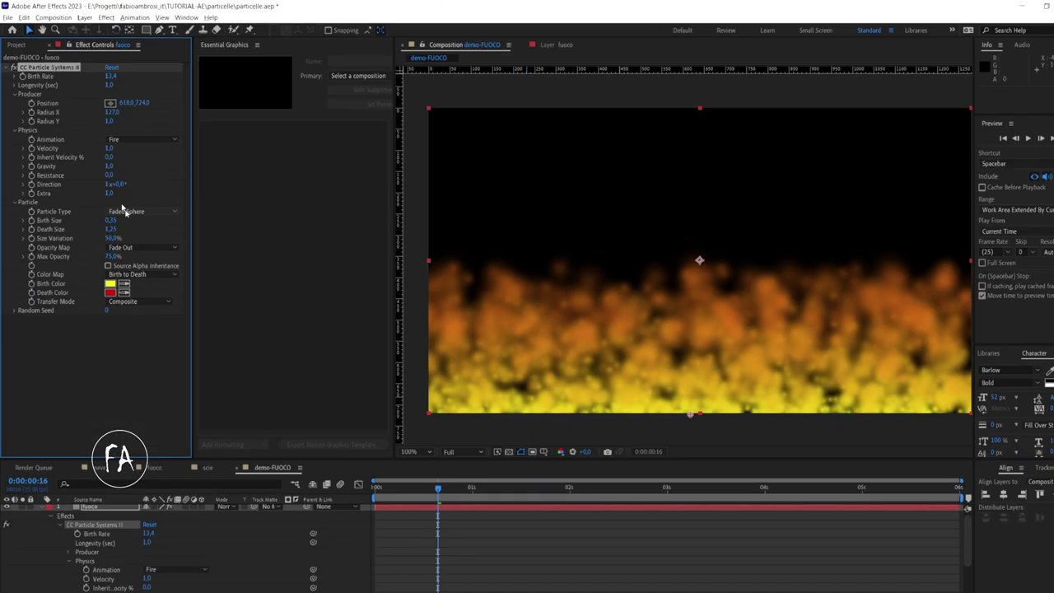
key(Home)
key(space)
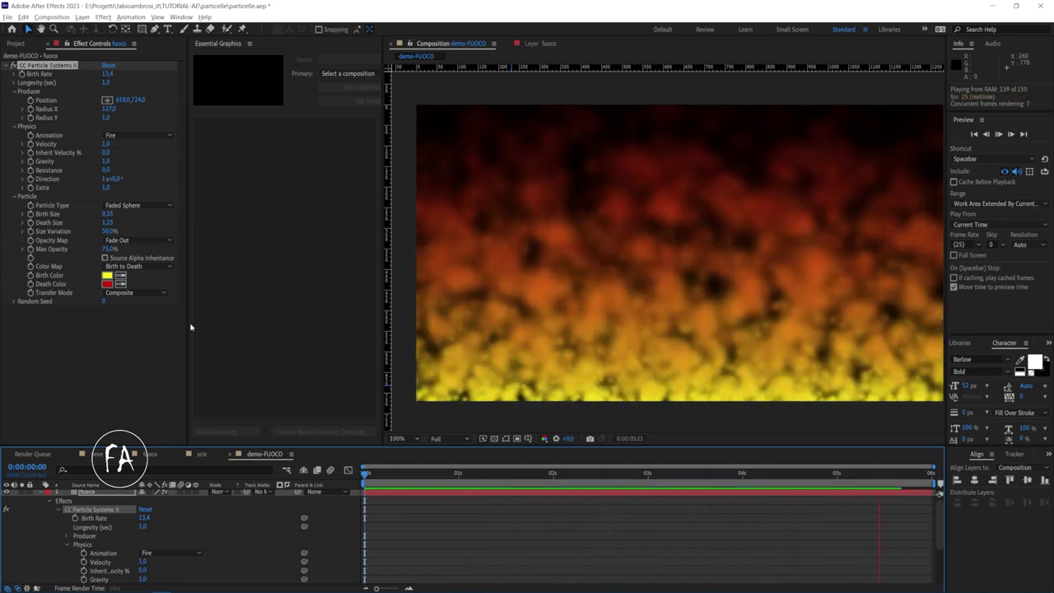
key(space)
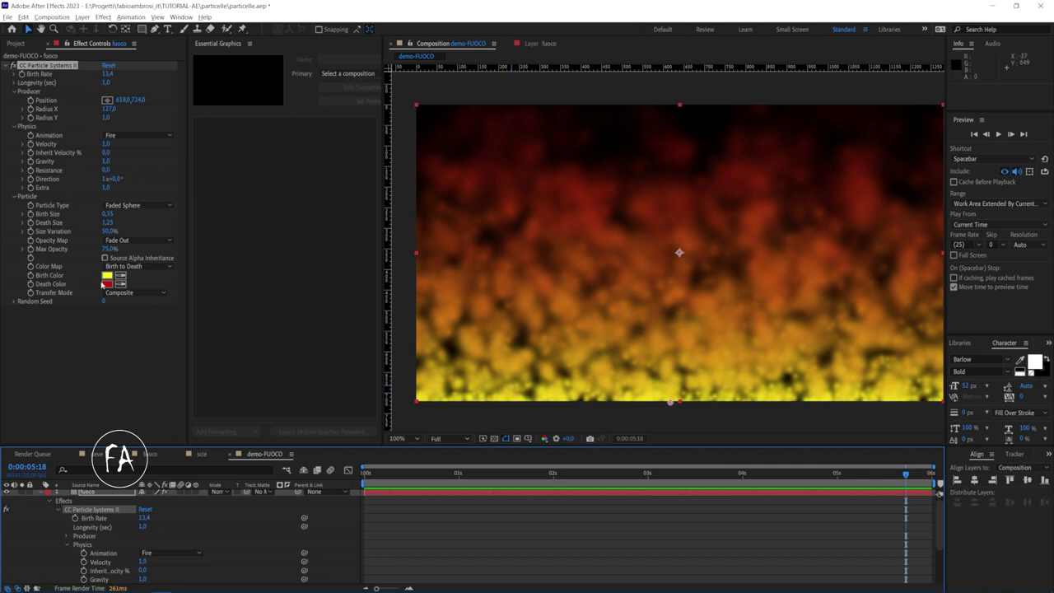
Step: Set Birth Color to pale yellow FFFFAC and Death Color to a muted pinkish red
click(108, 276)
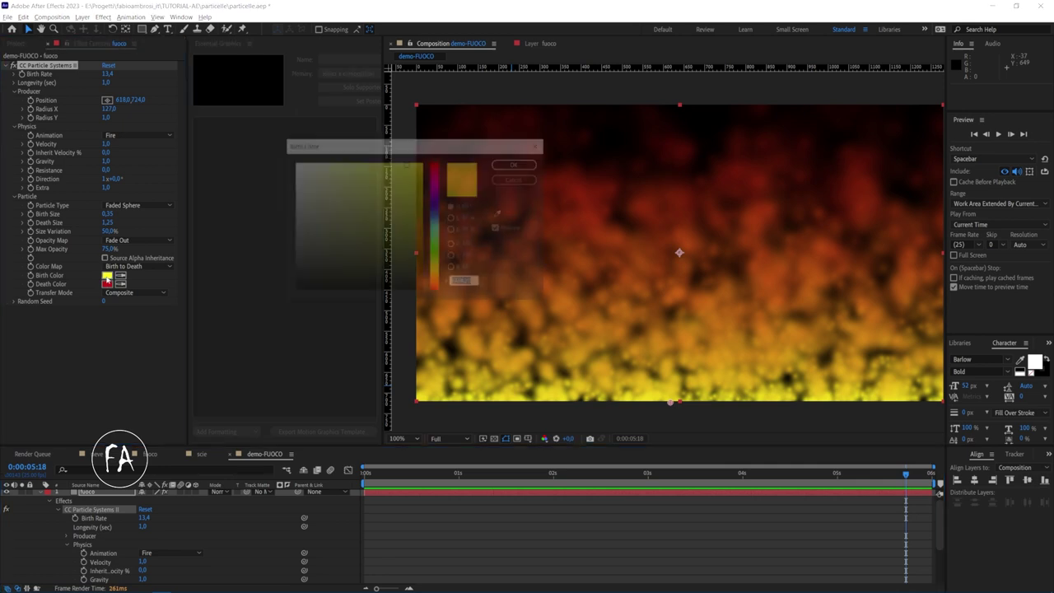
drag(346, 170, 335, 159)
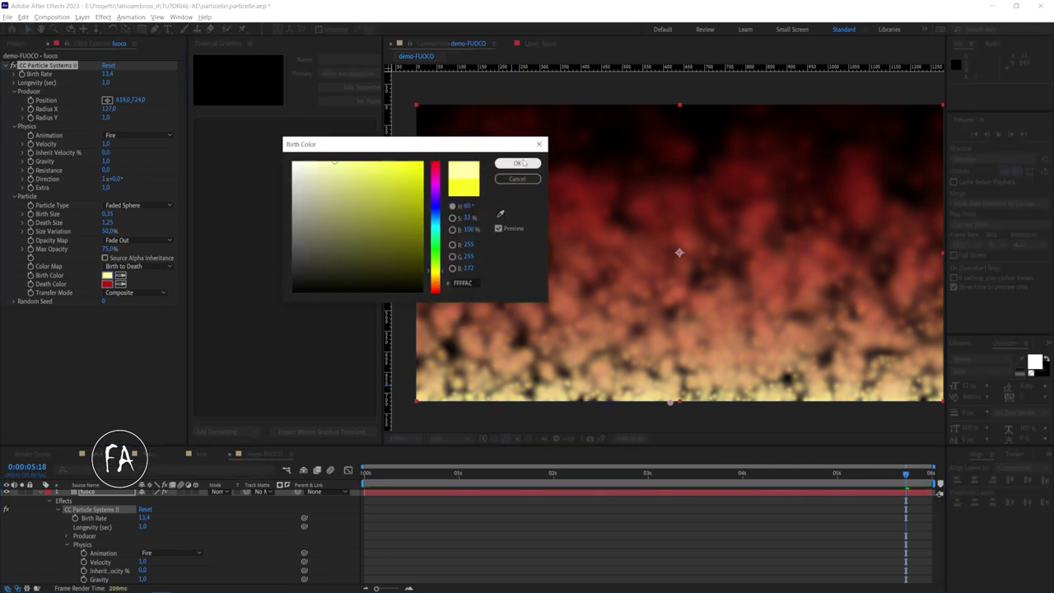
click(517, 163)
click(108, 284)
mouse_move(407, 198)
mouse_down()
mouse_move(385, 206)
mouse_move(360, 195)
mouse_up()
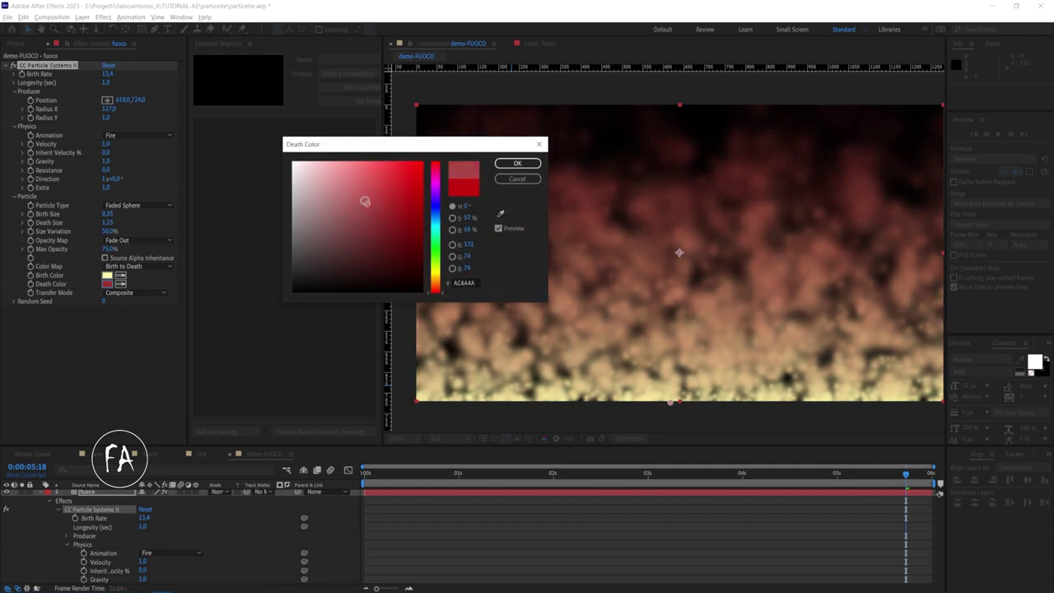
click(518, 163)
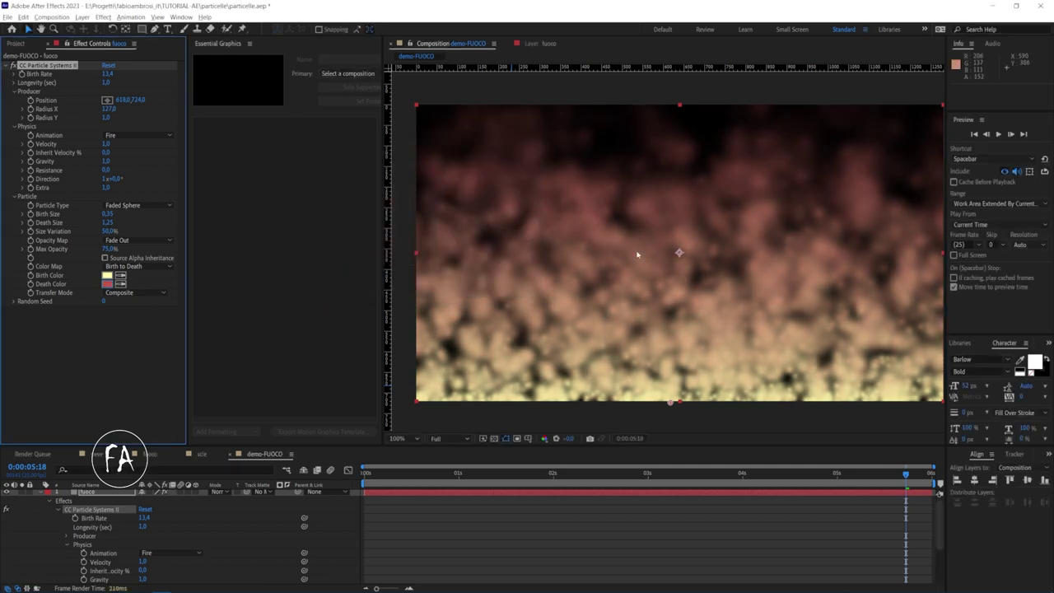
click(128, 293)
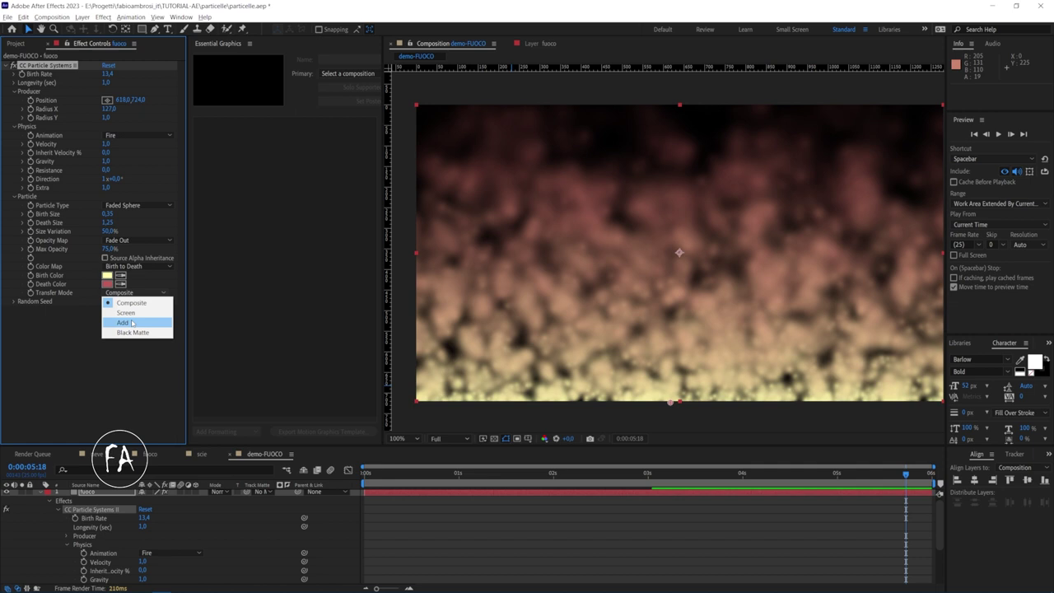
Step: Set Transfer Mode to Add, preview the brighter fire, then view the fuoco comp's fire
click(122, 323)
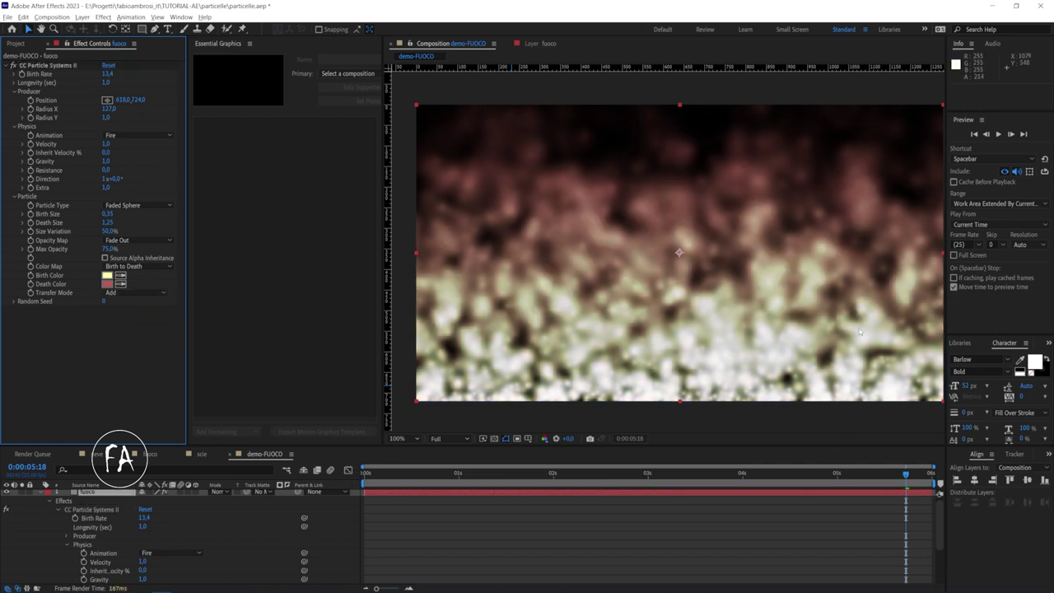
key(space)
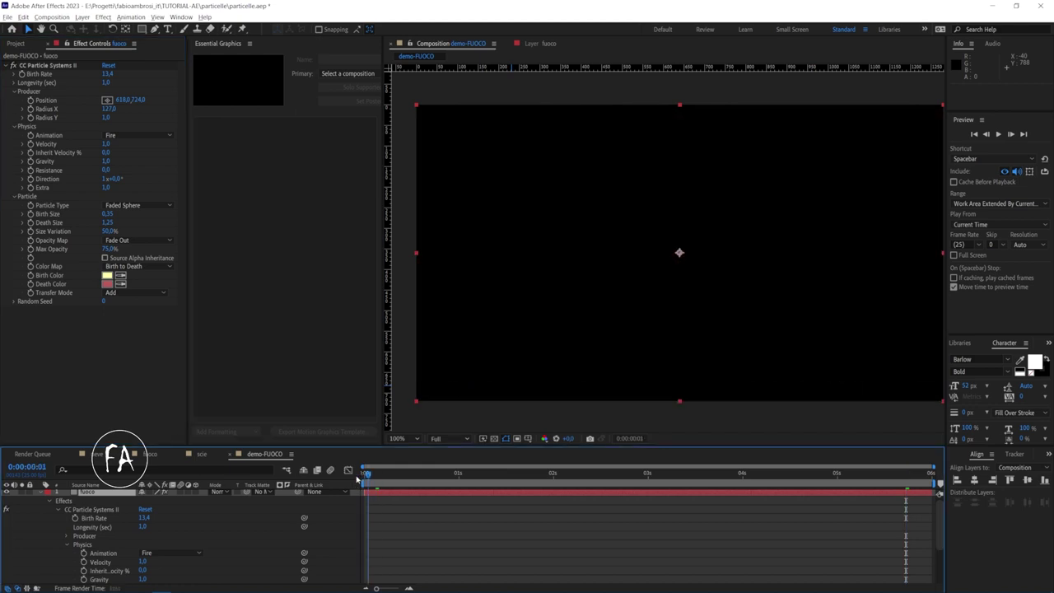
click(150, 454)
key(Home)
drag(364, 474, 375, 476)
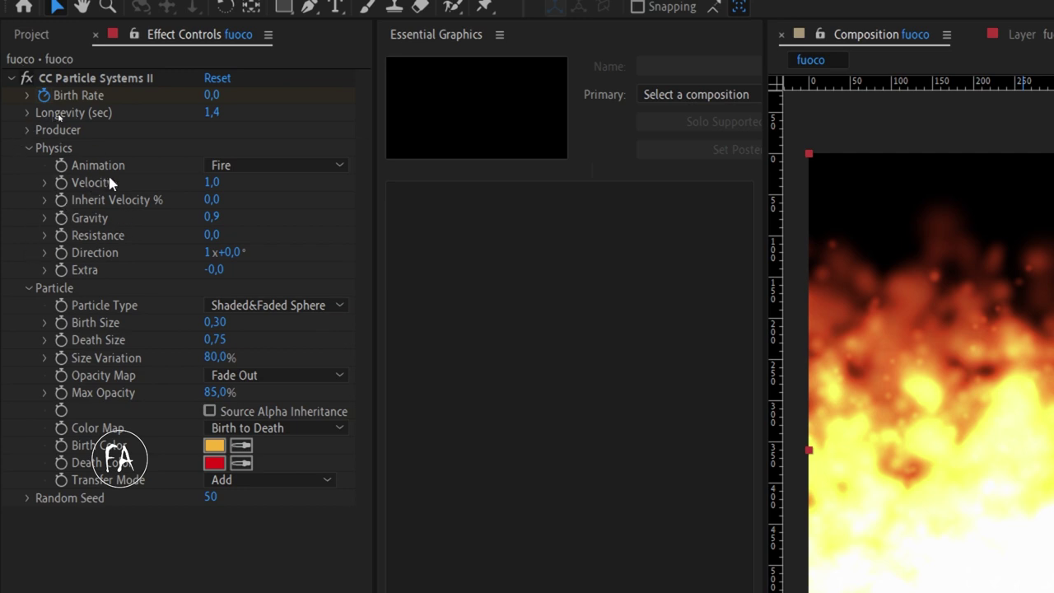
Step: Adjust the fuoco comp's Gravity to 0,9, then switch back to demo-FUOCO
drag(211, 218, 222, 216)
drag(228, 339, 225, 344)
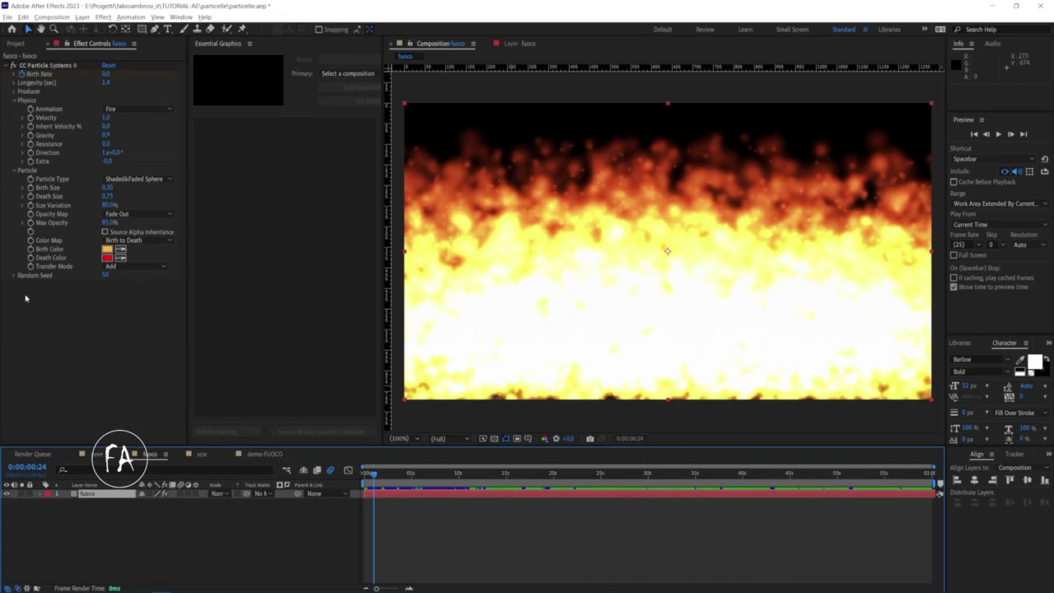
click(260, 454)
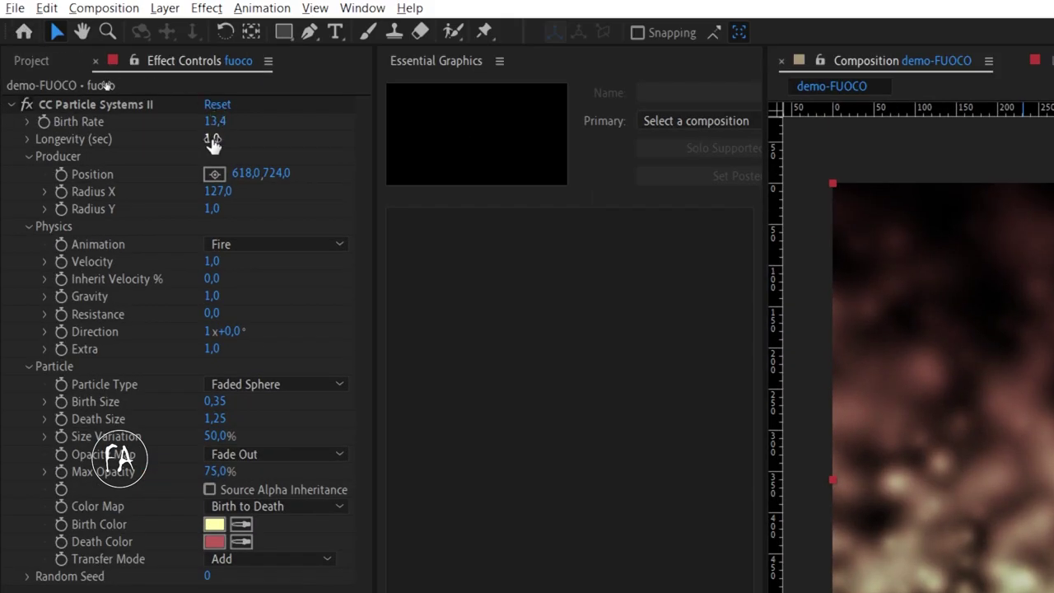
Step: Set Longevity to 1,4, Birth Size to 0,30 and Death Size to 0,85
click(213, 140)
text(1)
key(Return)
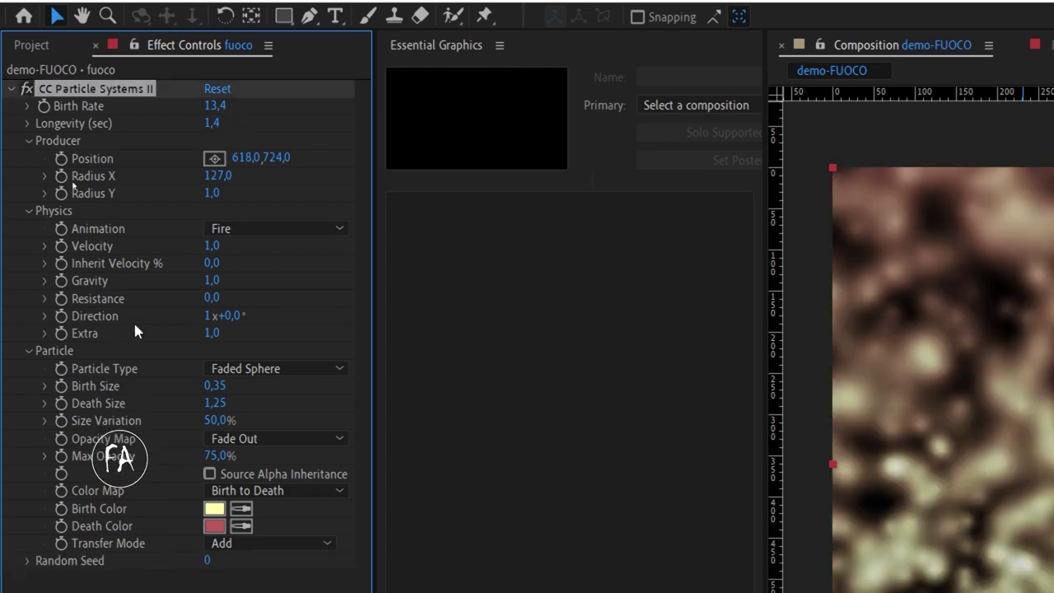
click(221, 387)
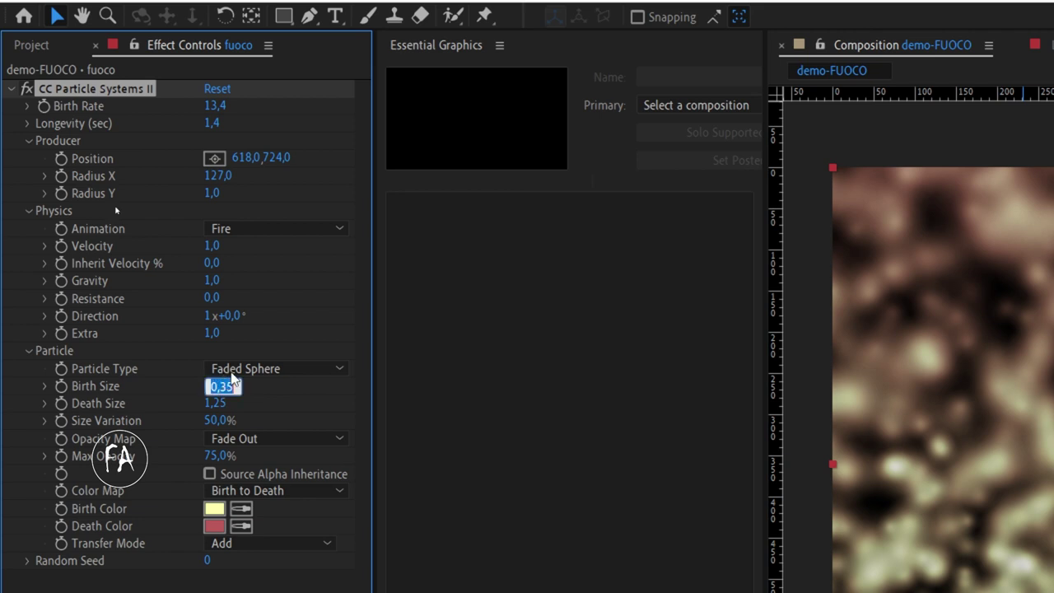
text(,3)
key(Return)
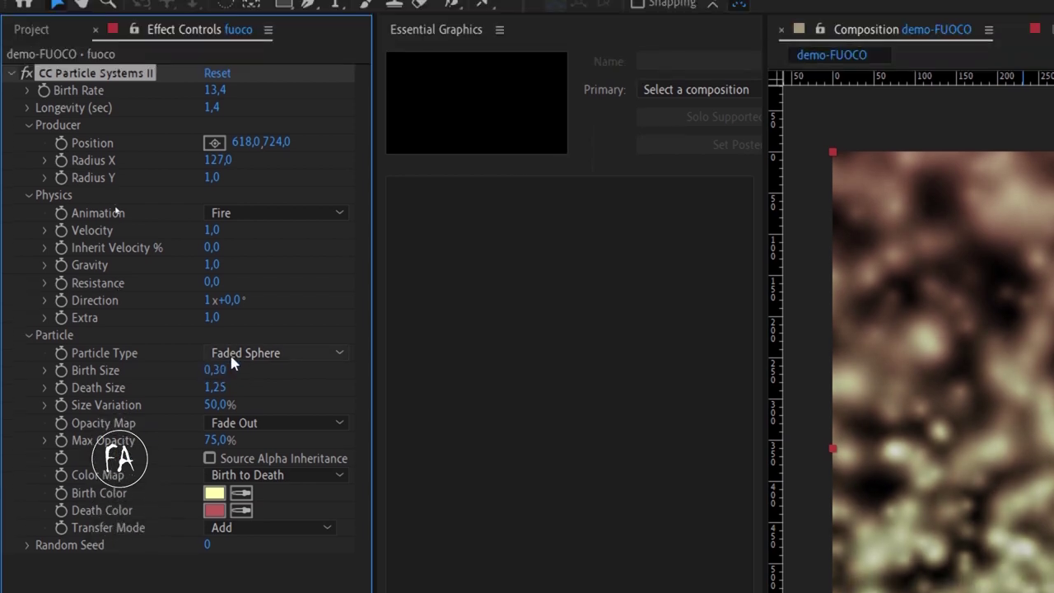
click(207, 405)
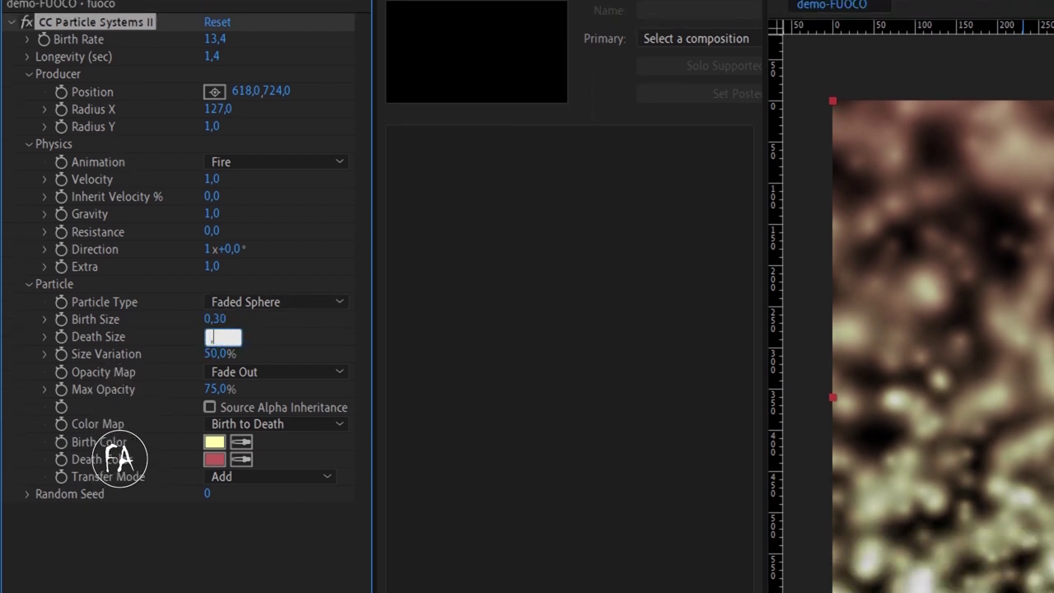
text(,5)
text(85)
key(Return)
Step: Set Max Opacity to 80% and Random Seed to 20
click(218, 446)
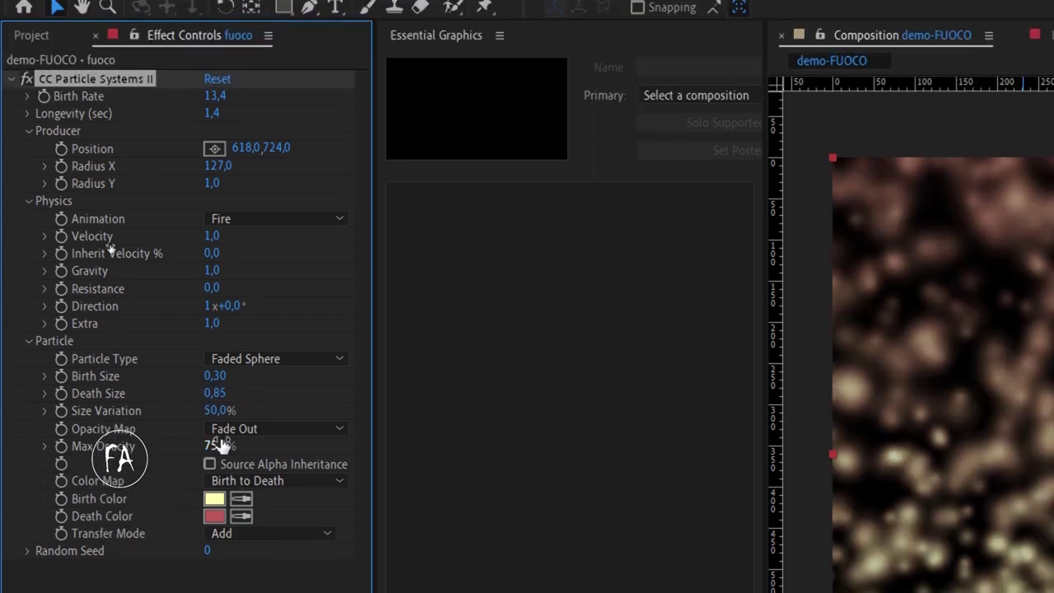
text(80)
key(Return)
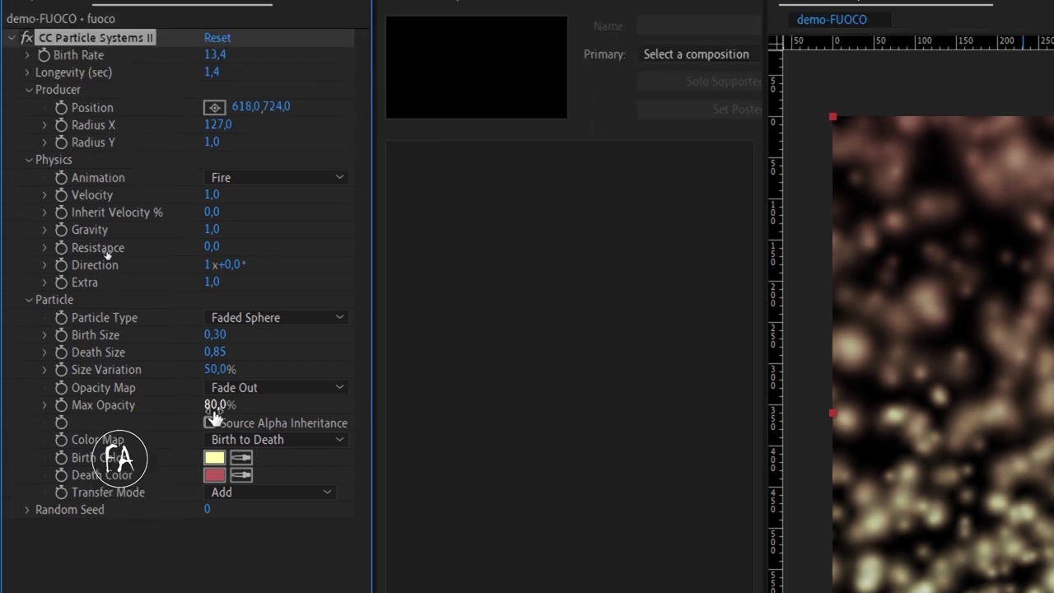
click(205, 450)
text(20)
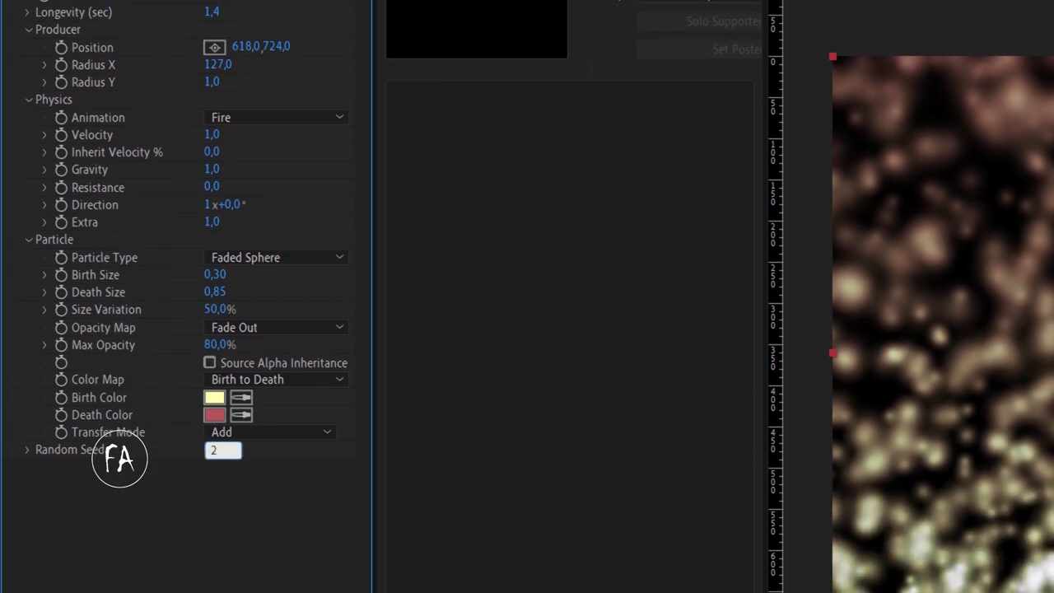
key(Return)
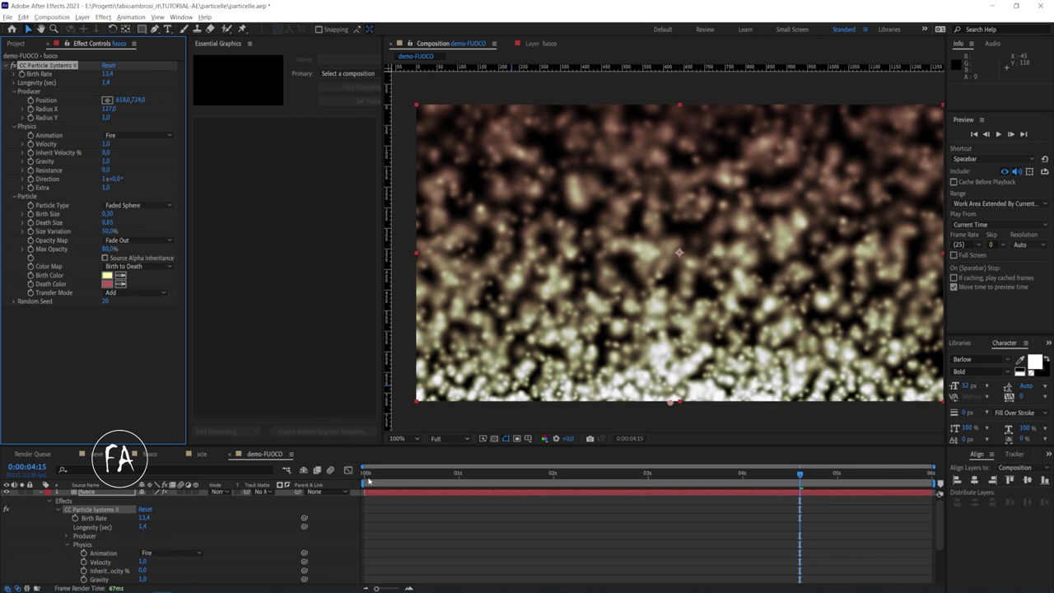
Step: Lower the emitter slightly, raise Birth Rate for denser fire, and compare with the fuoco comp
drag(368, 481, 410, 482)
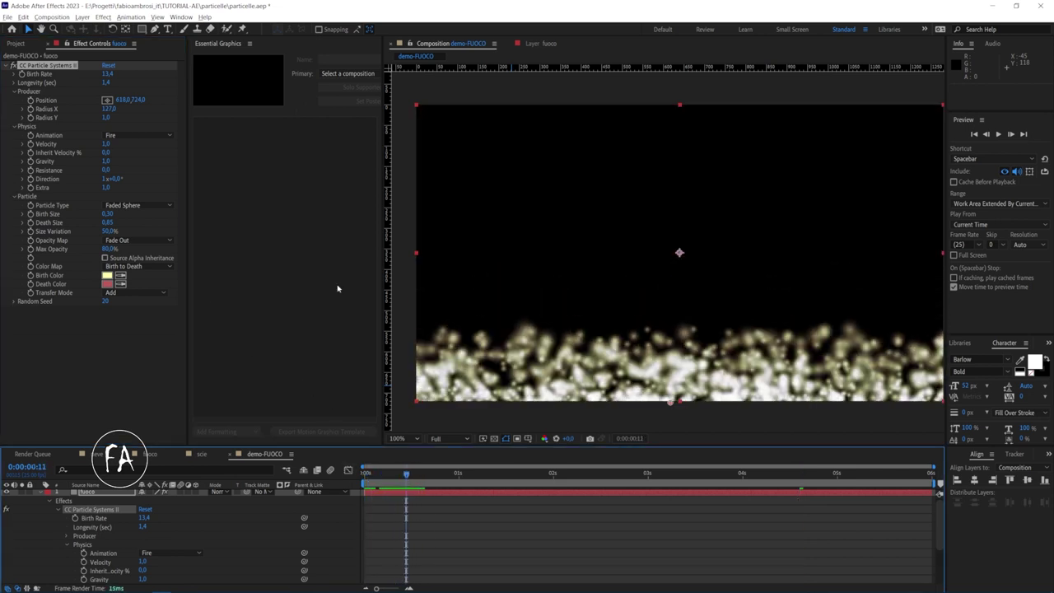
drag(142, 100, 132, 106)
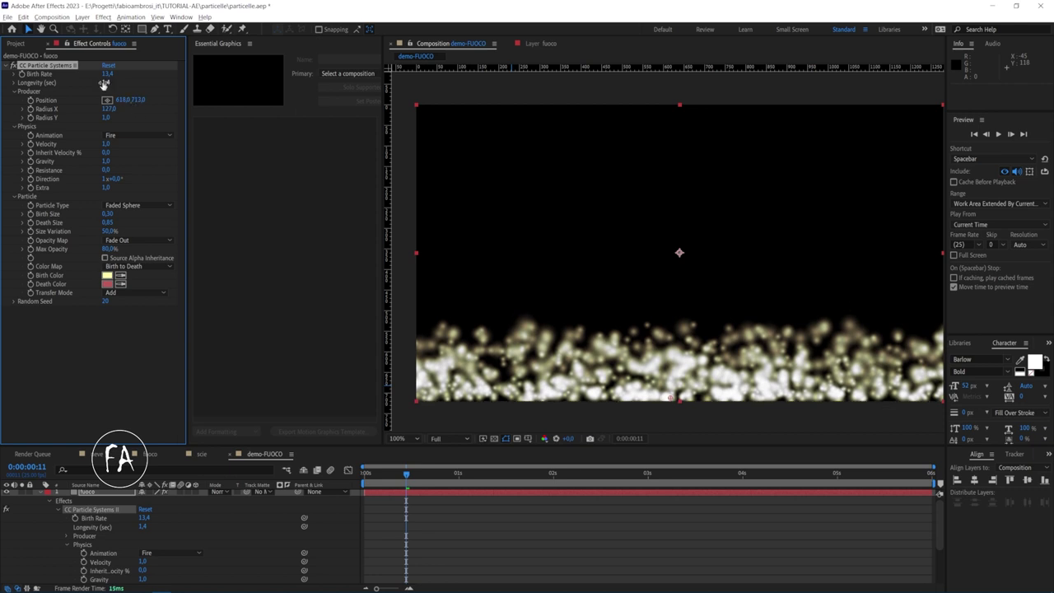
drag(108, 73, 277, 71)
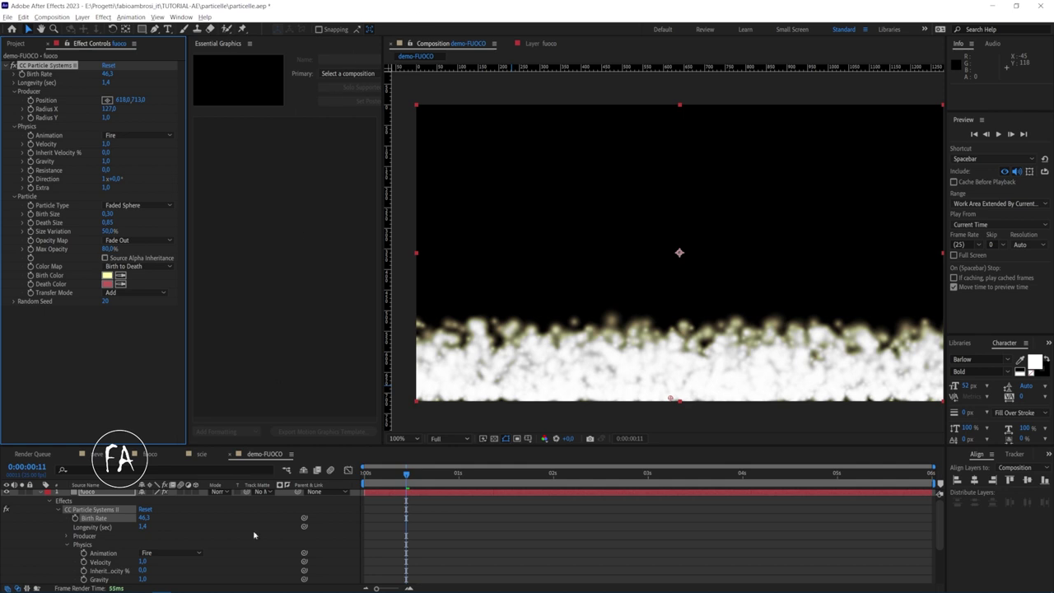
click(150, 454)
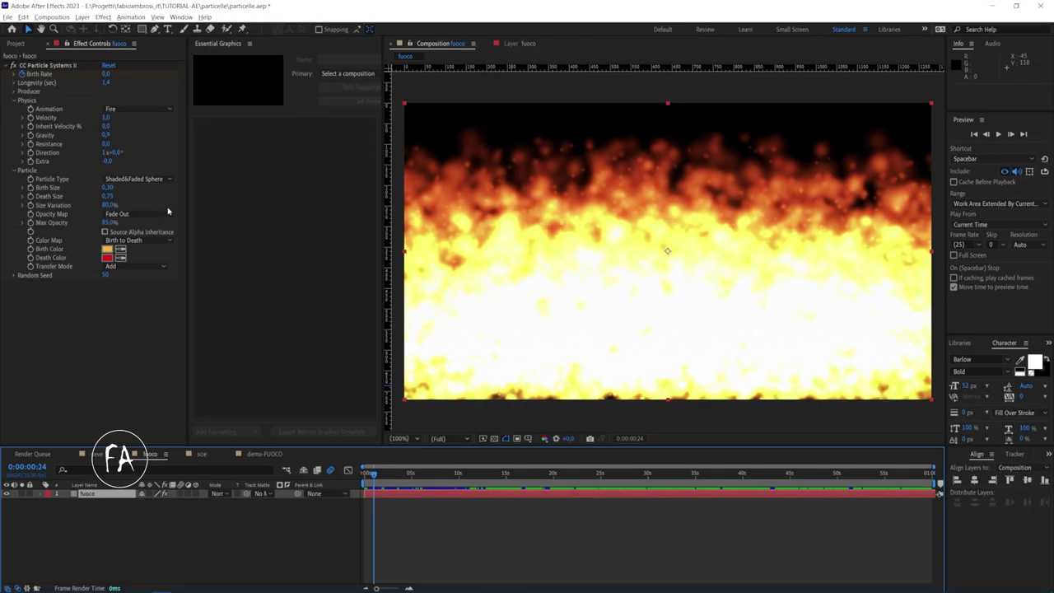
Step: In demo-FUOCO, set Particle Type to Shaded&Faded Sphere and preview the fire
click(263, 453)
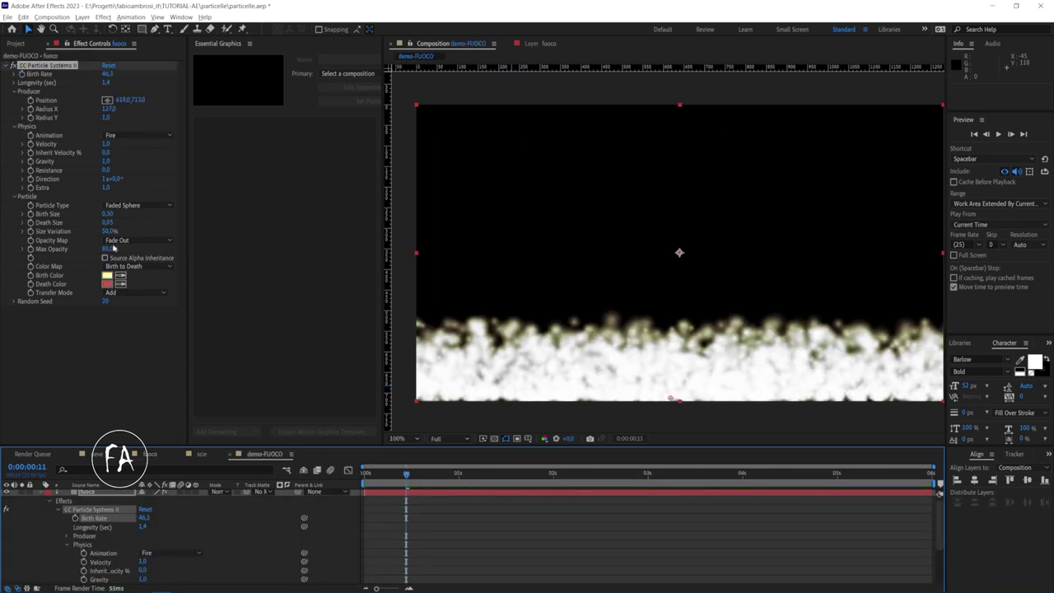
click(128, 205)
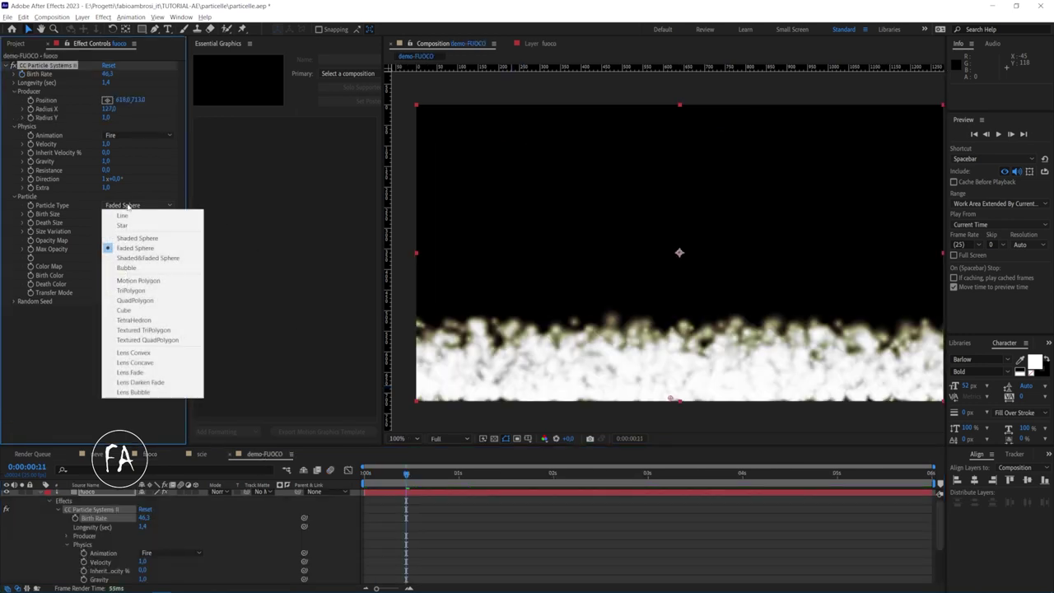
click(153, 258)
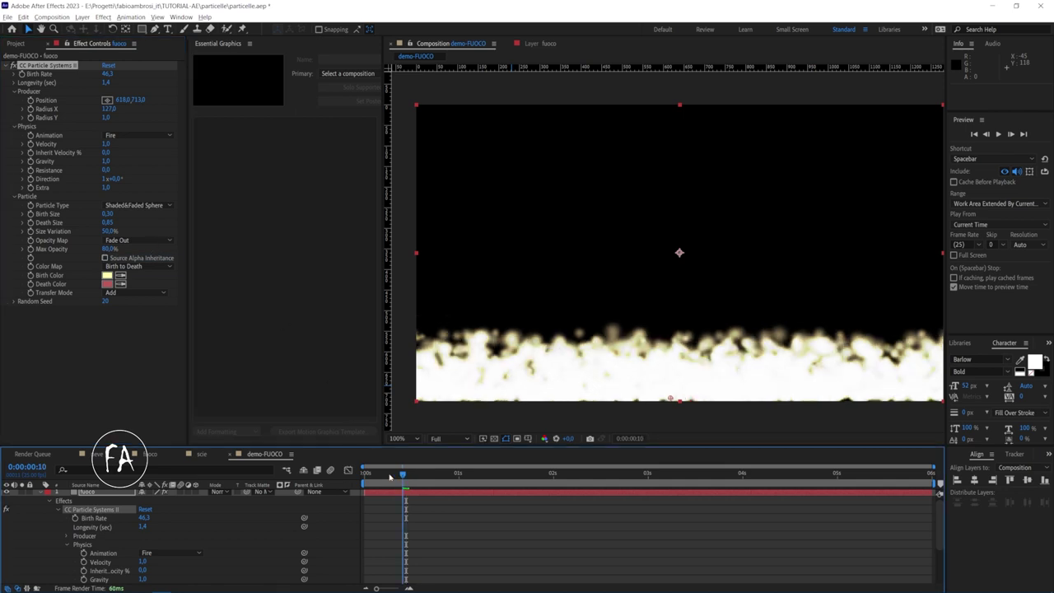
drag(404, 486, 365, 476)
key(space)
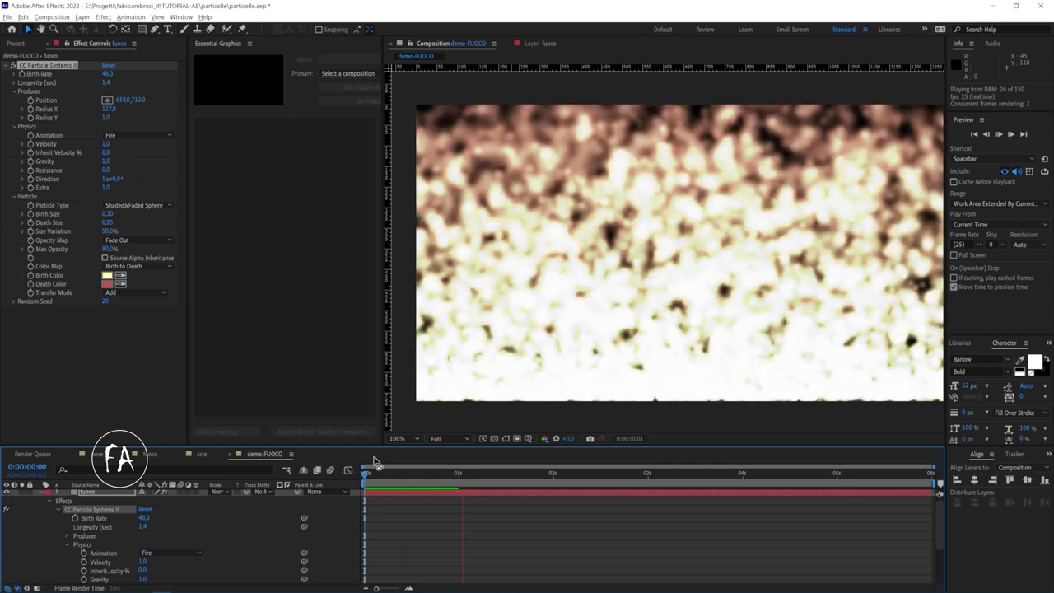
key(space)
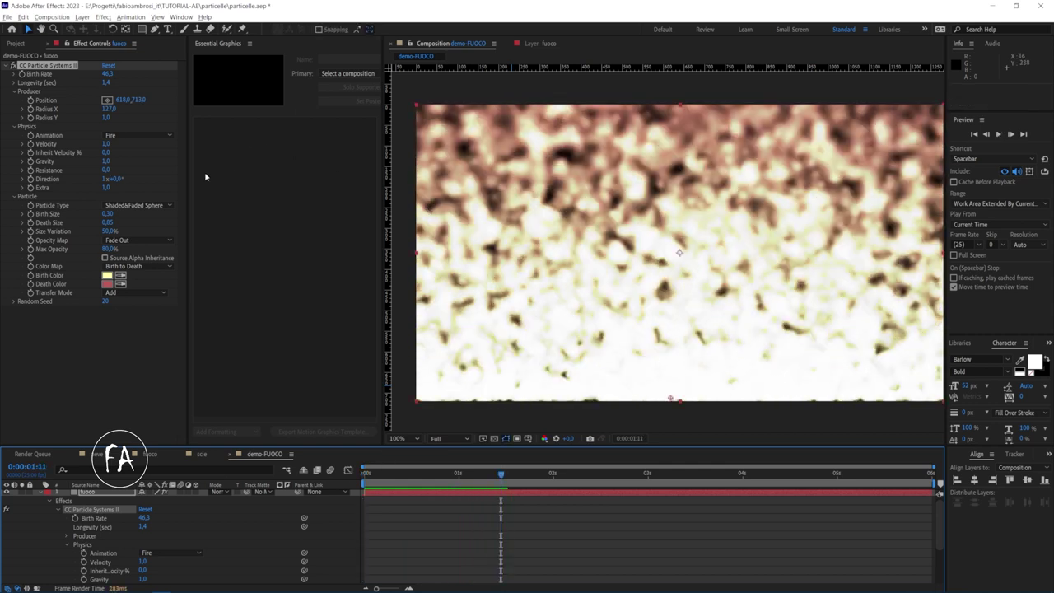
Step: Set Gravity to 0,5, compare with the fuoco comp, and replay the demo-FUOCO preview
click(106, 162)
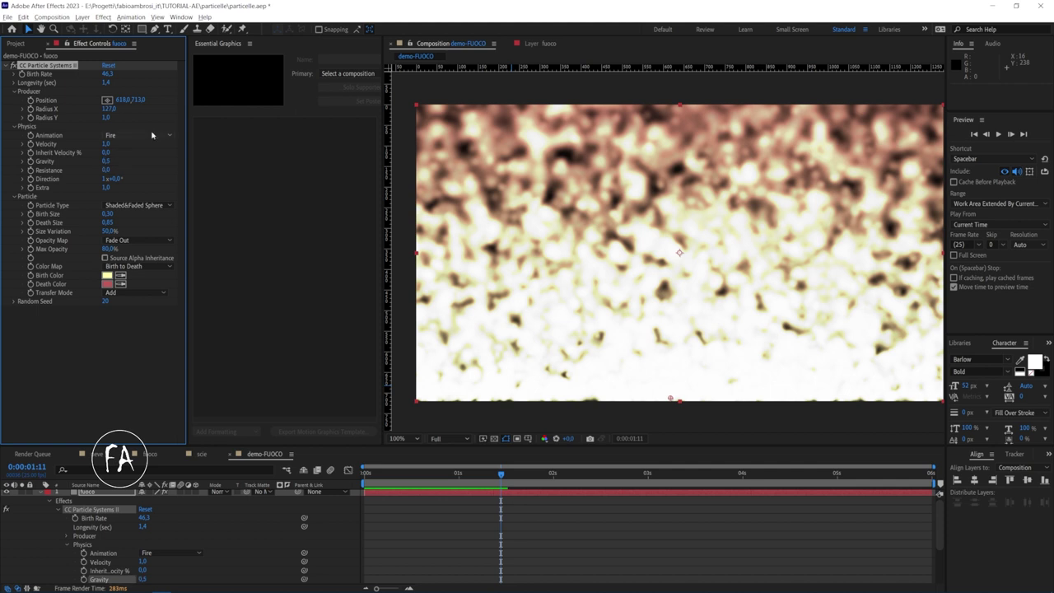
key(Return)
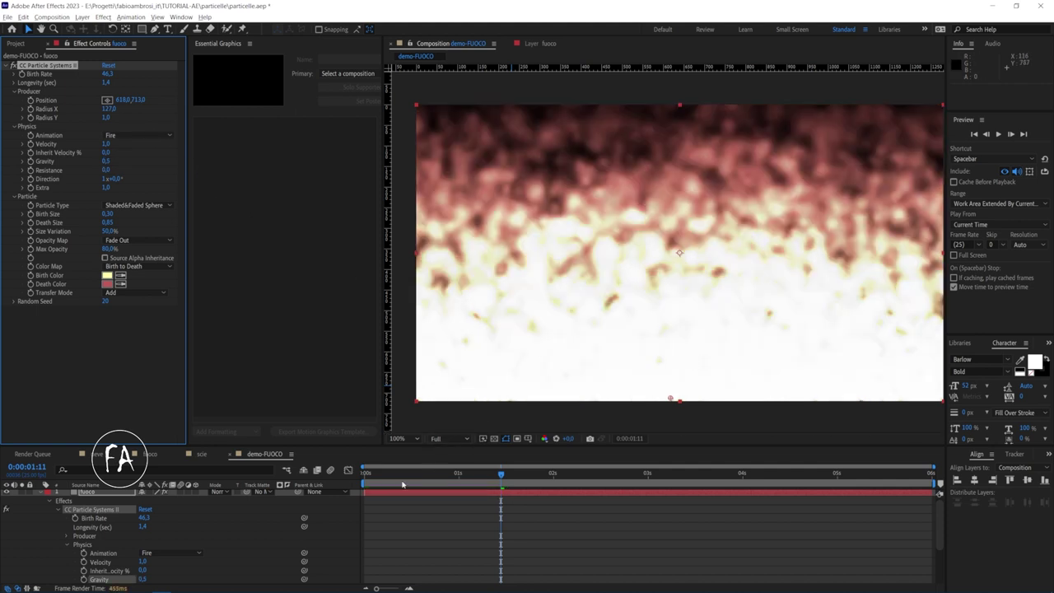
click(153, 455)
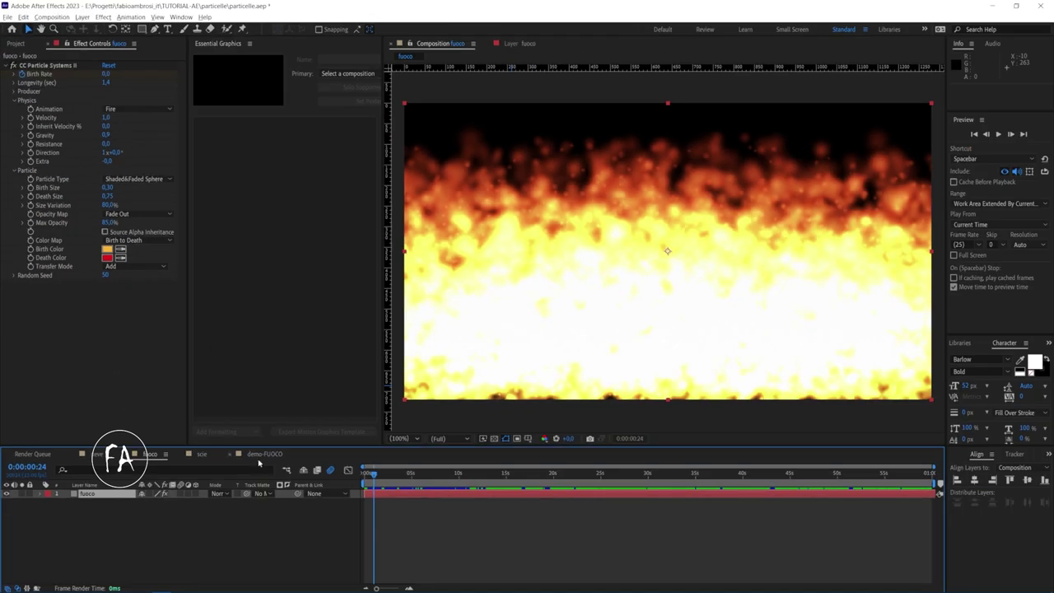
click(260, 456)
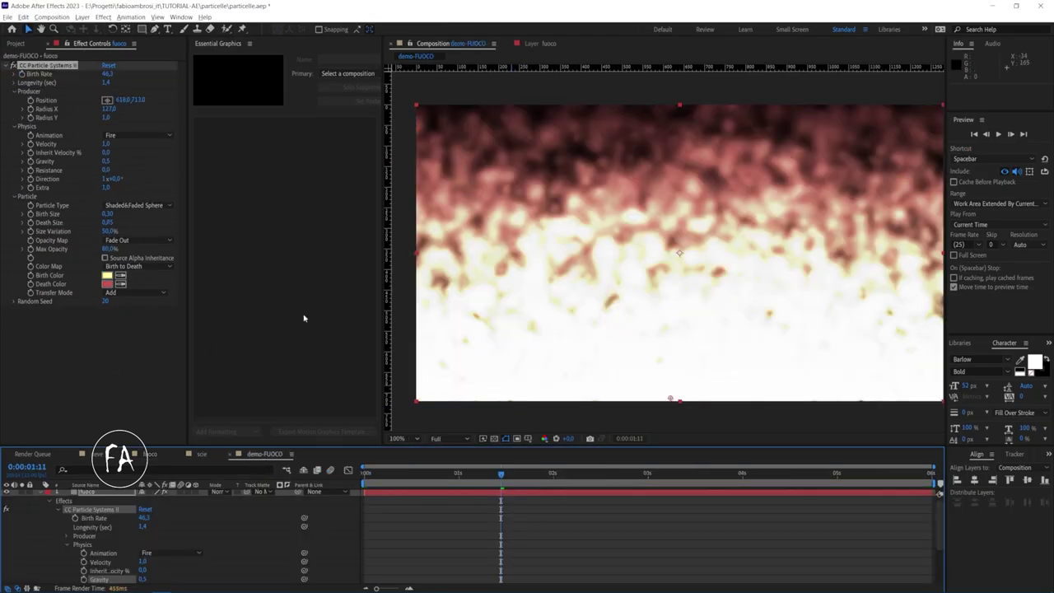
key(Home)
key(space)
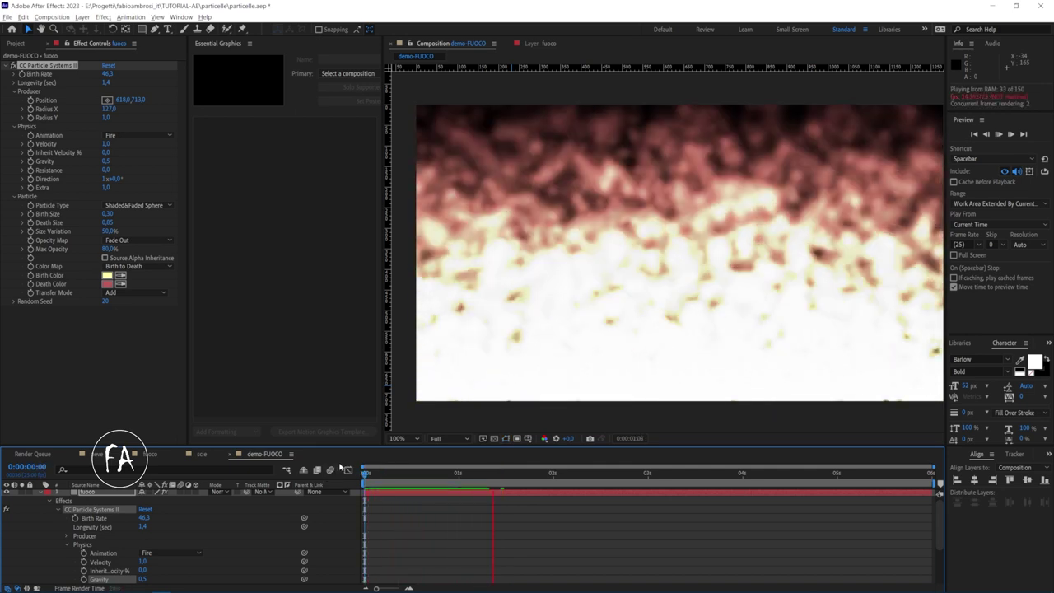
key(space)
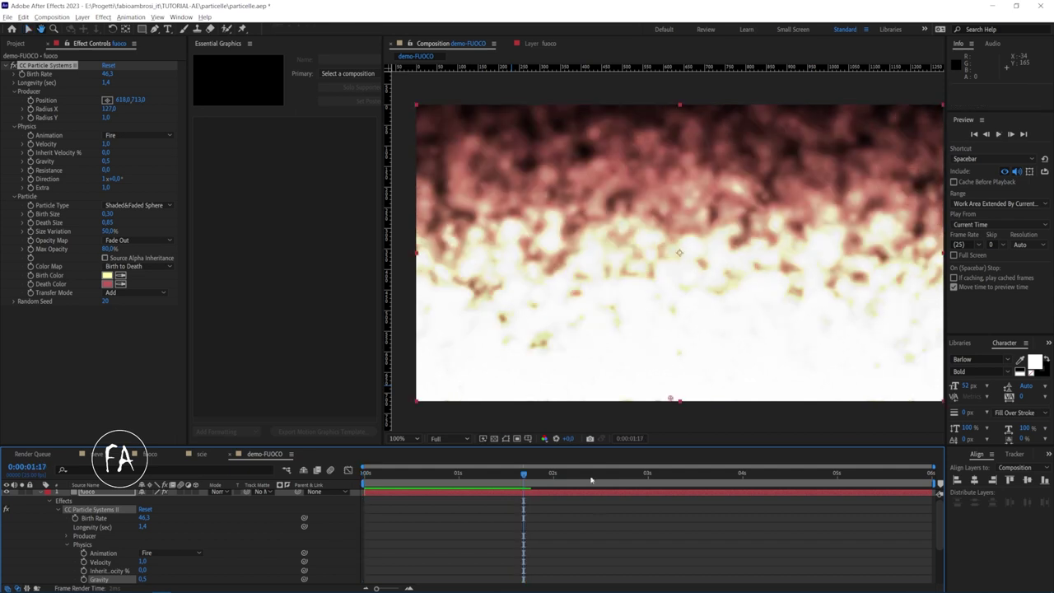
Step: Set a first Birth Rate keyframe of 0 at frame 10
click(403, 472)
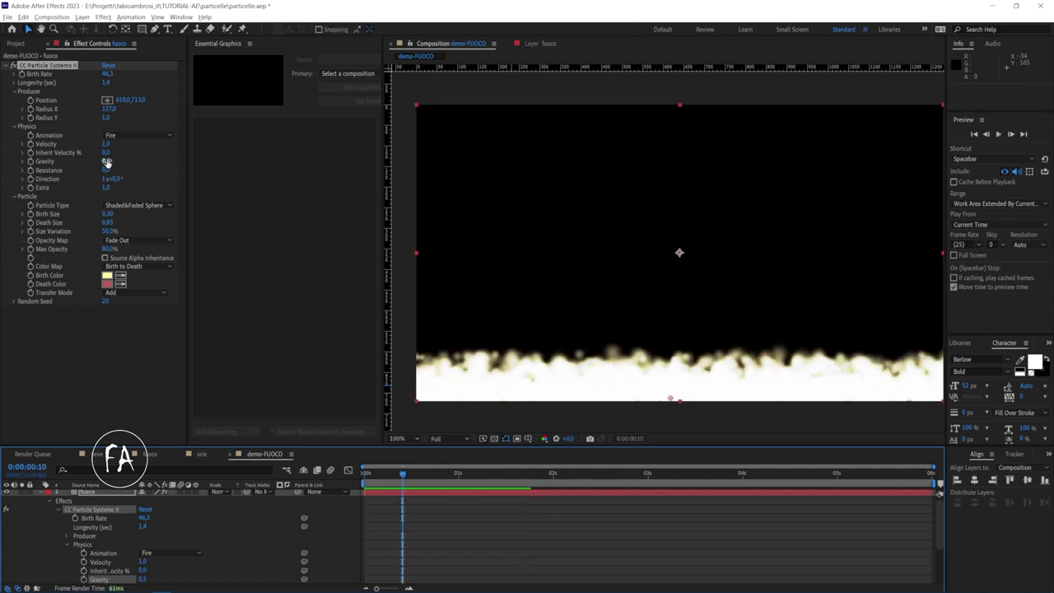
click(106, 74)
text(0)
key(Return)
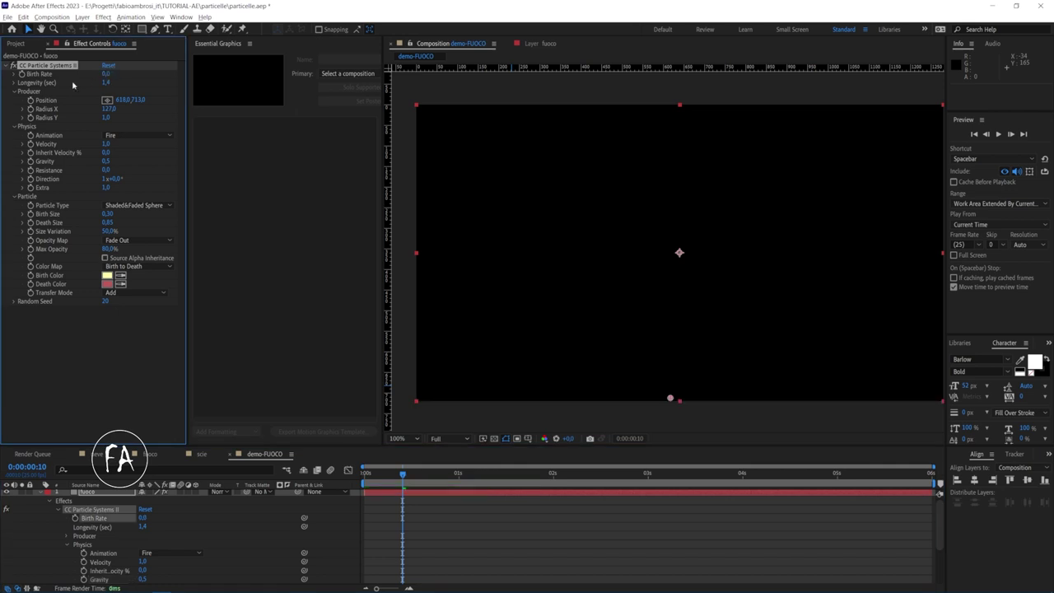
click(21, 74)
Step: Add Birth Rate keyframes of 100 at 0:00:01:05 and 0 at 0:00:01:20, then preview
drag(427, 481, 479, 478)
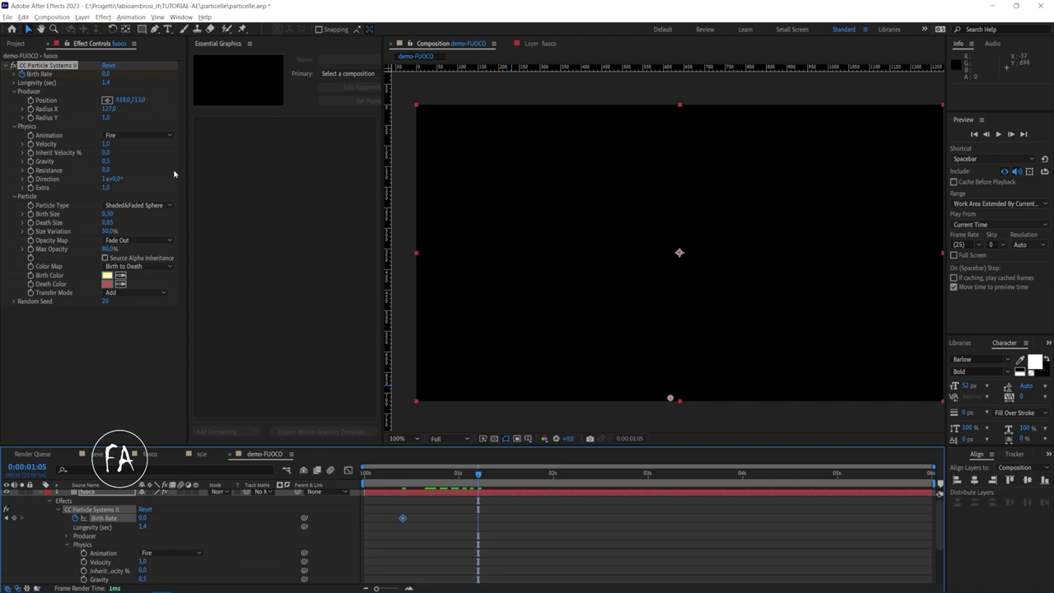
click(107, 74)
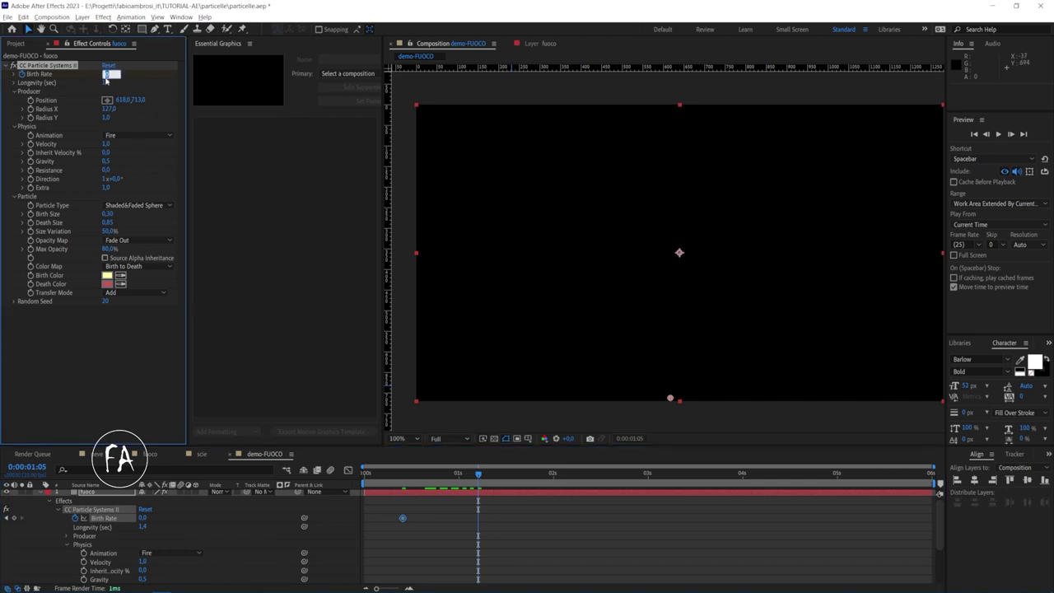
text(100)
key(Return)
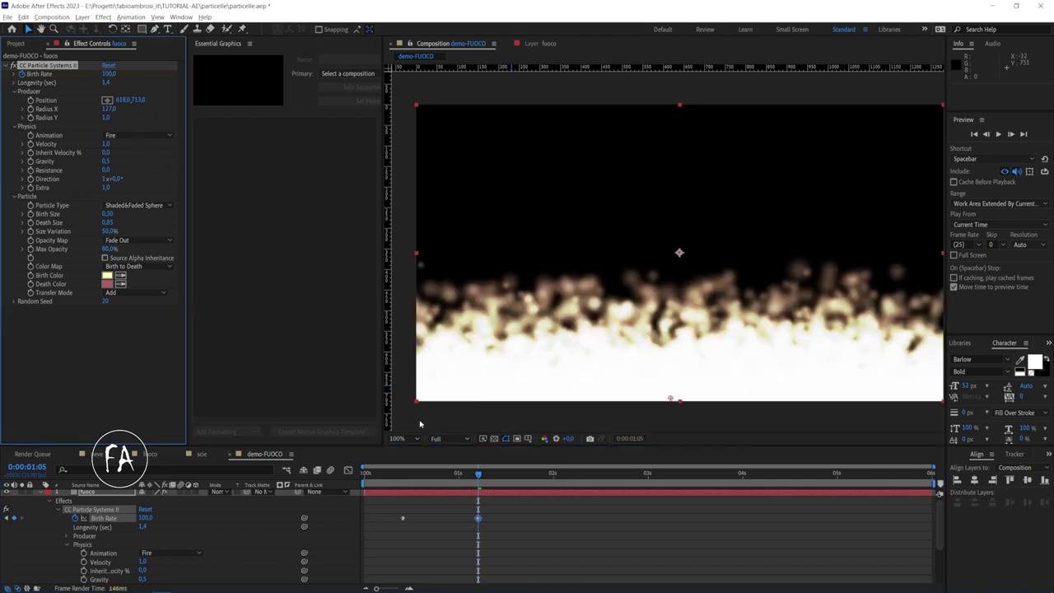
click(534, 476)
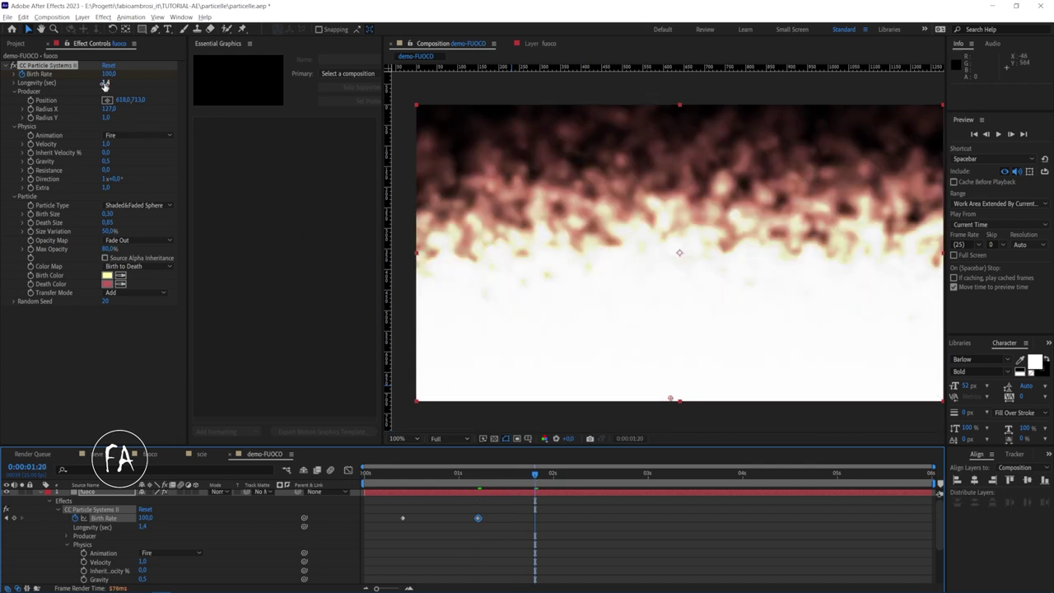
click(108, 74)
text(0)
key(Return)
key(Home)
key(space)
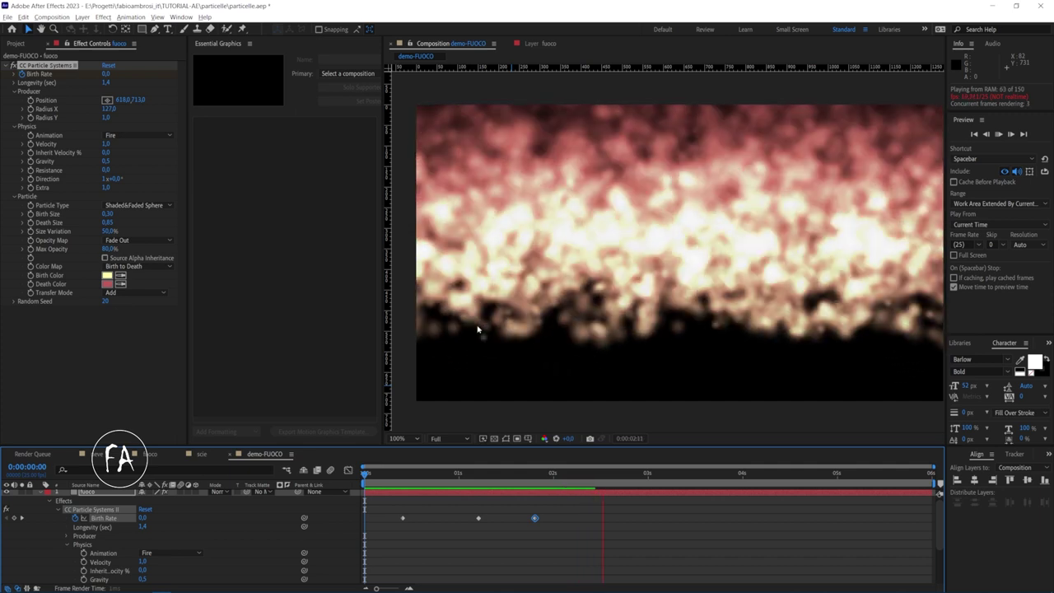
key(space)
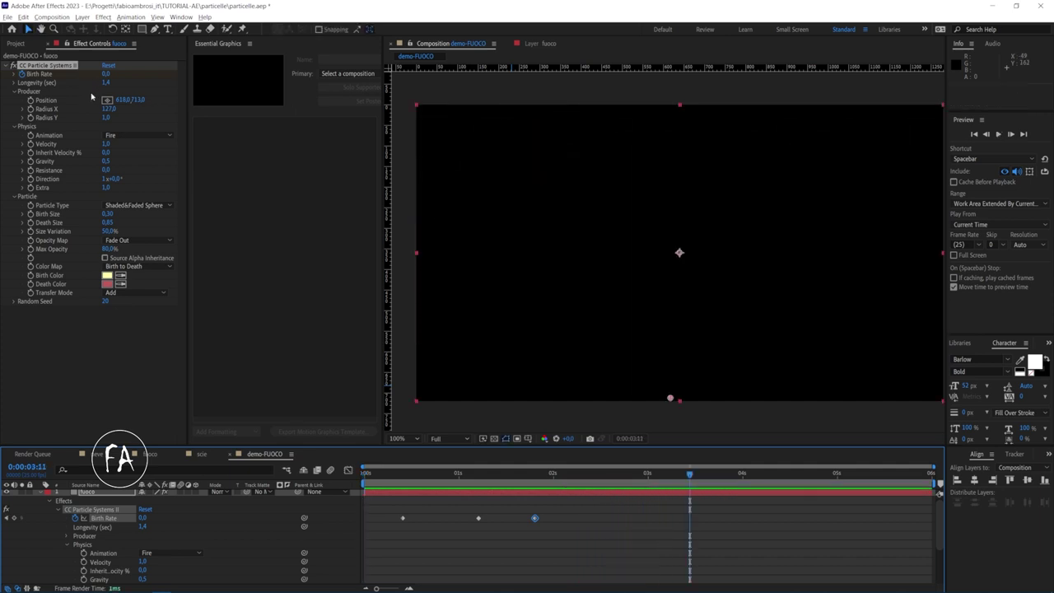
Step: Set Longevity to 1,8 and preview the fire from the start
click(106, 84)
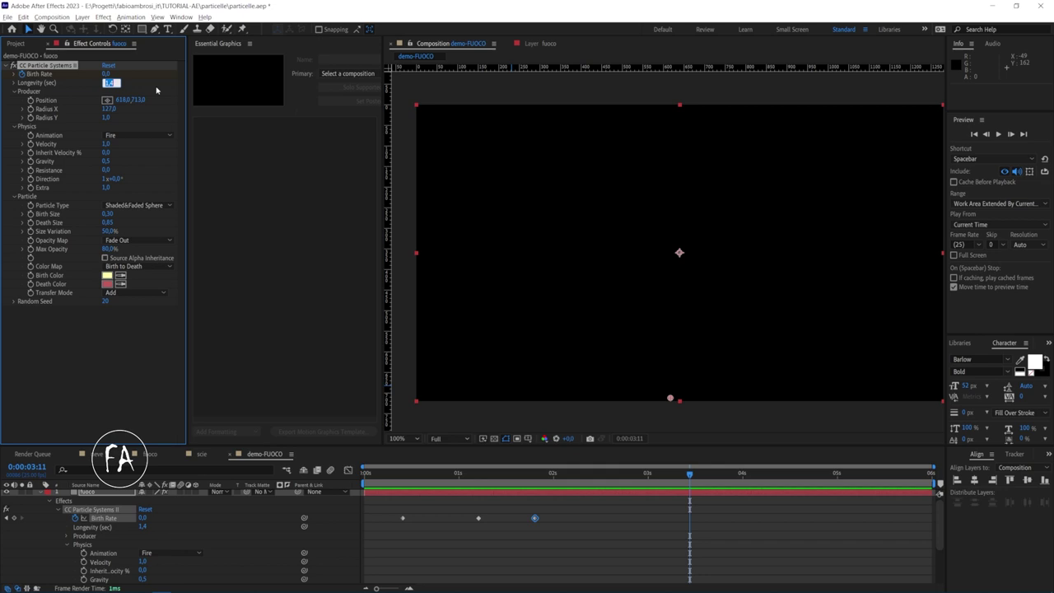
text(1,8)
key(Return)
drag(416, 488, 365, 485)
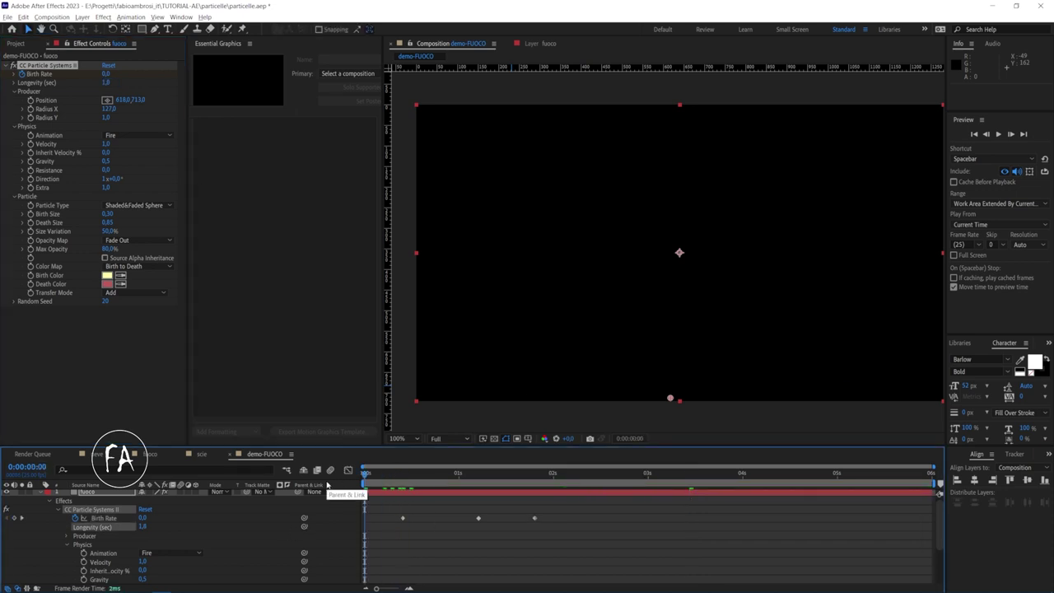
key(space)
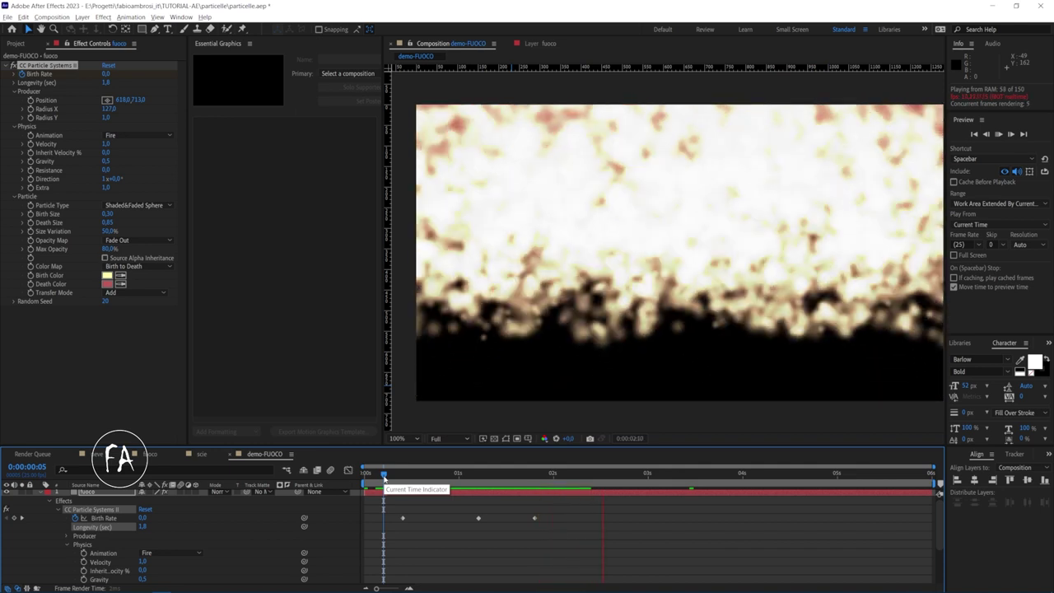
Step: At 0:00:01:06, set Velocity to 0,2, scrub it to about -0,9, and replay
drag(383, 472, 496, 472)
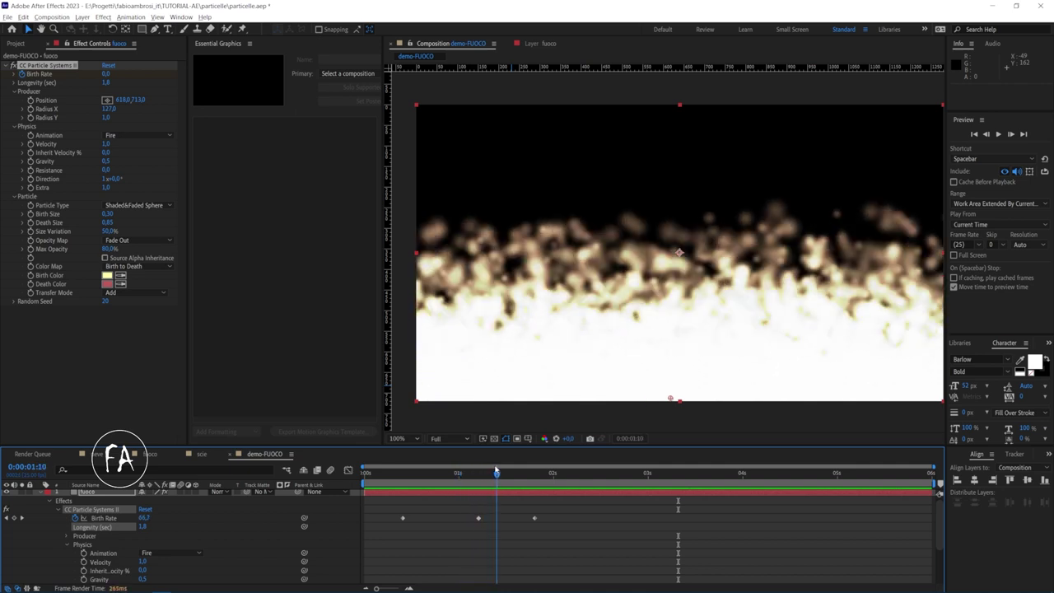
text(0,2)
key(Return)
drag(71, 152, 27, 167)
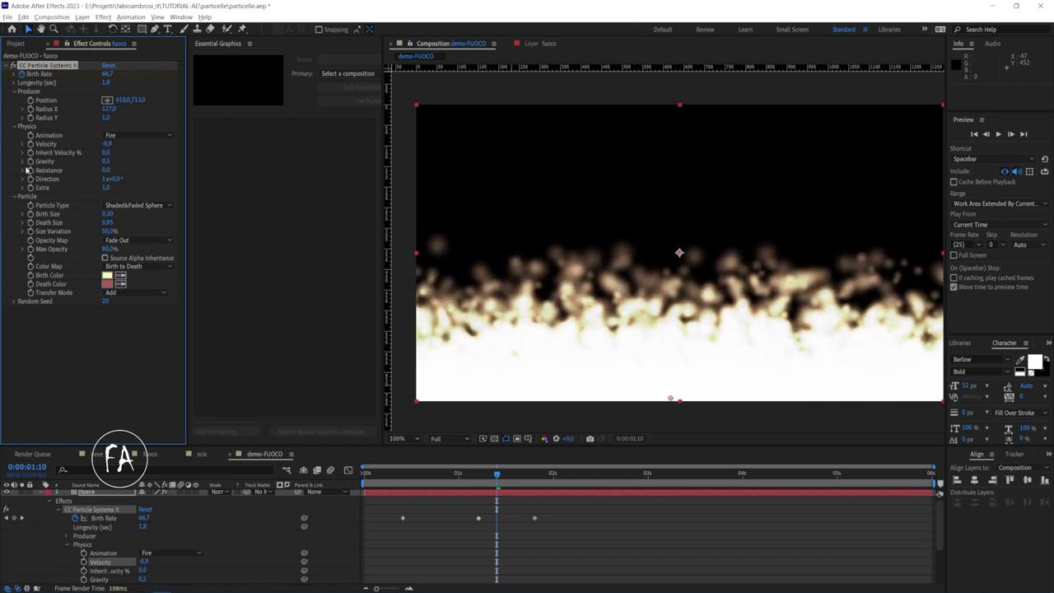
key(Home)
key(space)
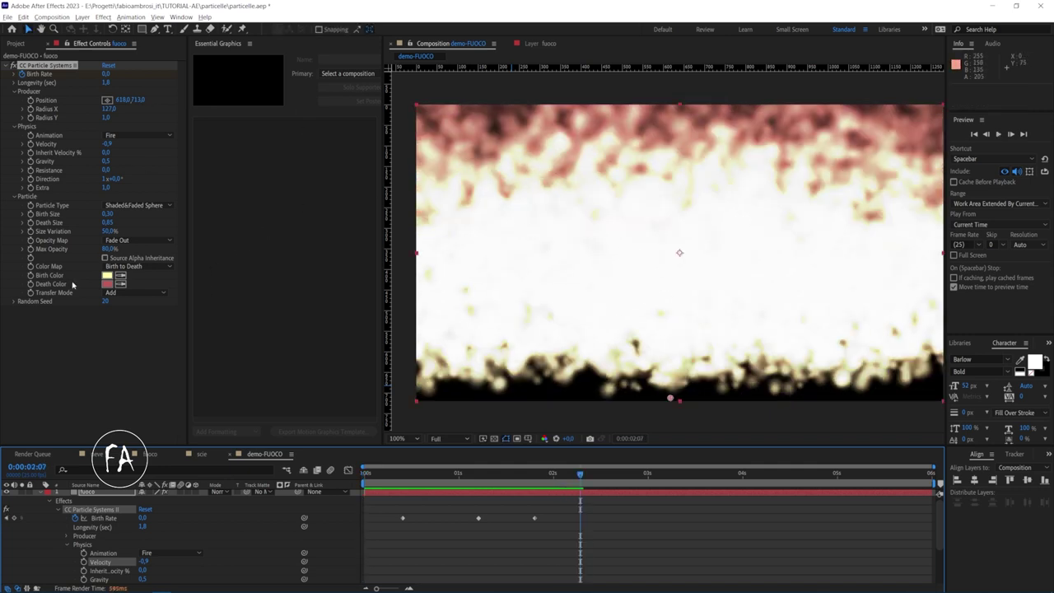
Step: Set the fire's Birth Color to a bright yellow and its Death Color to red D04040
click(107, 275)
click(344, 169)
mouse_move(345, 169)
mouse_down()
mouse_move(409, 166)
mouse_move(370, 162)
mouse_up()
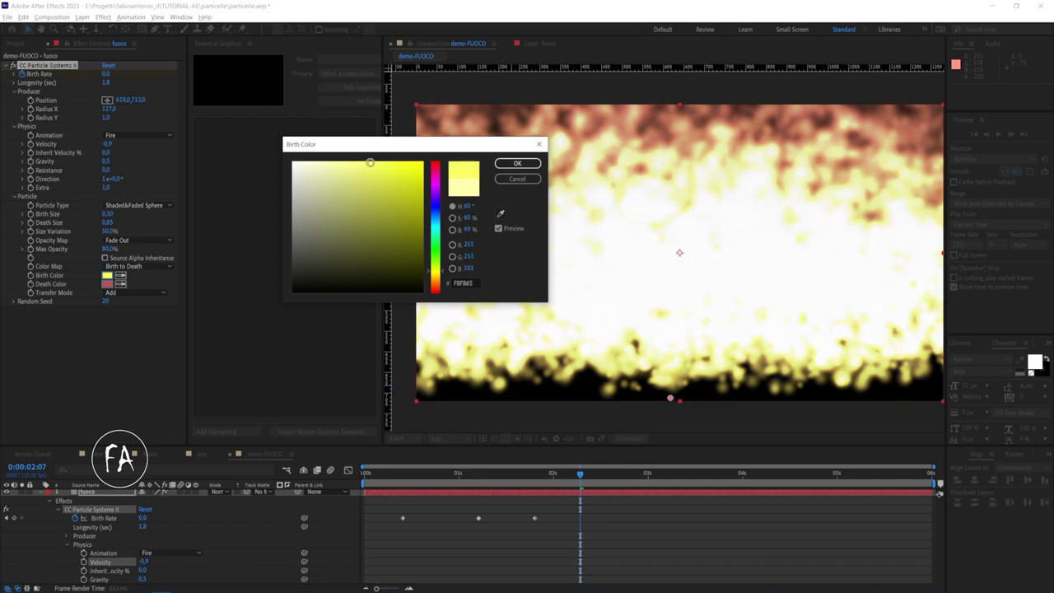
click(517, 163)
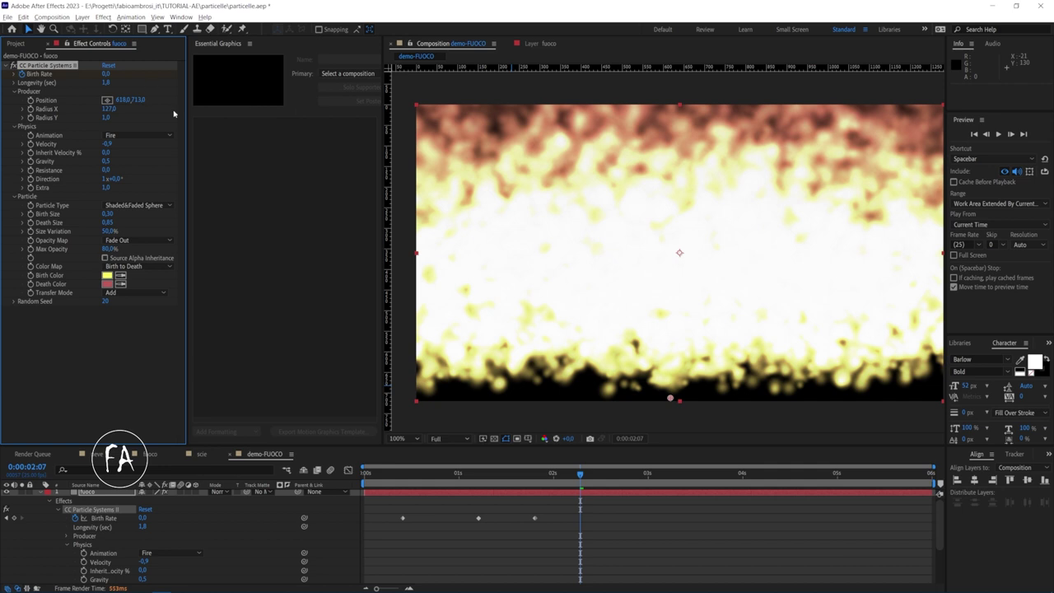
click(107, 284)
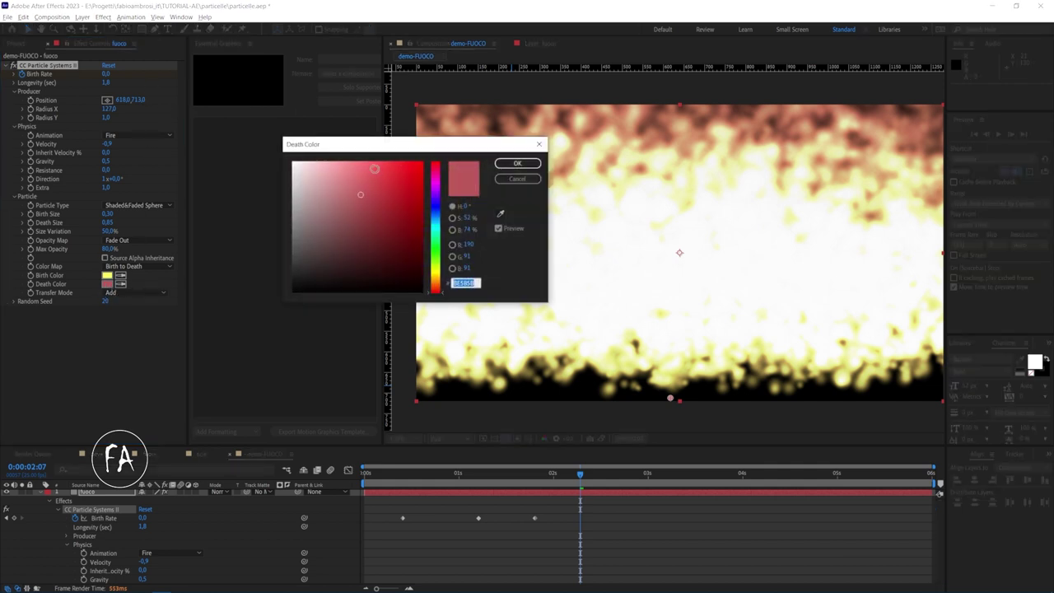
click(382, 185)
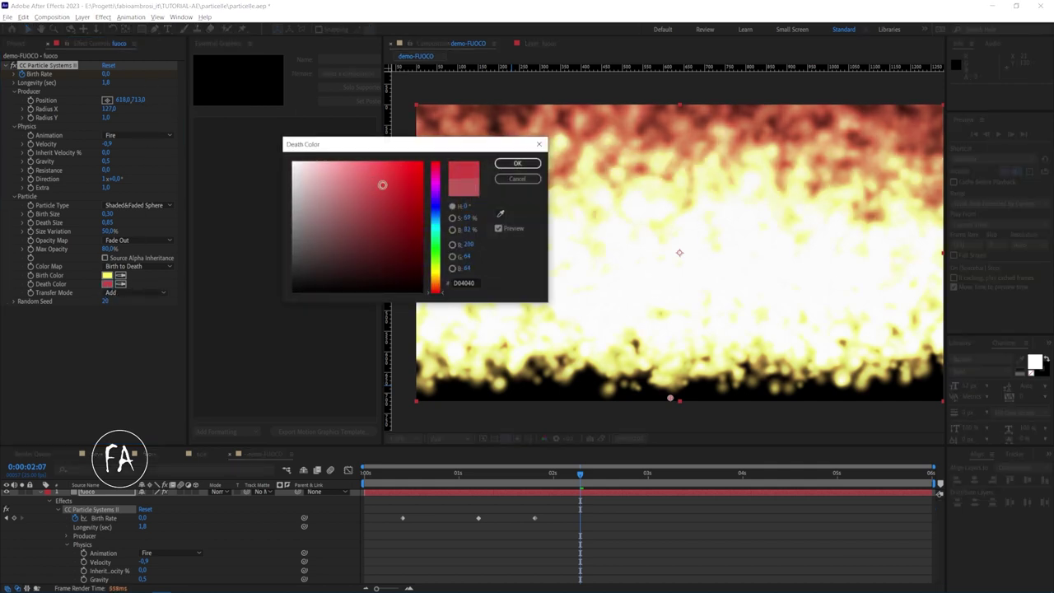
click(517, 163)
Step: Rewind to the start of the comp and preview the recoloured fire
click(390, 473)
key(Home)
key(space)
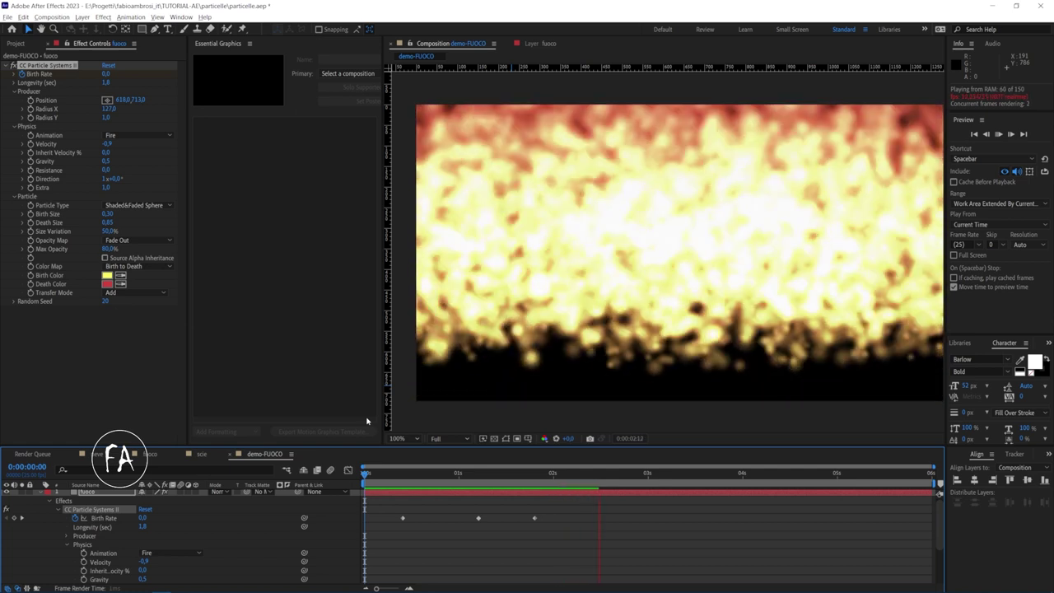
Step: Stop the preview and switch to the fuoco composition
key(space)
key(space)
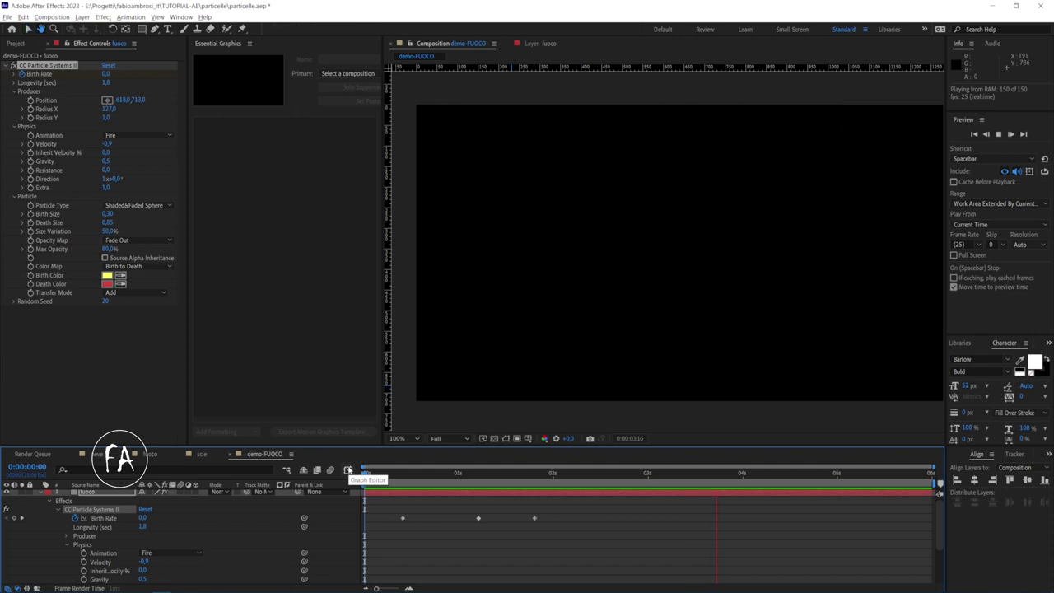
key(space)
right_click(178, 454)
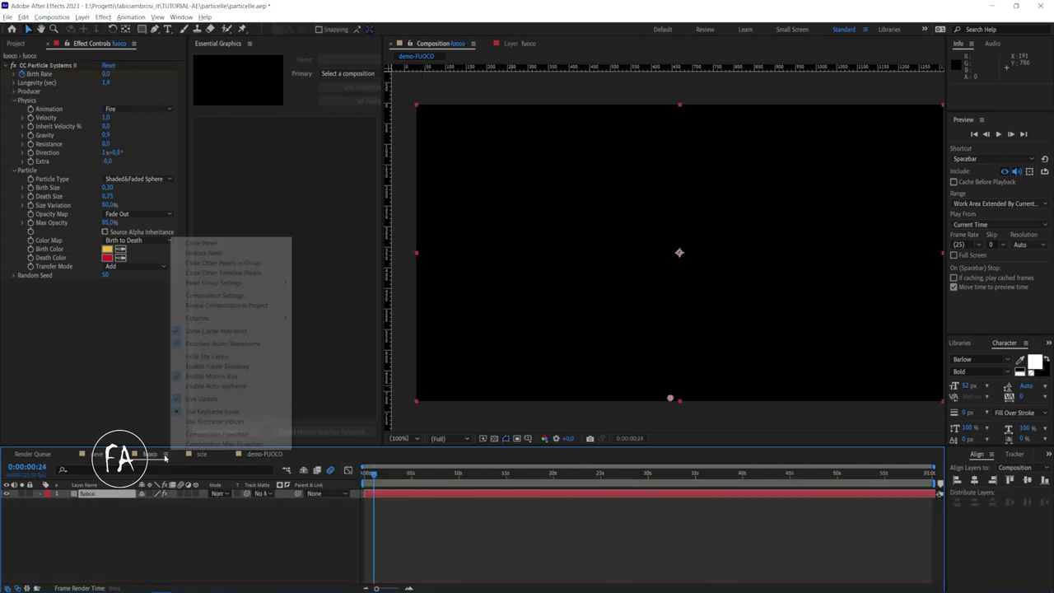
Step: Preview the fuoco fire from about six seconds, then from the start, and stop
drag(403, 474, 462, 470)
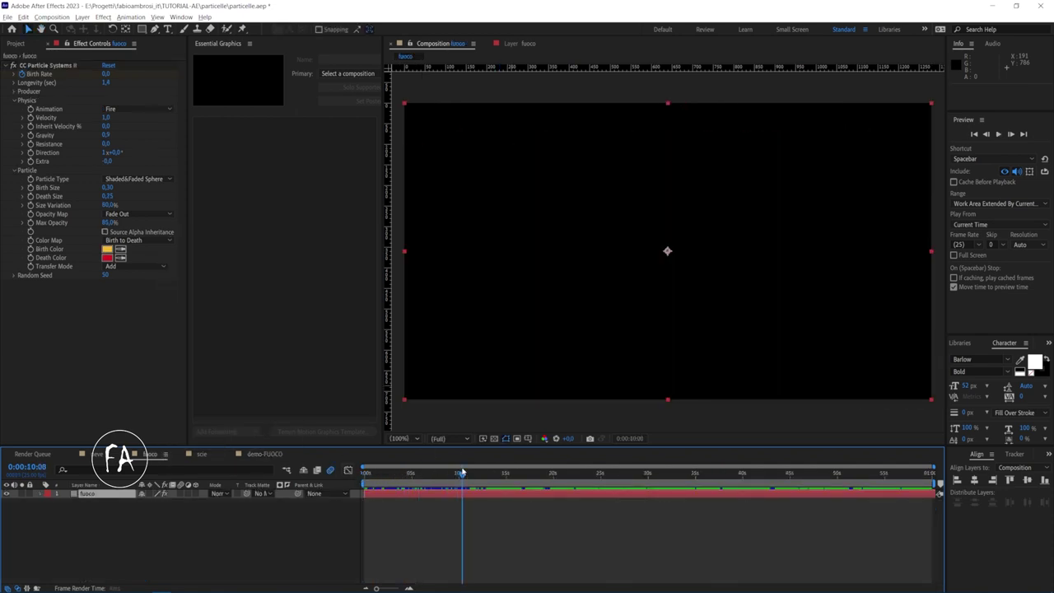
key(space)
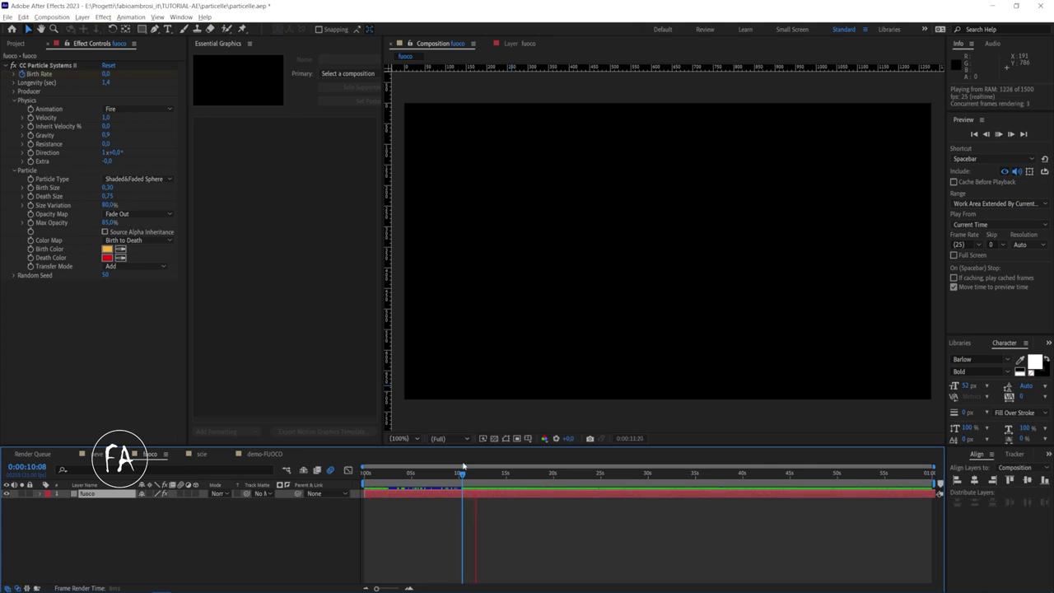
drag(463, 469, 328, 469)
key(space)
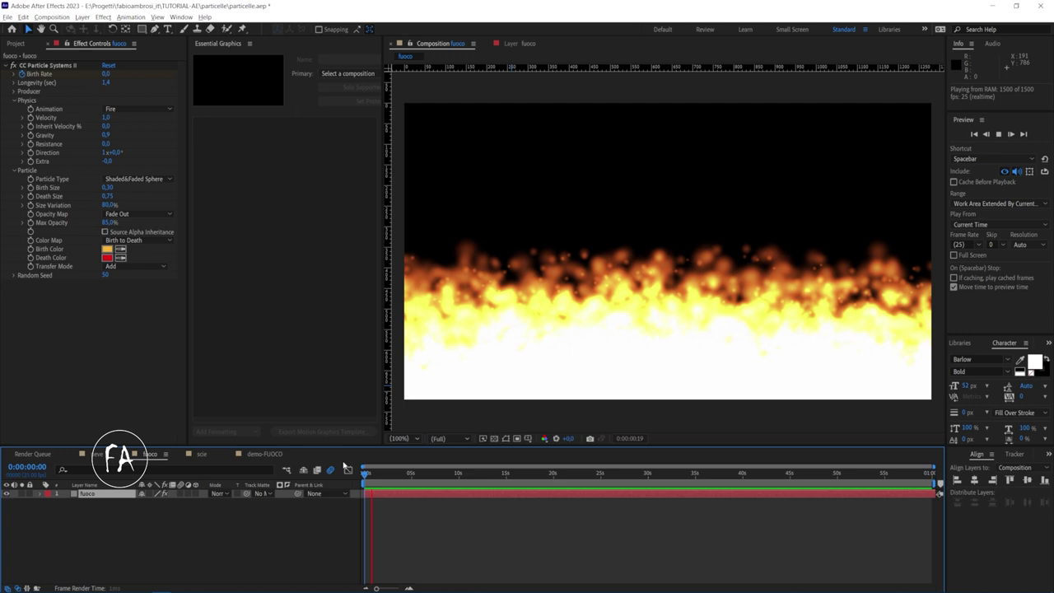
key(space)
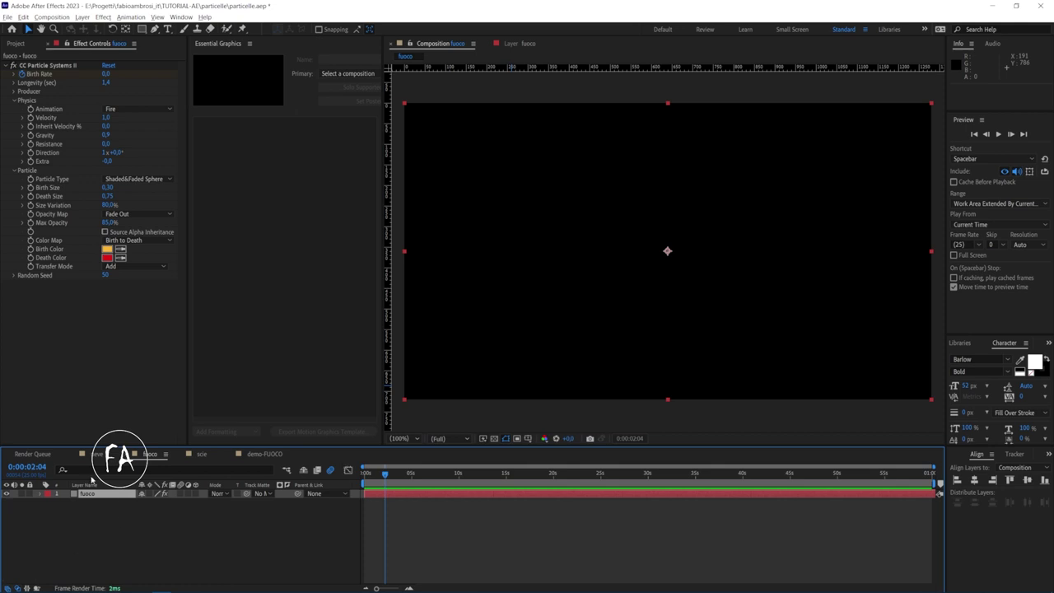
Step: Switch to the neve comp, scrub back, and select the snow layer to show its CC Particle World settings (Birth Rate 70,0)
click(100, 453)
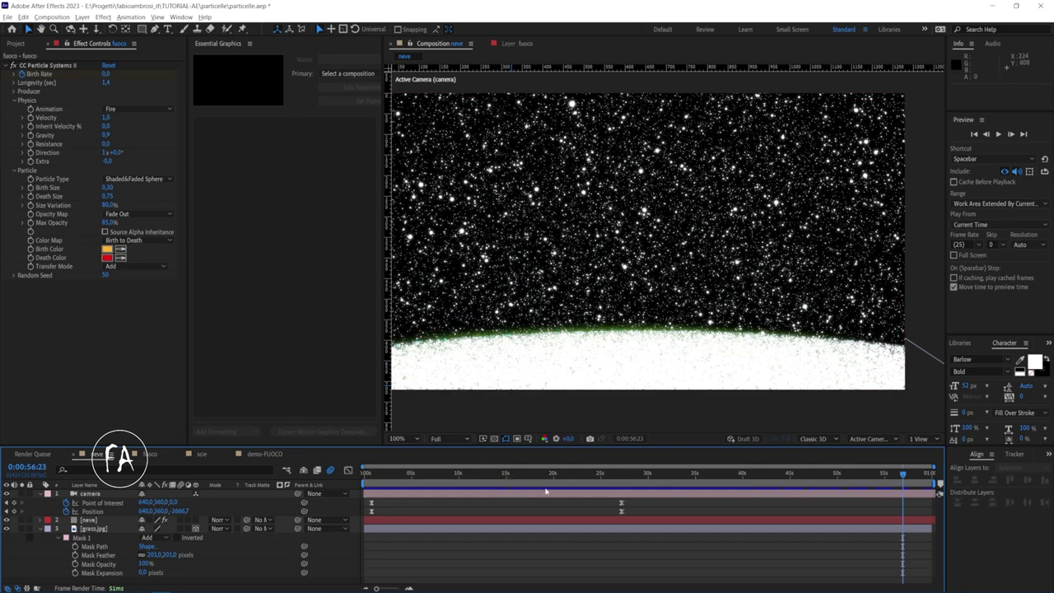
mouse_move(549, 479)
mouse_down()
mouse_move(390, 475)
mouse_move(636, 450)
mouse_move(471, 435)
mouse_up()
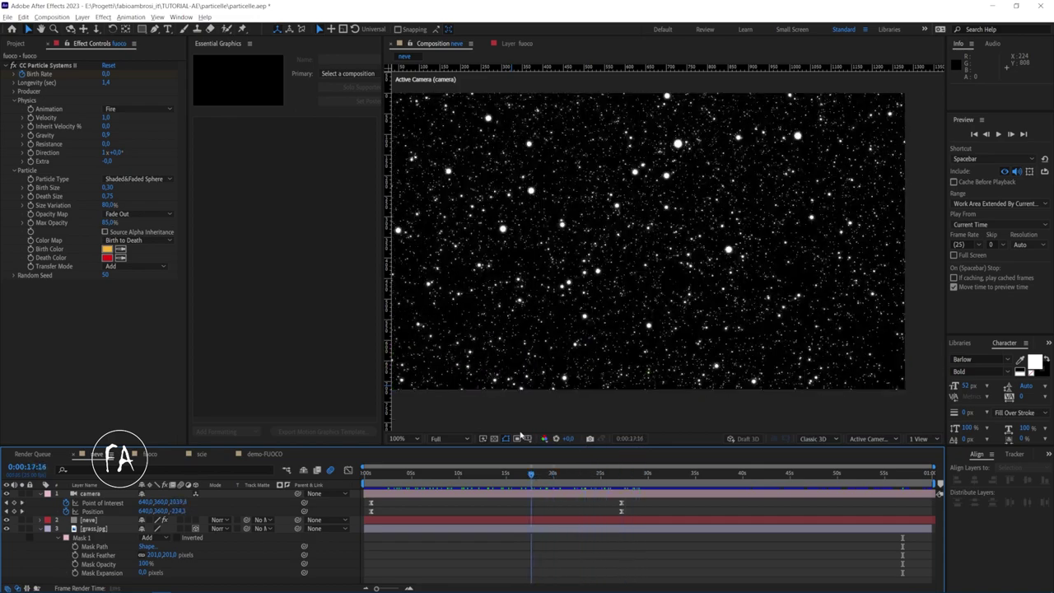
drag(471, 434, 430, 416)
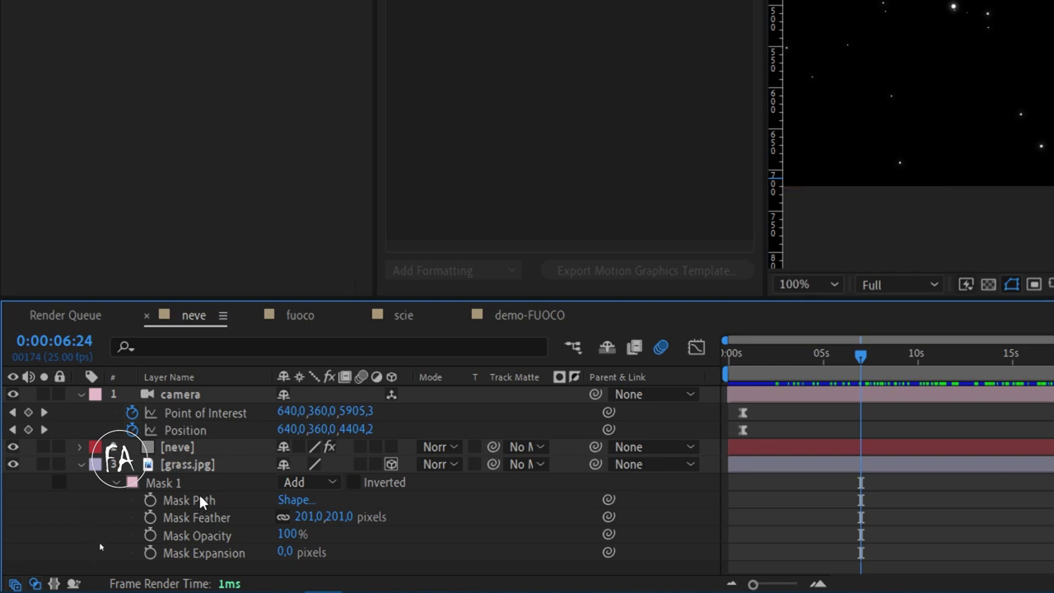
click(196, 466)
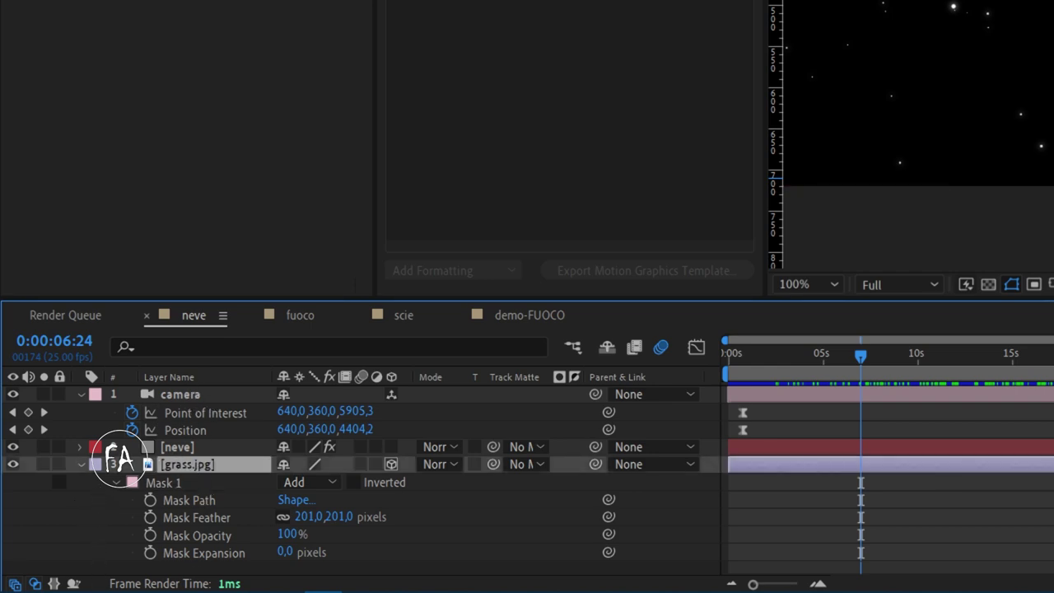
click(180, 447)
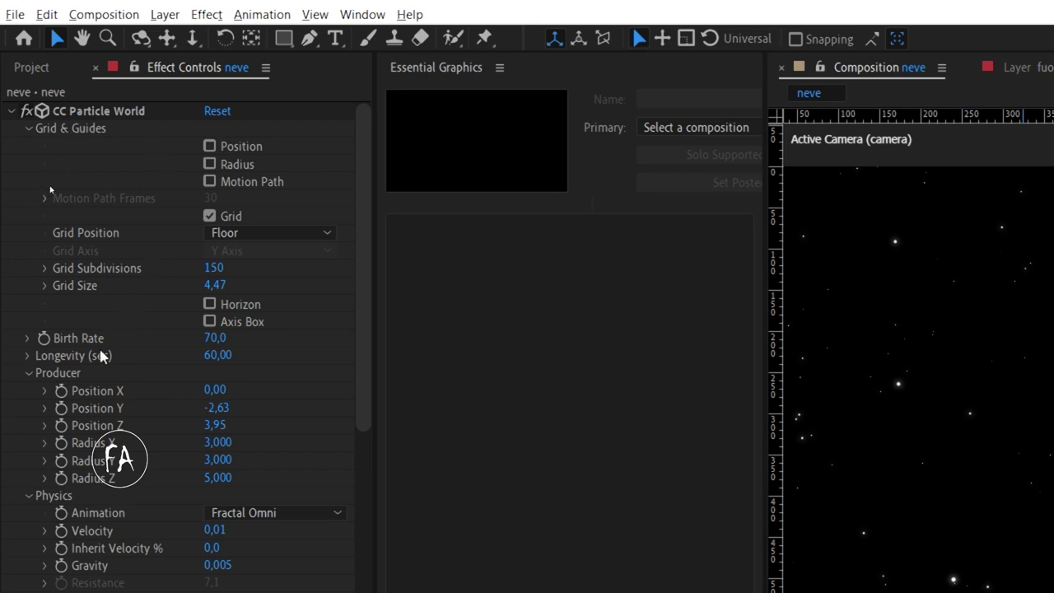
scroll(175, 172, down, 3)
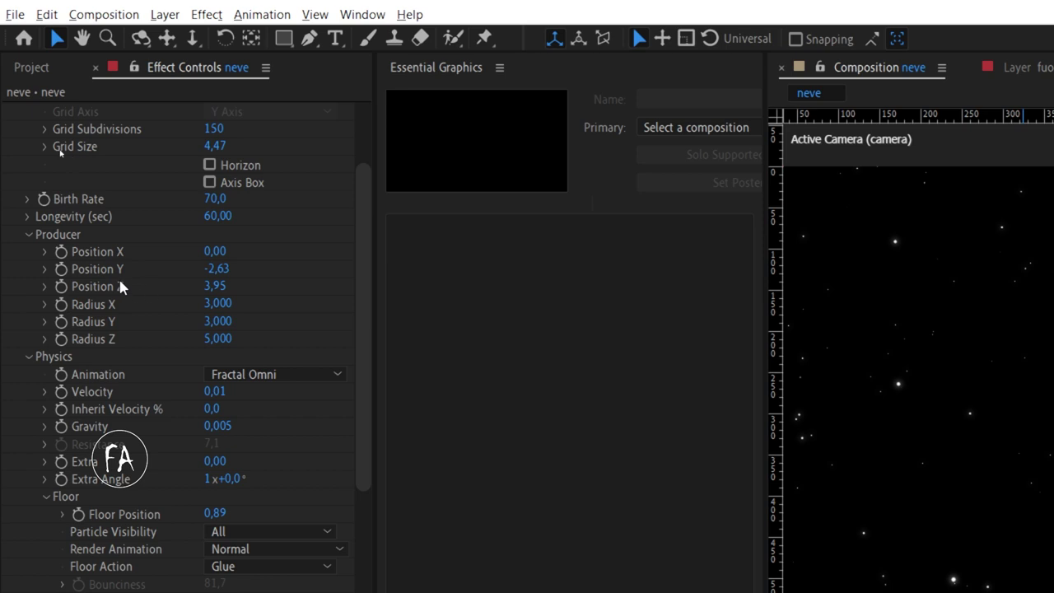
scroll(175, 455, down, 1)
scroll(173, 453, down, 1)
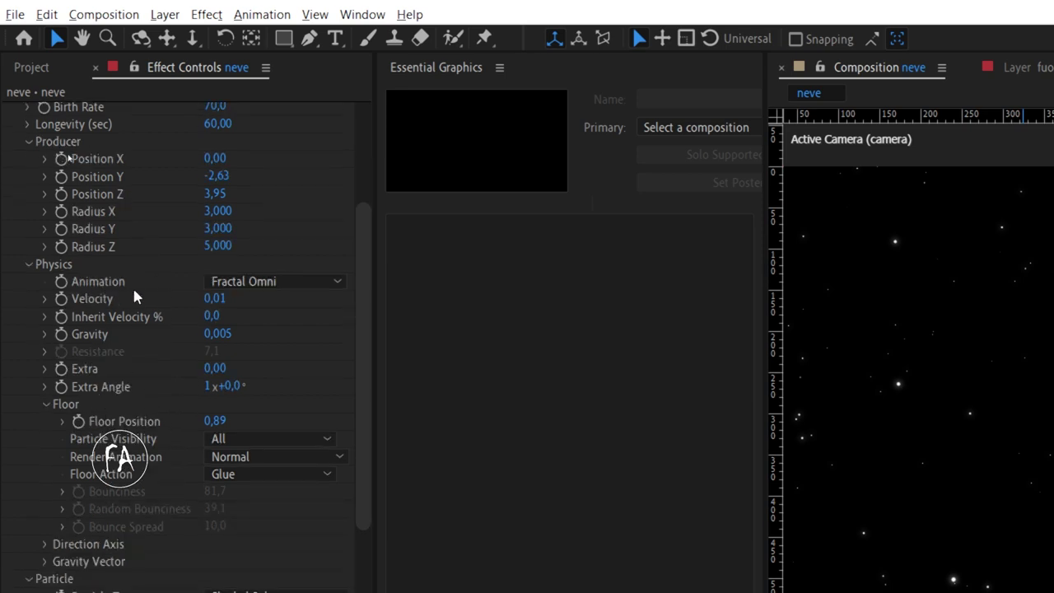
click(247, 282)
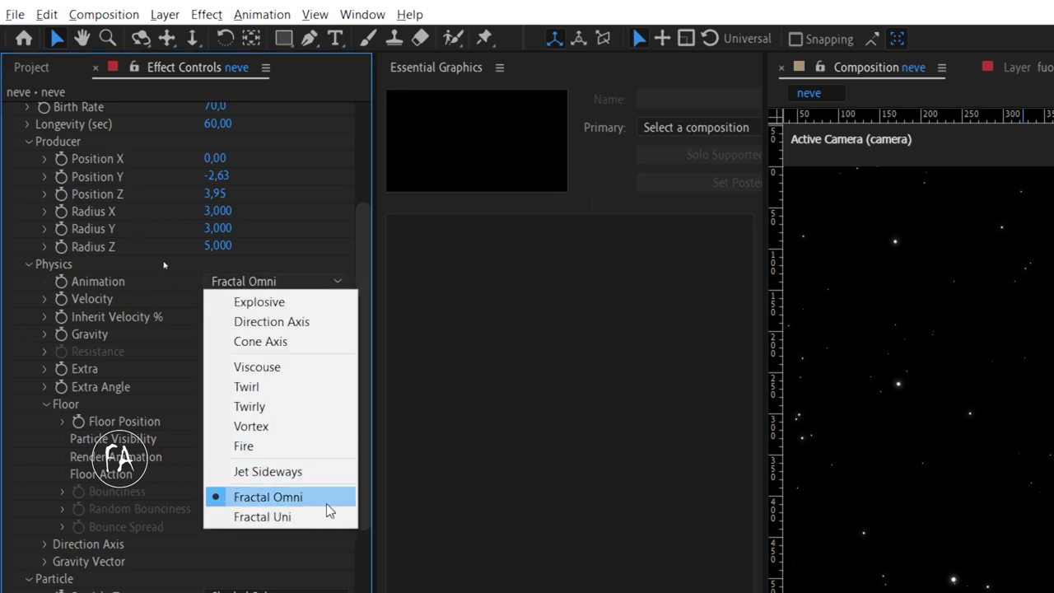
click(274, 277)
click(264, 278)
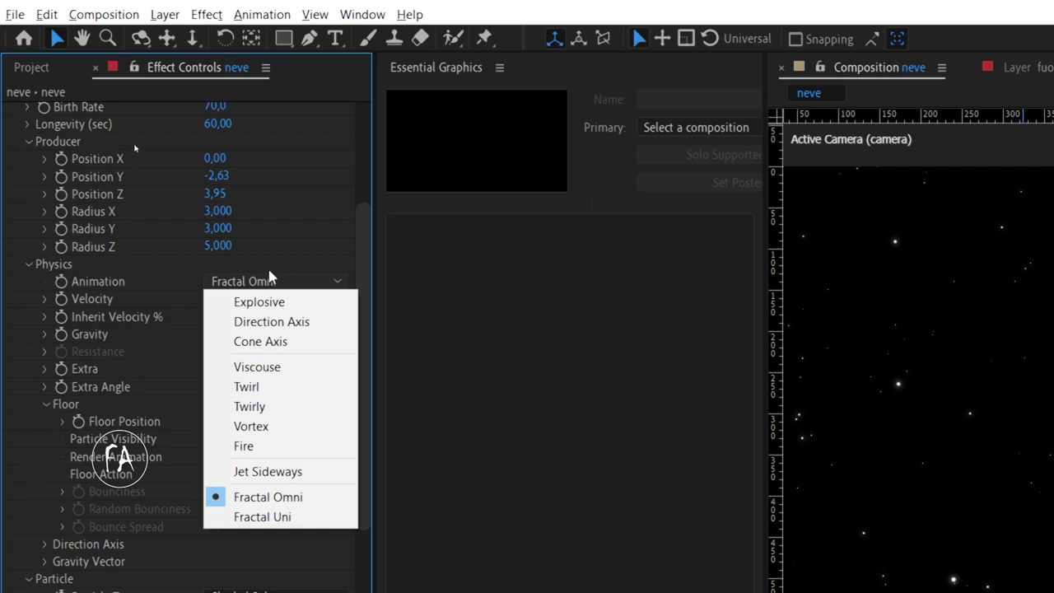
click(269, 277)
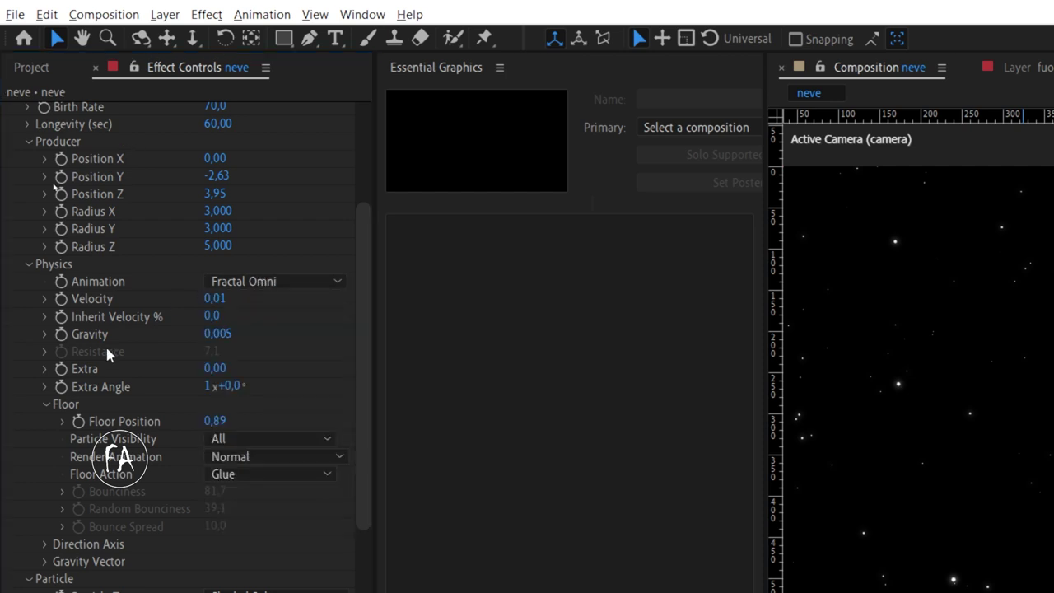
scroll(104, 344, down, 2)
scroll(107, 356, down, 2)
scroll(108, 362, down, 1)
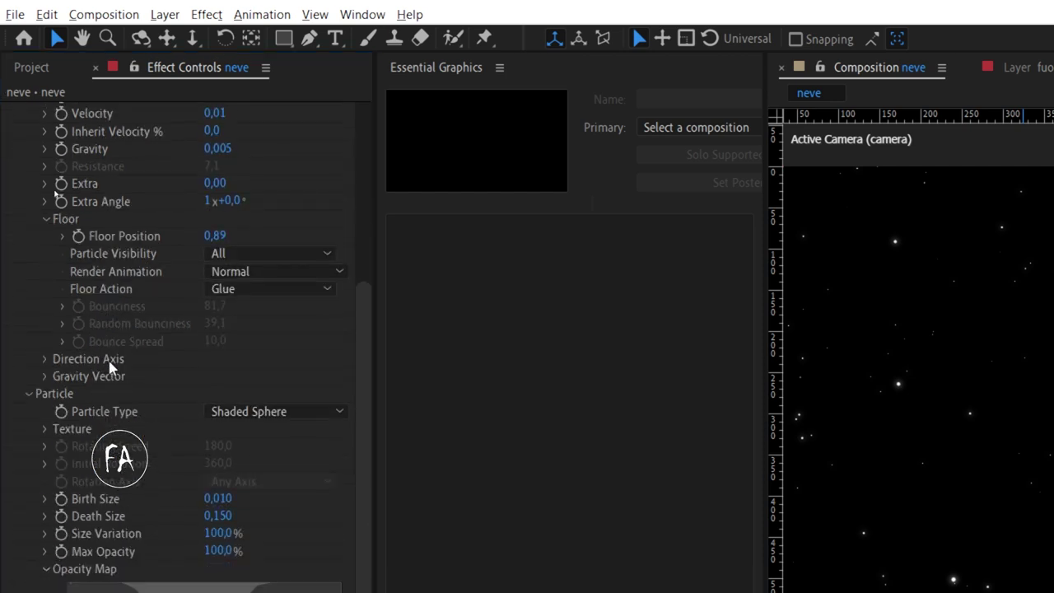
scroll(113, 366, down, 4)
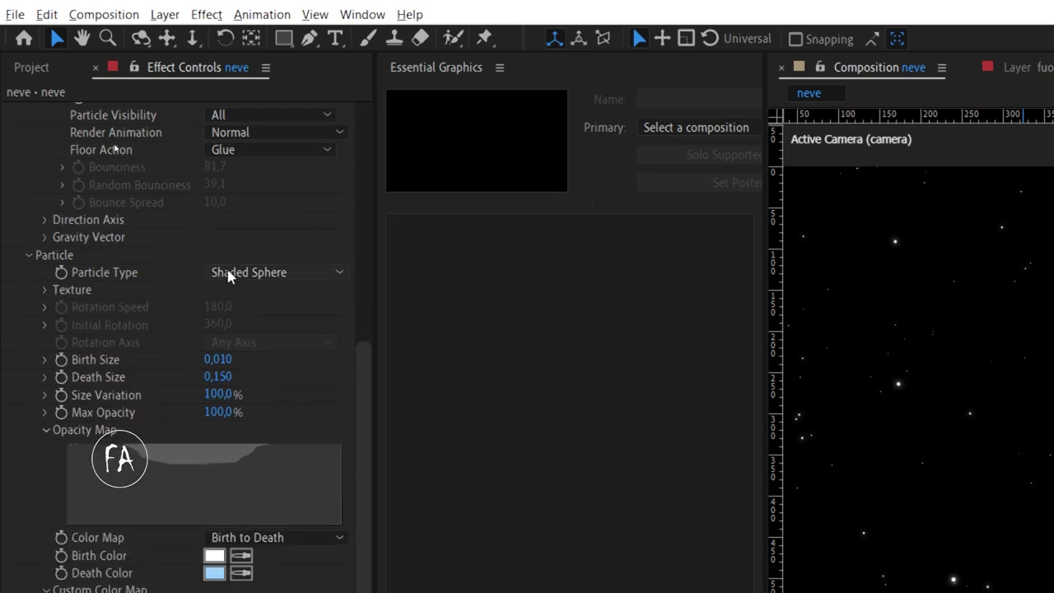
scroll(42, 383, down, 2)
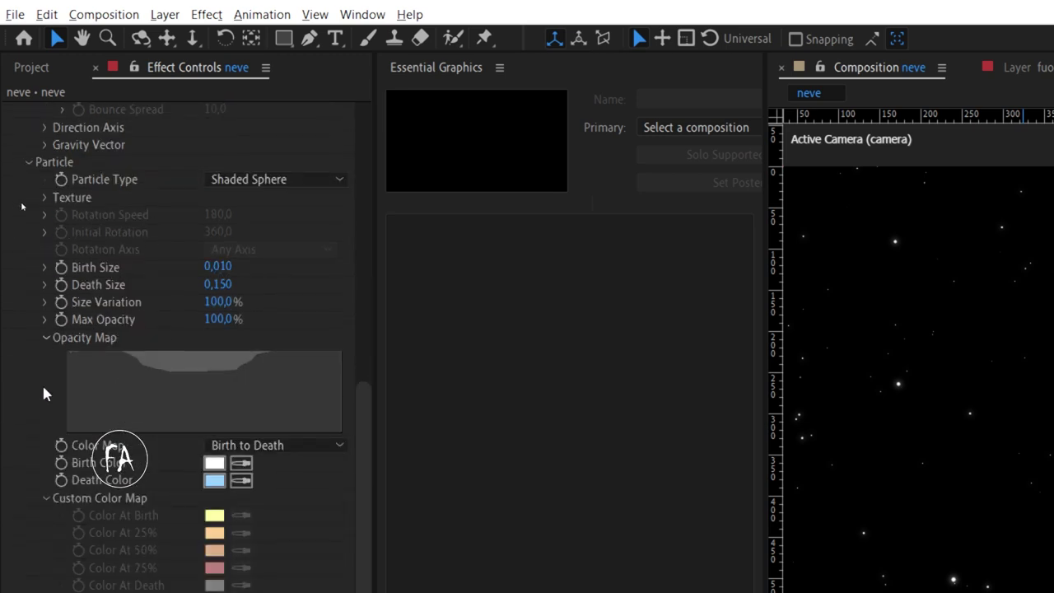
scroll(42, 383, down, 1)
scroll(91, 504, down, 3)
scroll(97, 501, down, 1)
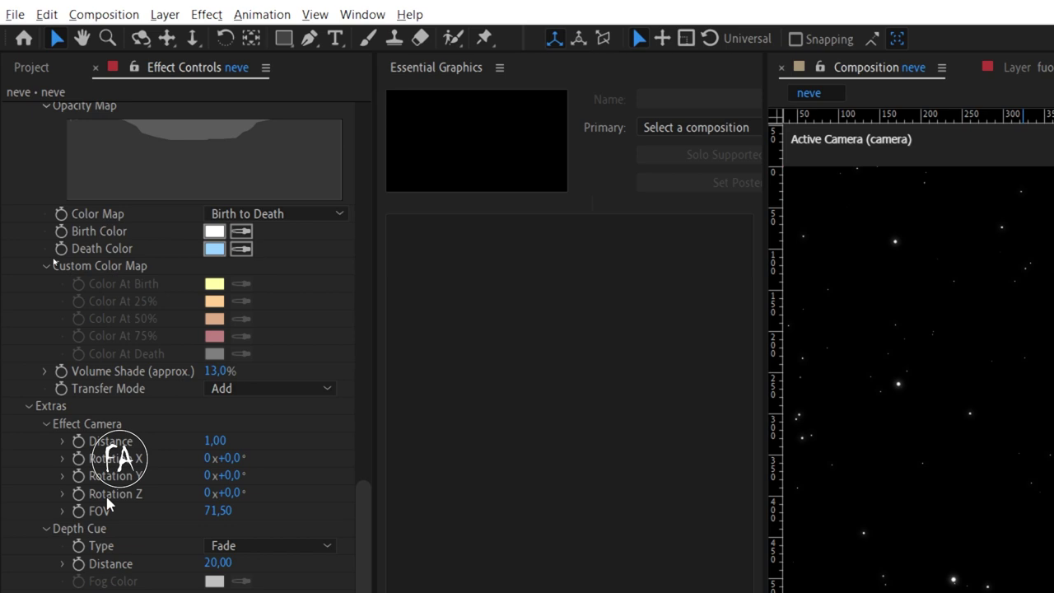
scroll(102, 499, down, 1)
scroll(107, 498, down, 1)
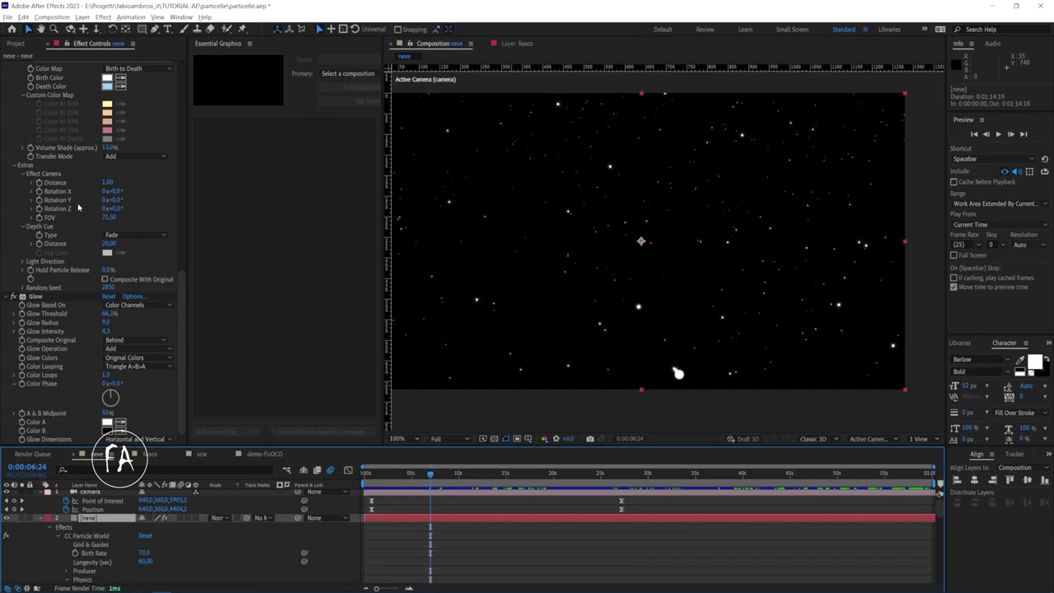
drag(457, 472, 817, 451)
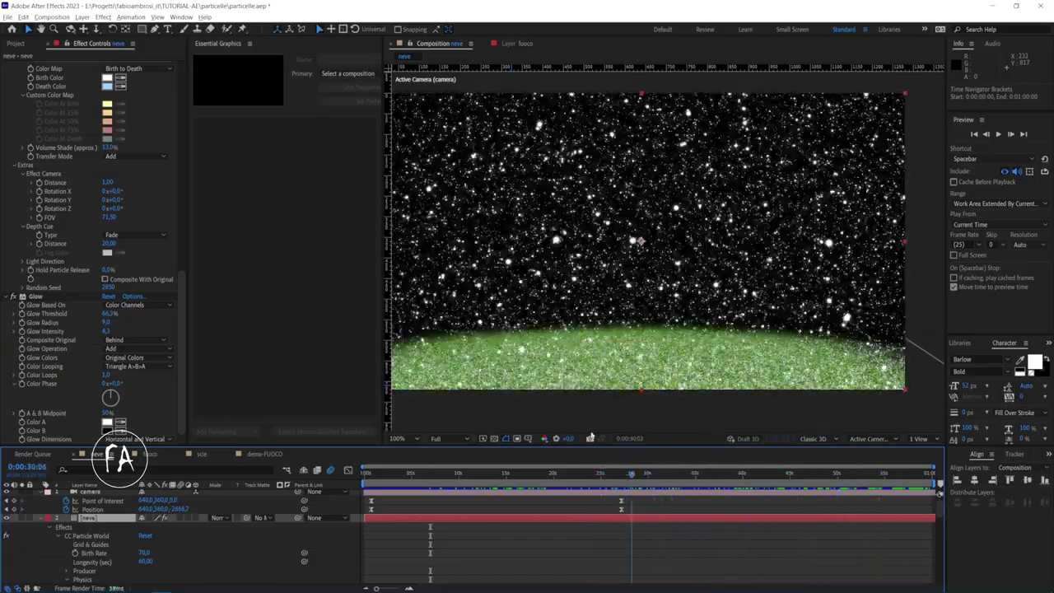
drag(817, 451, 584, 472)
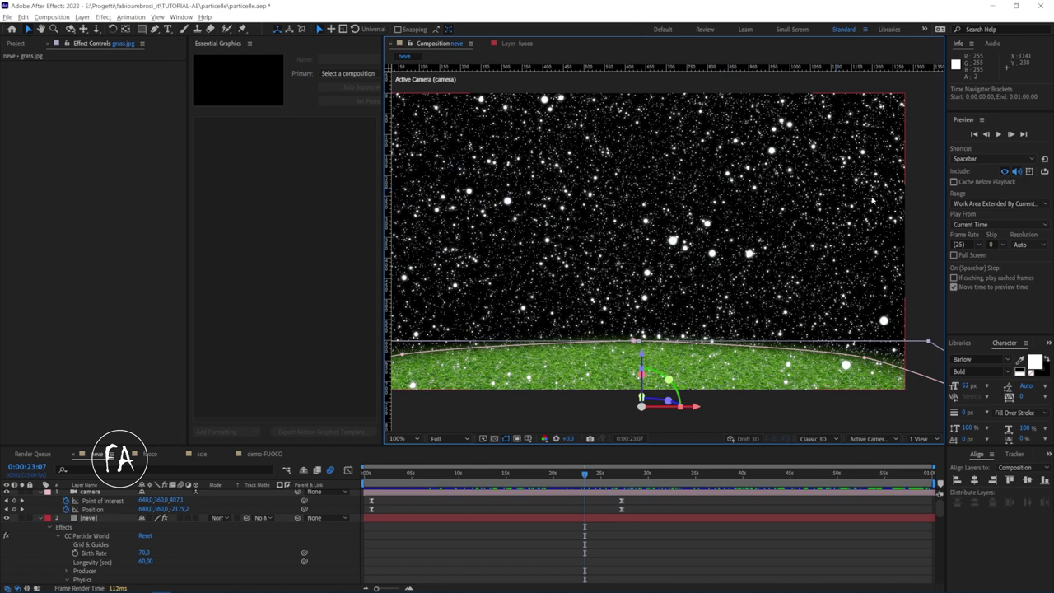